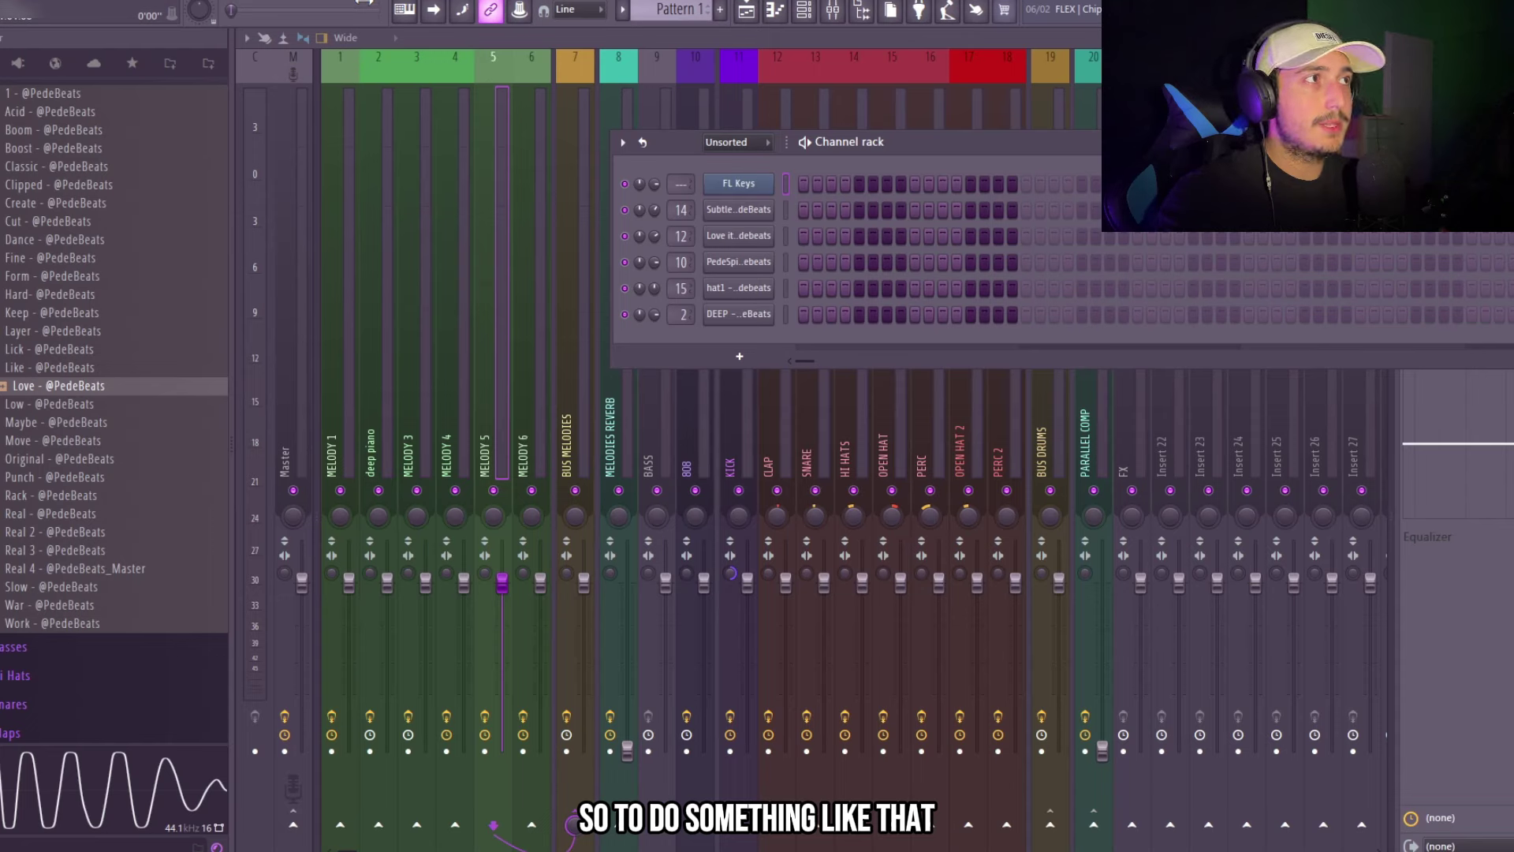
Step: Add an Analog Lab V channel and enter a C#5, A5, G#5 triplet motif with snapping at 1/3 beat
{"action": "left_click", "coordinate": [742, 355]}
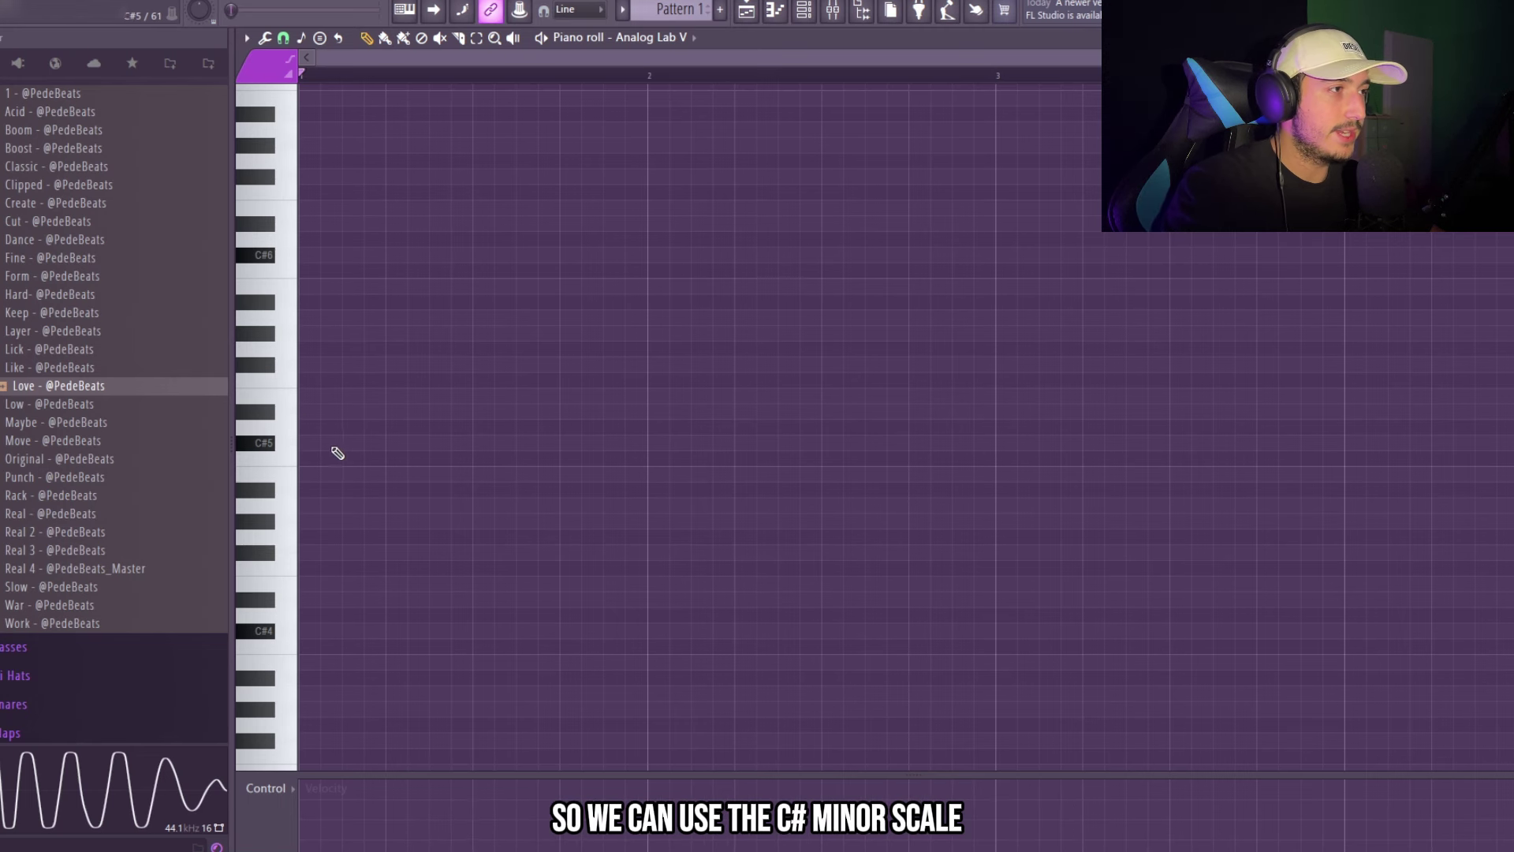
{"action": "left_click", "coordinate": [337, 449]}
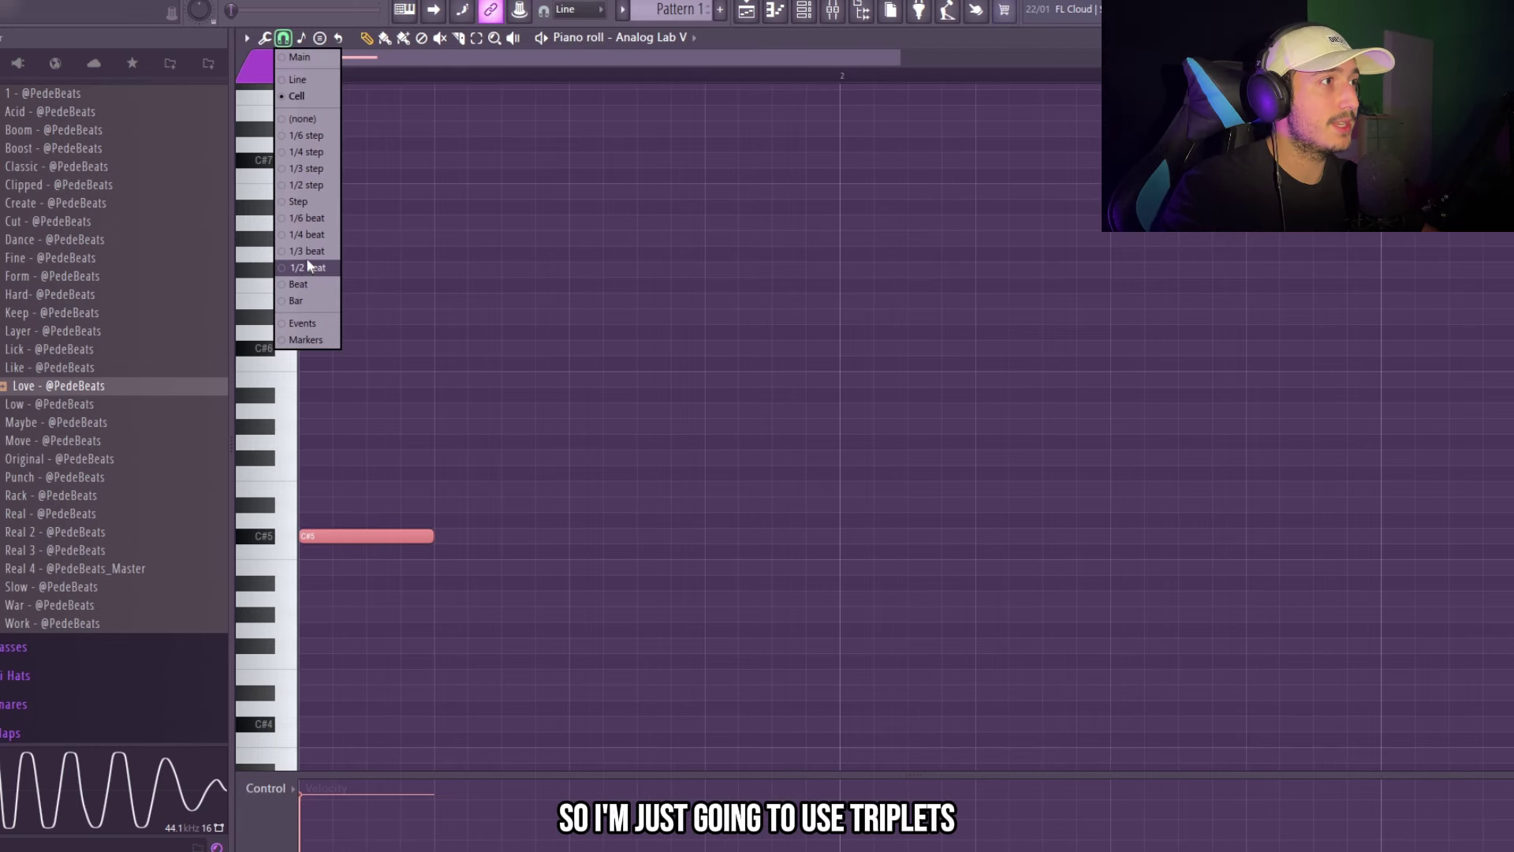
{"action": "left_click", "coordinate": [306, 257]}
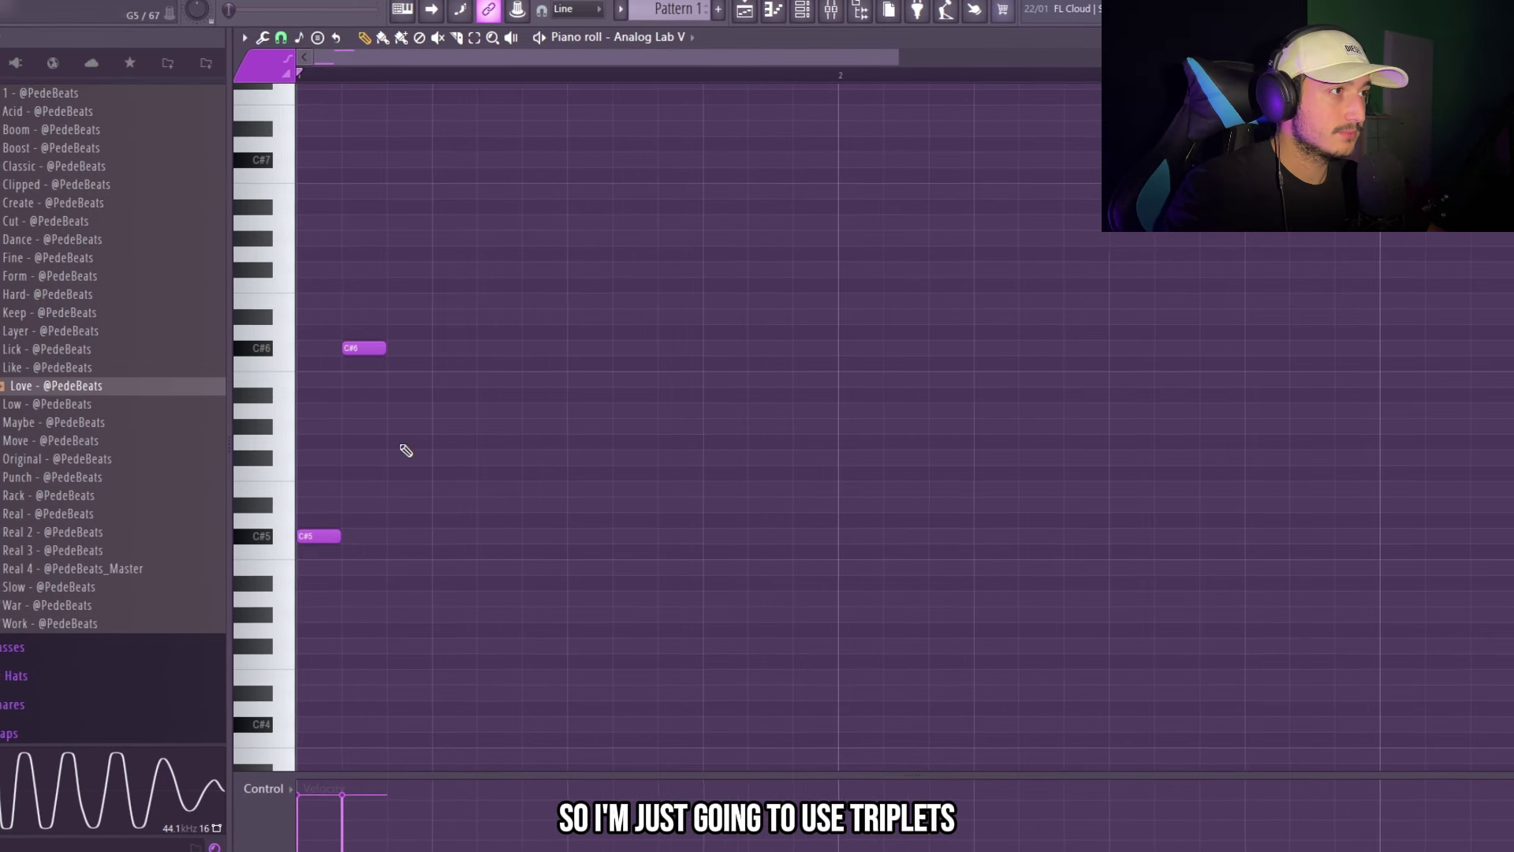
{"action": "right_click", "coordinate": [363, 348]}
{"action": "left_click", "coordinate": [355, 412]}
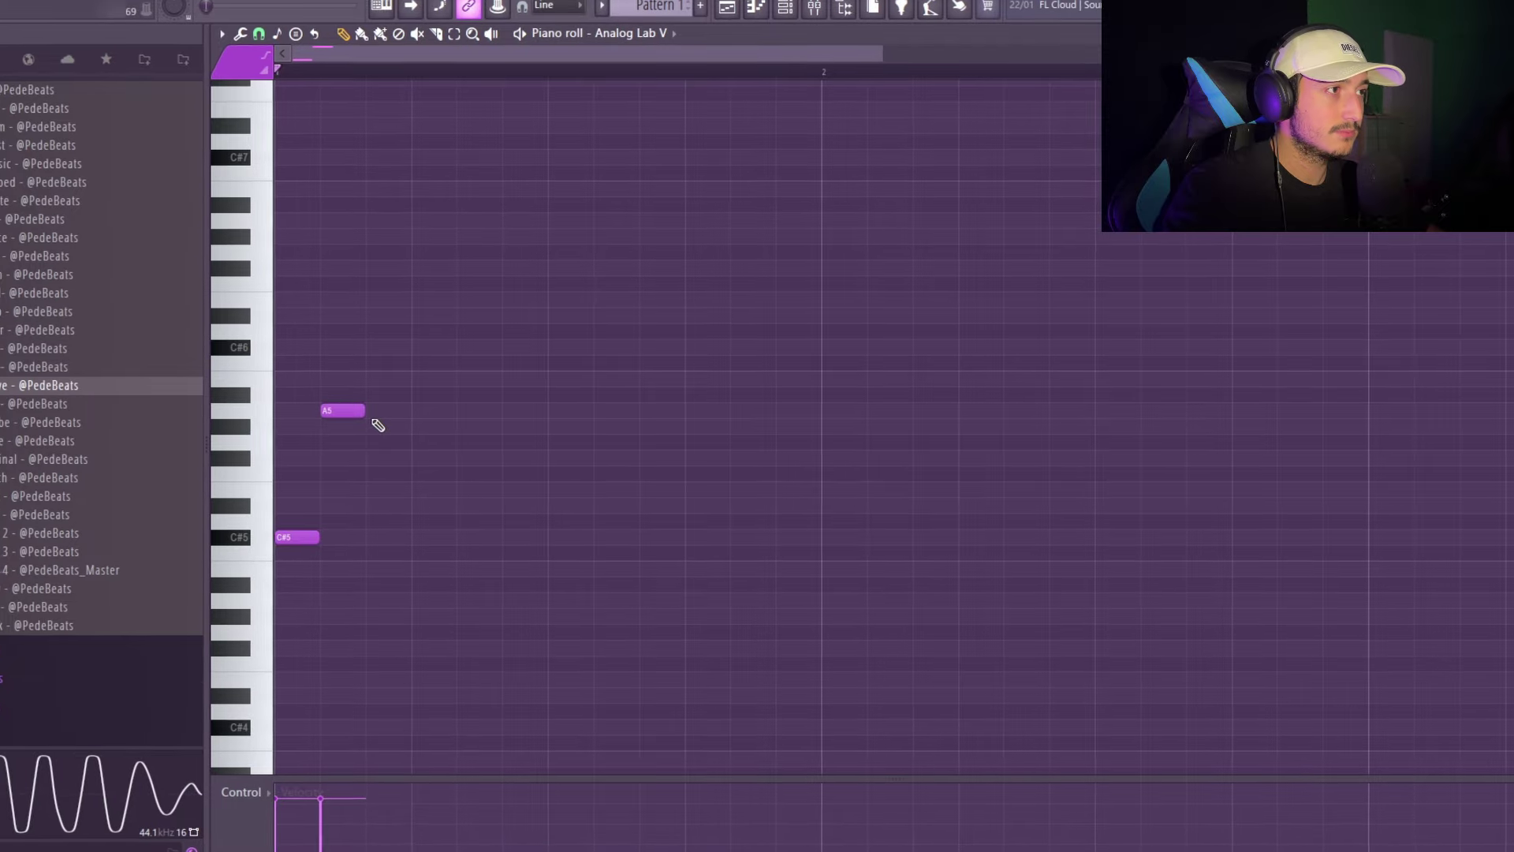
{"action": "left_click", "coordinate": [378, 425]}
{"action": "key", "text": "space"}
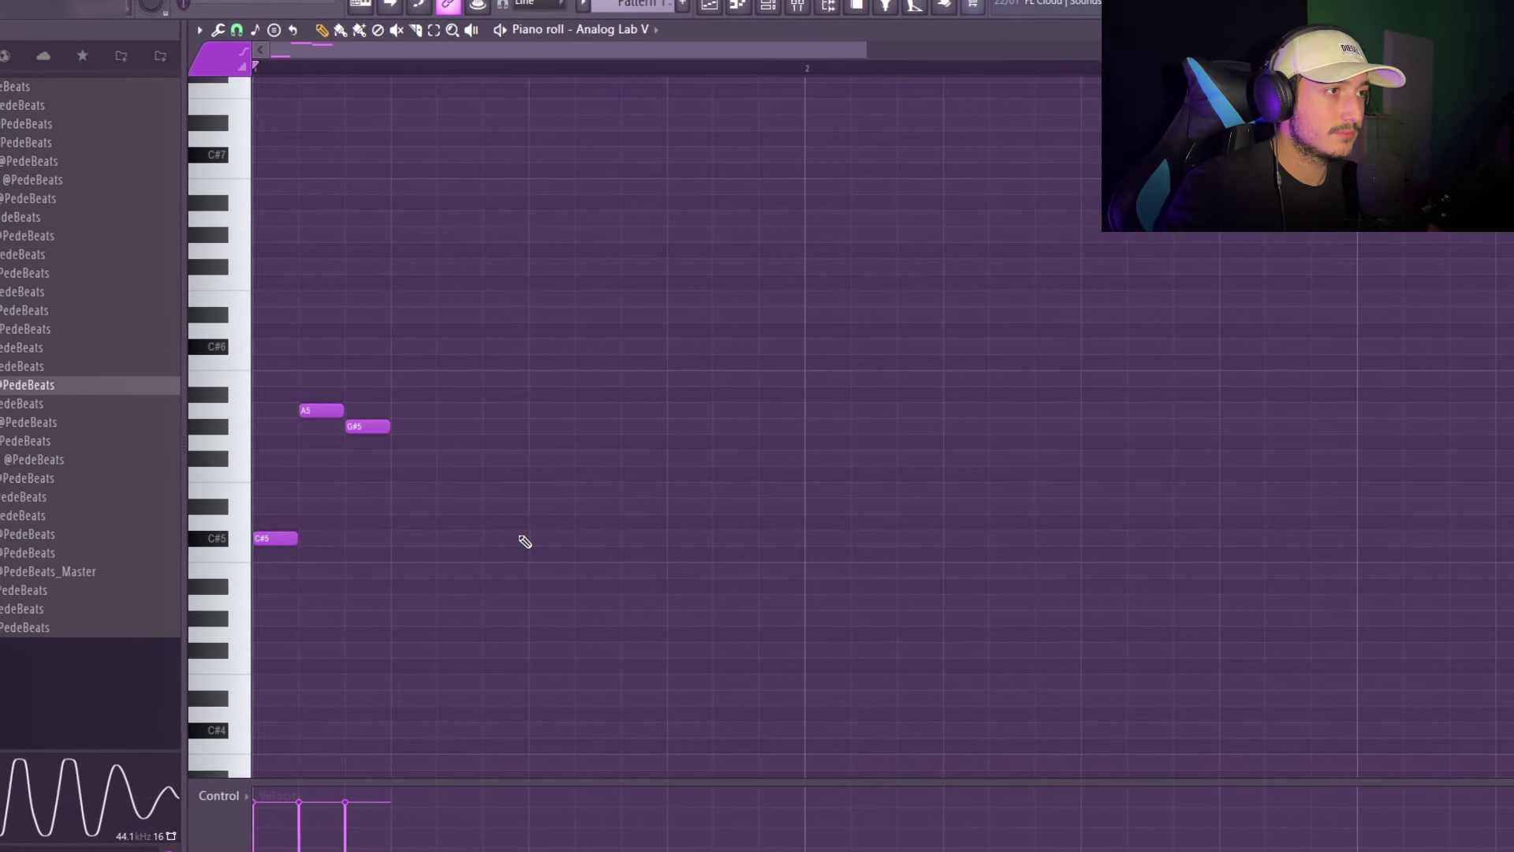
Step: Repeat the C#5, A5, G#5 motif on beat 3 and finish the bar with D#6, E6 and D#6
{"action": "left_click", "coordinate": [617, 427]}
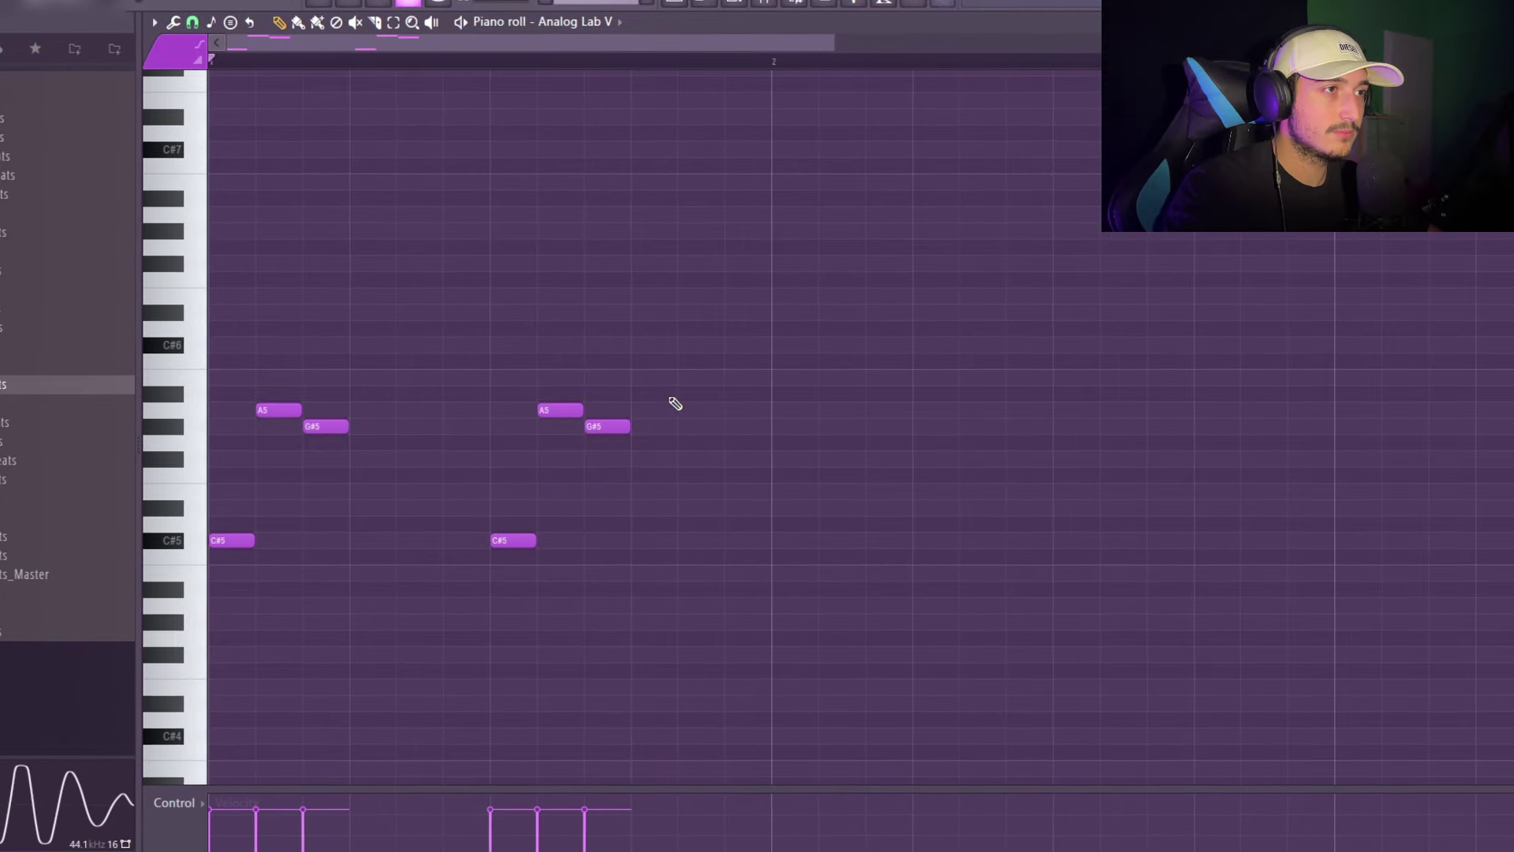
{"action": "left_click", "coordinate": [655, 311]}
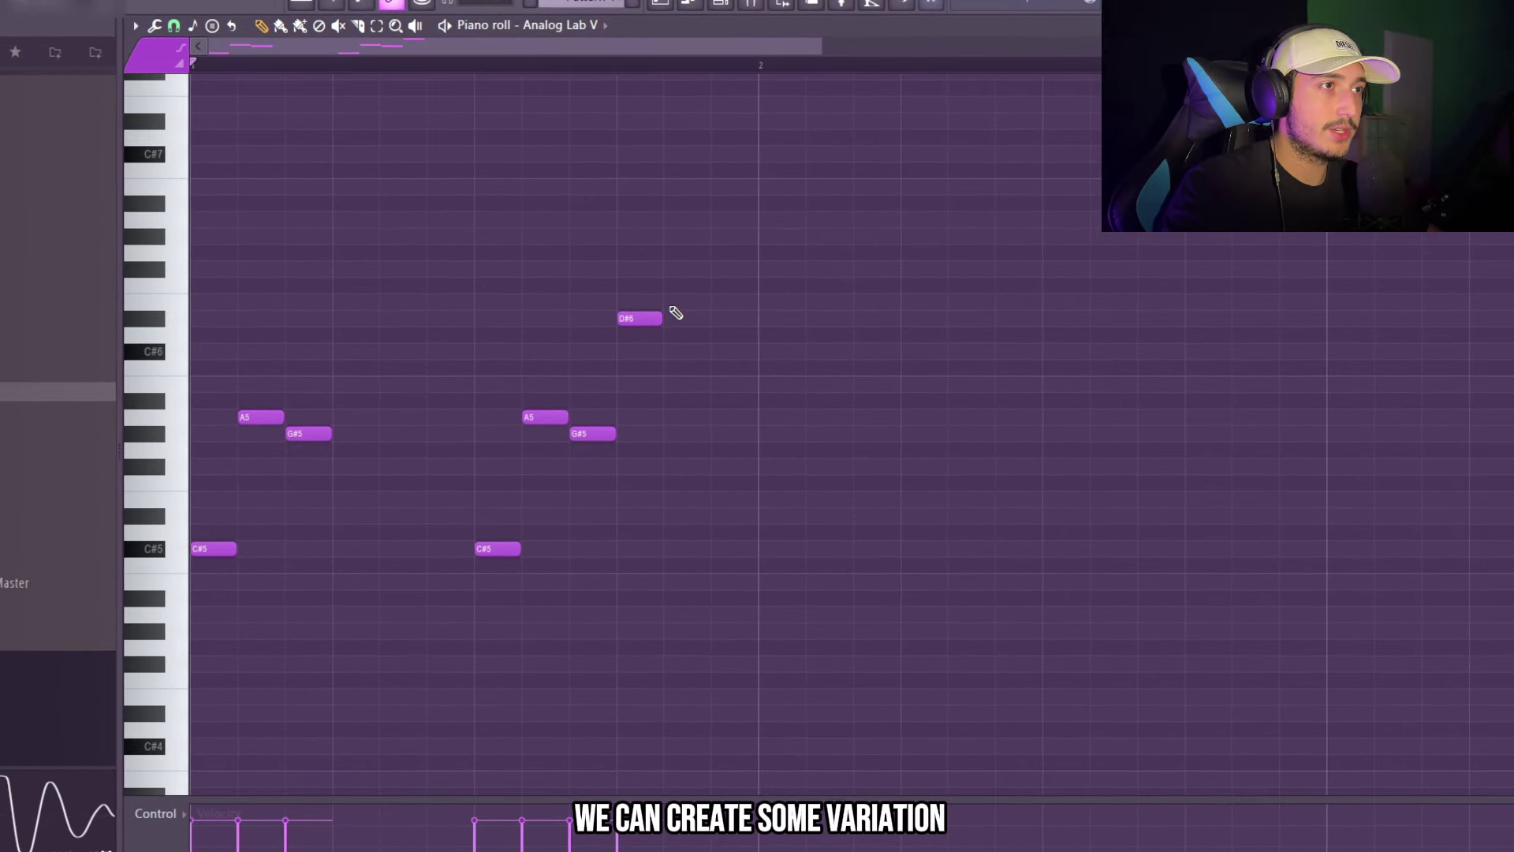
{"action": "left_click", "coordinate": [728, 322]}
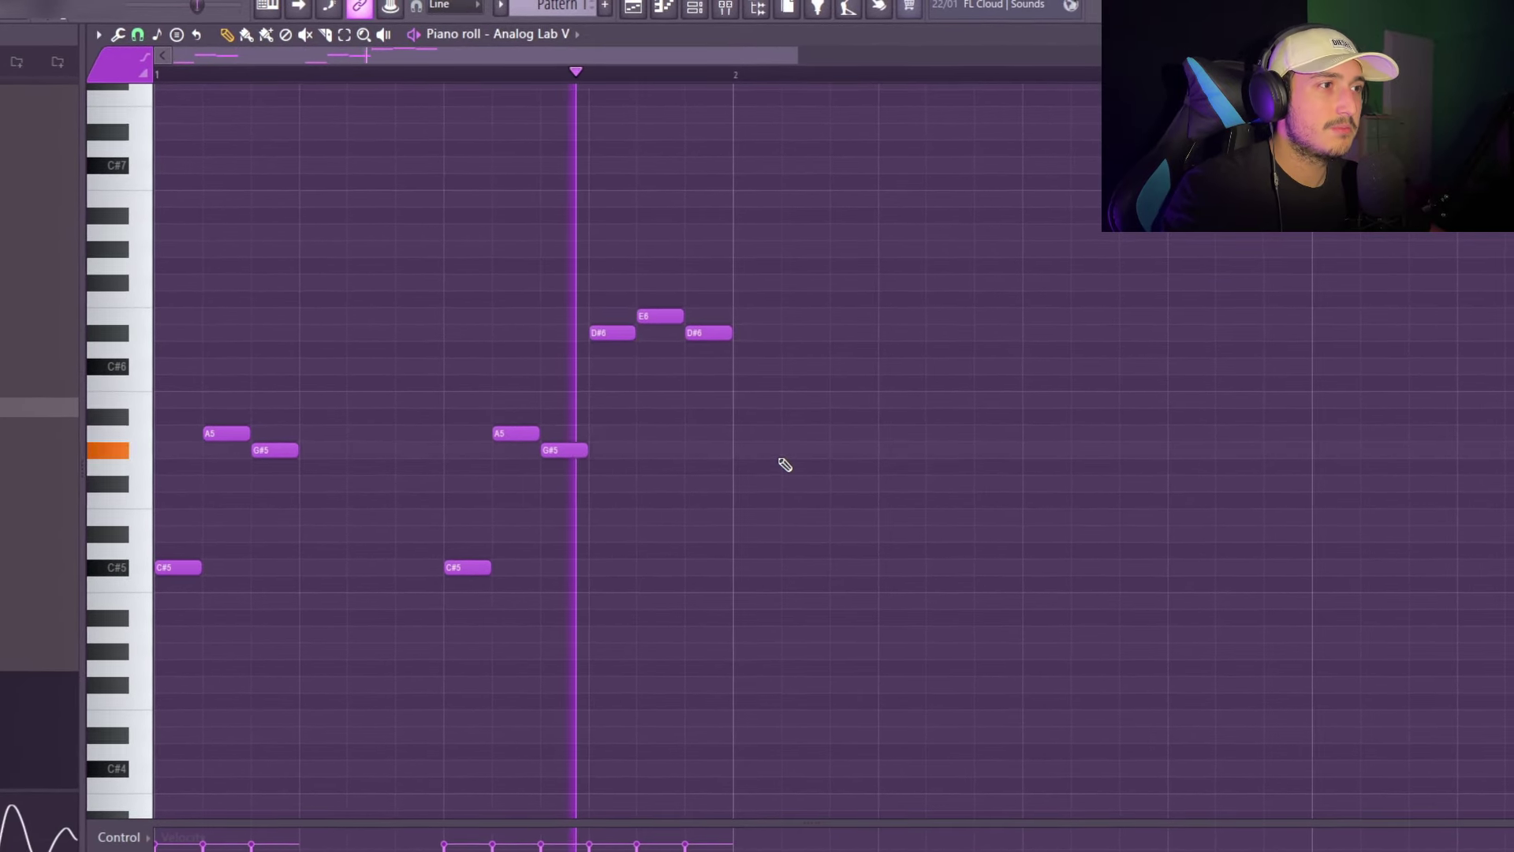
Step: Duplicate the one-bar melody three times to fill four bars
{"action": "key", "text": "ctrl+a"}
{"action": "key", "text": "ctrl+b"}
{"action": "key", "text": "ctrl+b"}
{"action": "scroll", "coordinate": [775, 467], "scroll_direction": "down", "scroll_amount": 3}
{"action": "key", "text": "ctrl+b"}
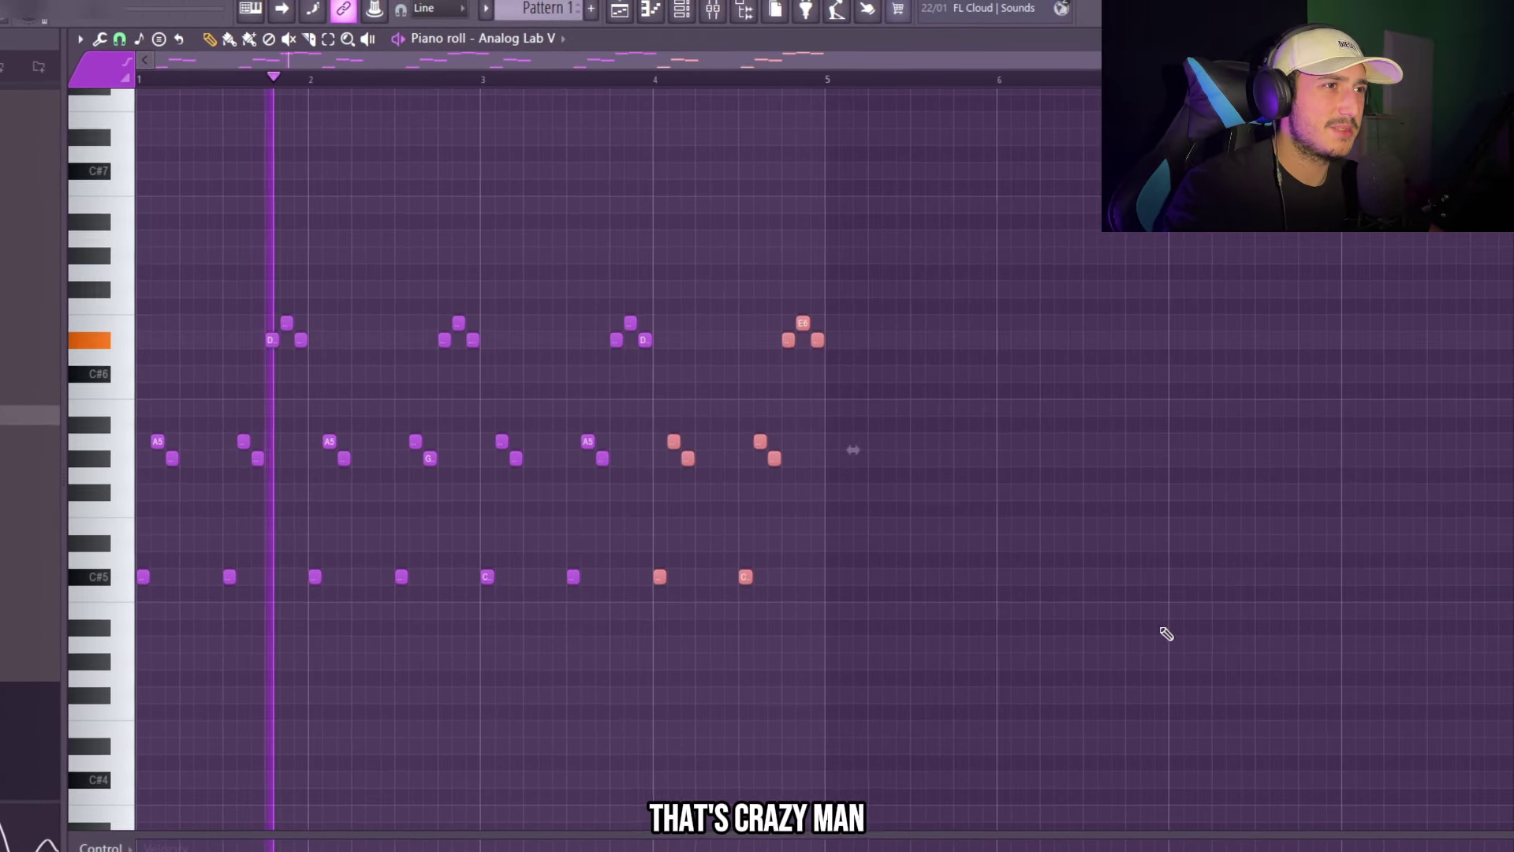
Step: Transpose the whole four-bar Analog Lab V melody up one octave
{"action": "key", "text": "ctrl+a"}
{"action": "scroll", "coordinate": [943, 360], "scroll_direction": "up", "scroll_amount": 3}
{"action": "key", "text": "ctrl+Up"}
{"action": "scroll", "coordinate": [939, 362], "scroll_direction": "up", "scroll_amount": 2}
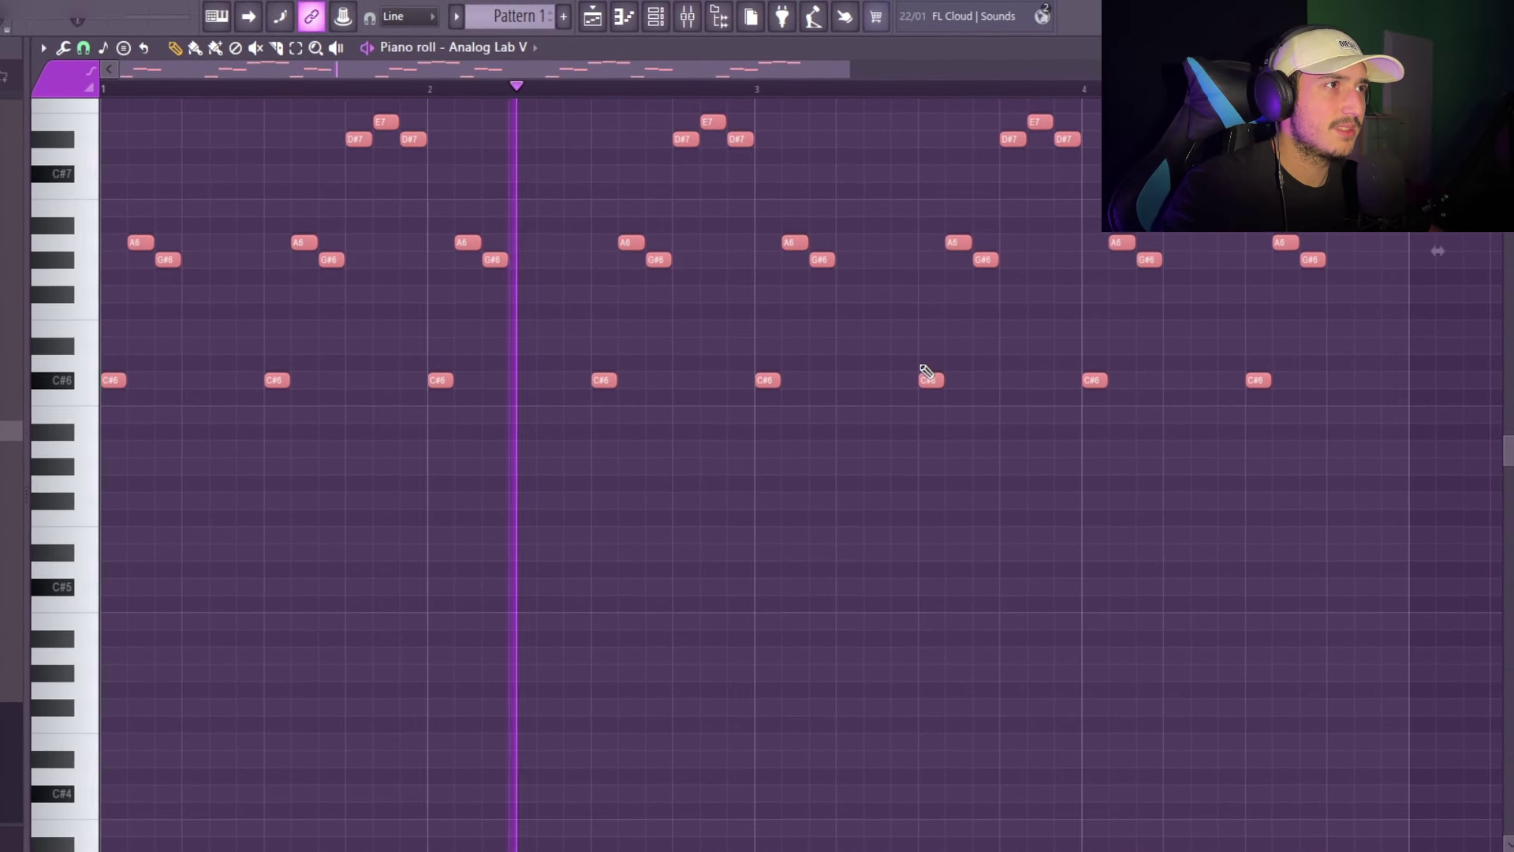
Step: Shape the MELODY 6 mixer track with Fruity Parametric EQ 2 low and high cuts and a Fruity Chorus
{"action": "left_click", "coordinate": [681, 20]}
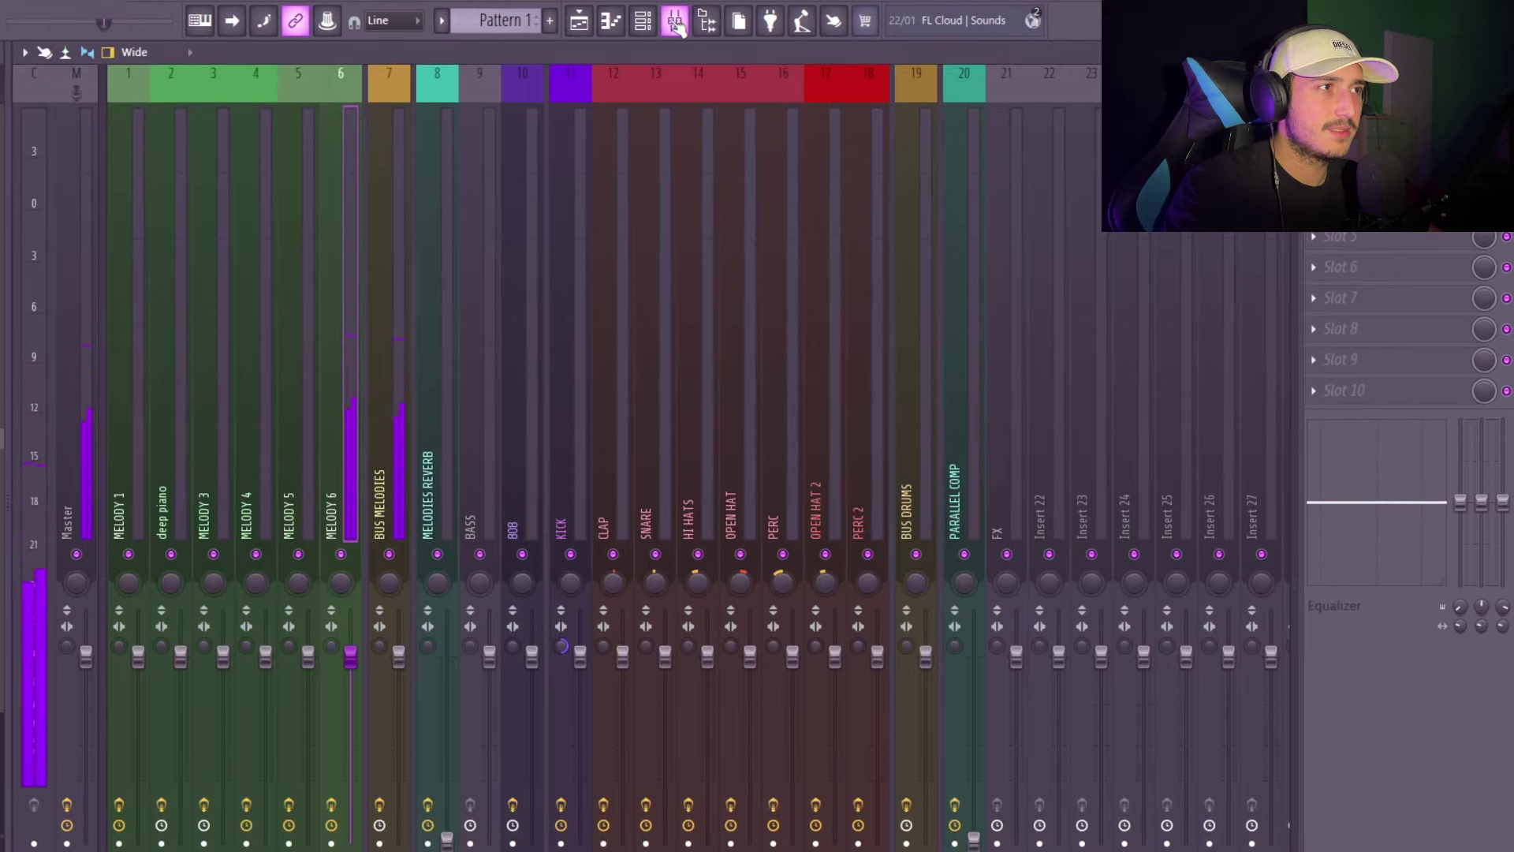
{"action": "left_click", "coordinate": [681, 20]}
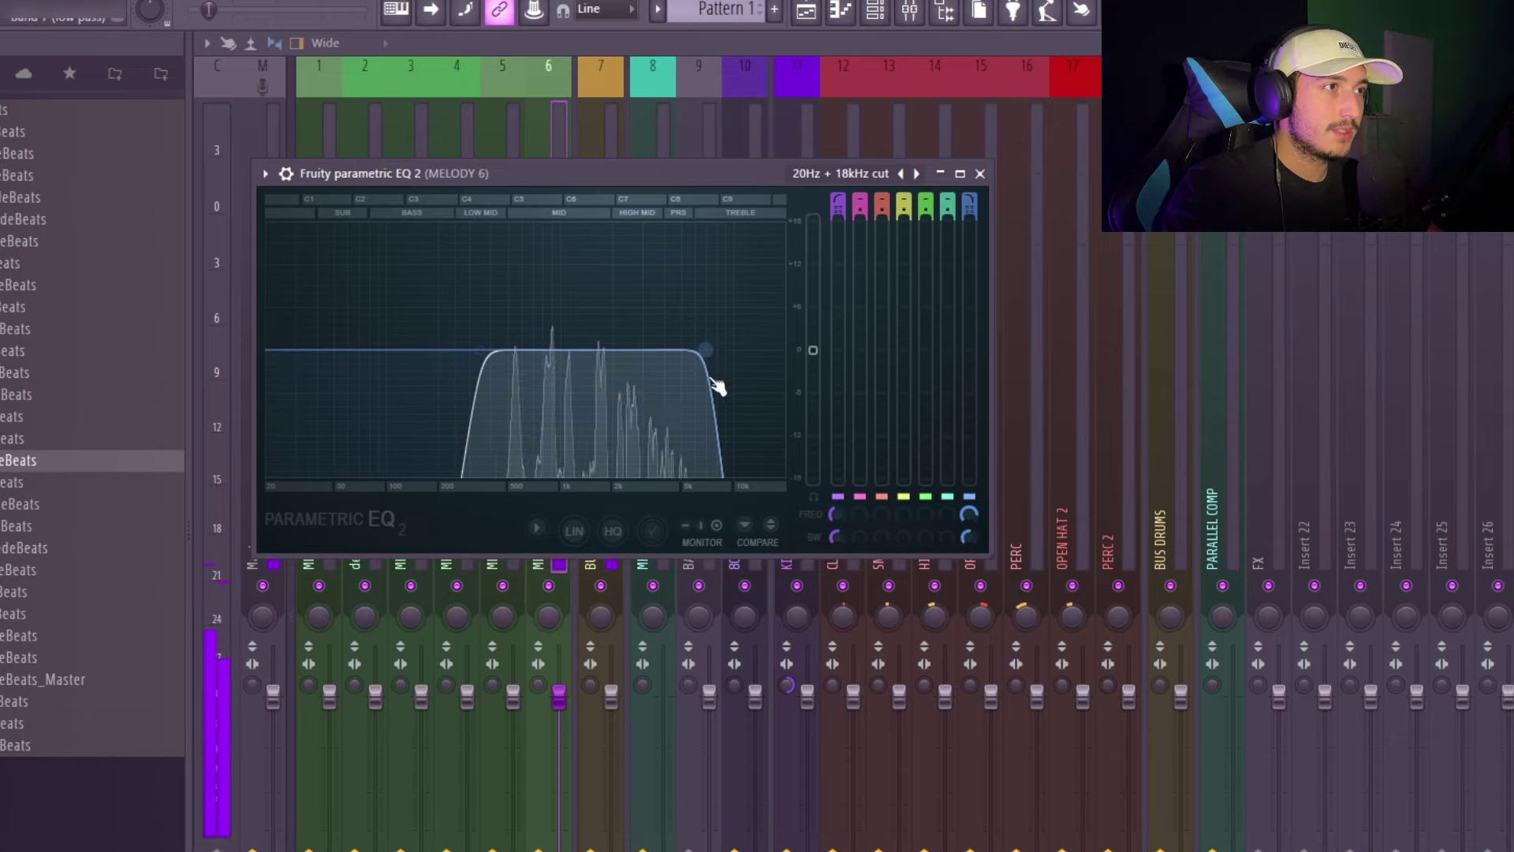
{"action": "left_click_drag", "start_coordinate": [696, 349], "coordinate": [695, 350]}
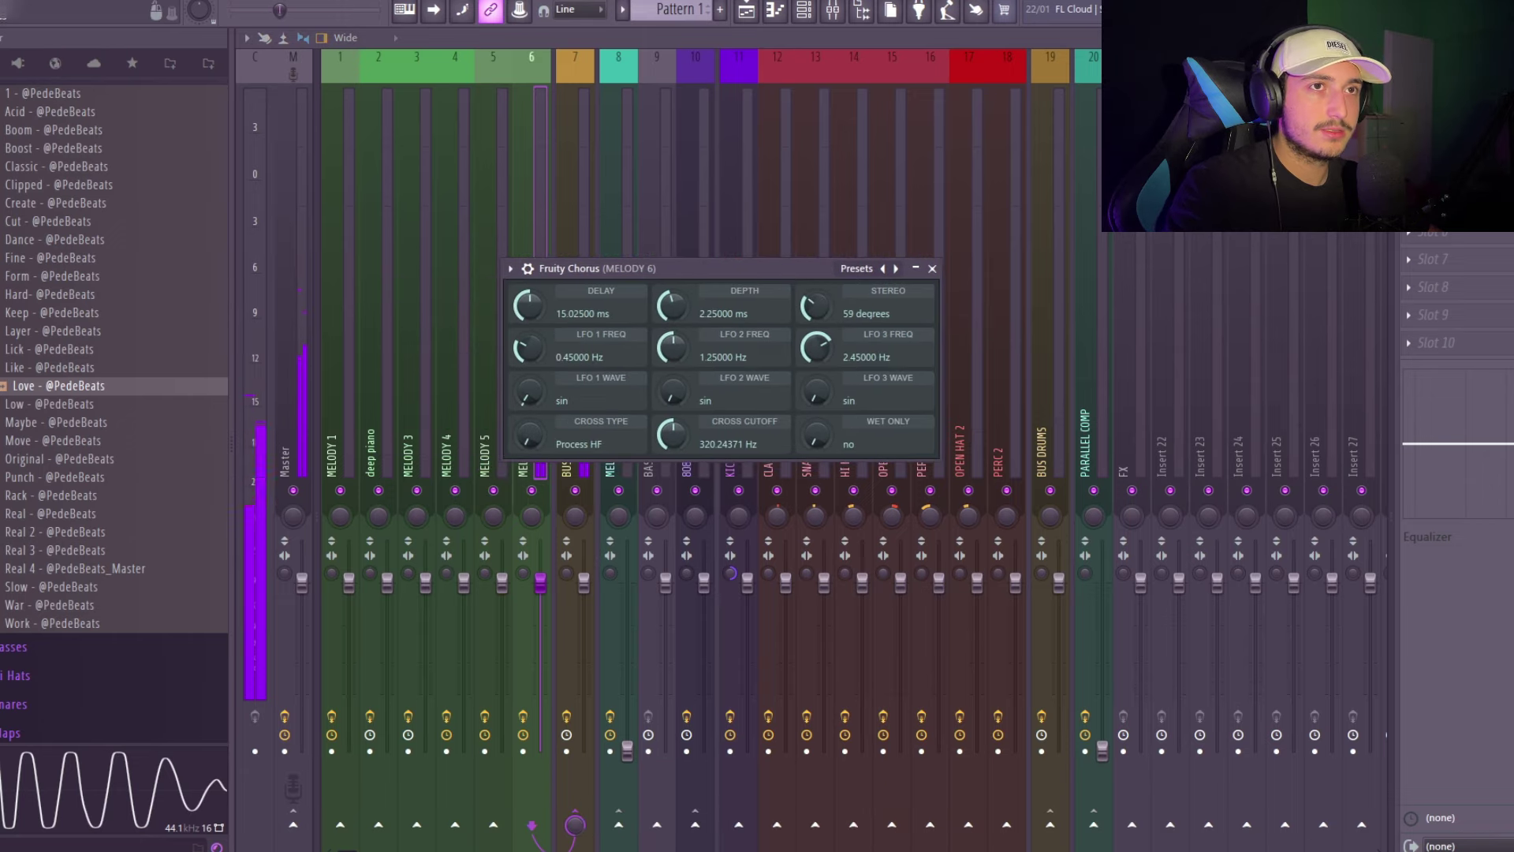
{"action": "key", "text": "Escape"}
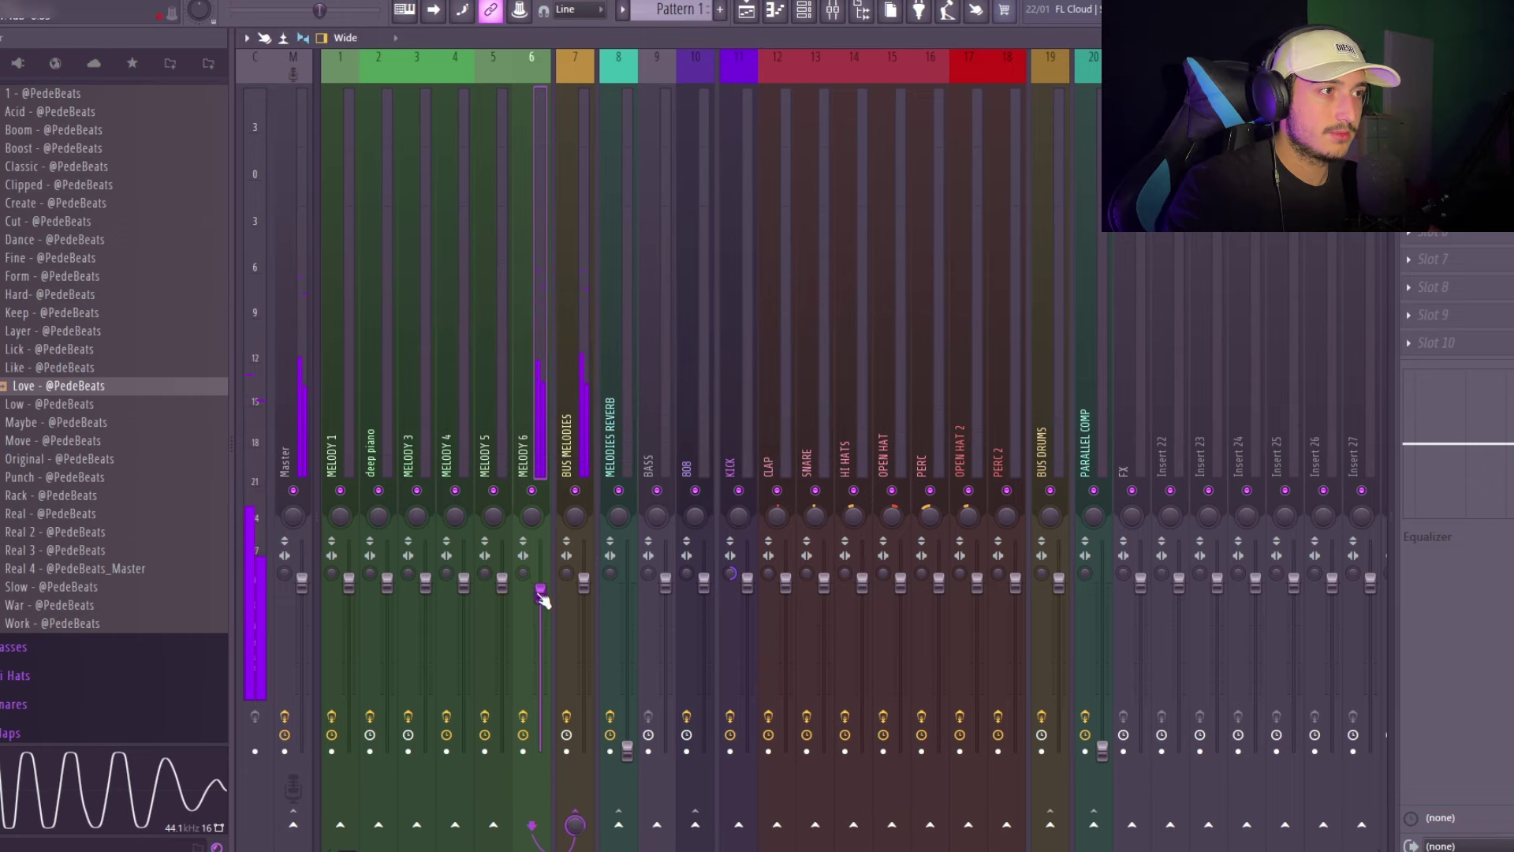
{"action": "left_click", "coordinate": [1433, 259]}
{"action": "left_click", "coordinate": [1278, 655]}
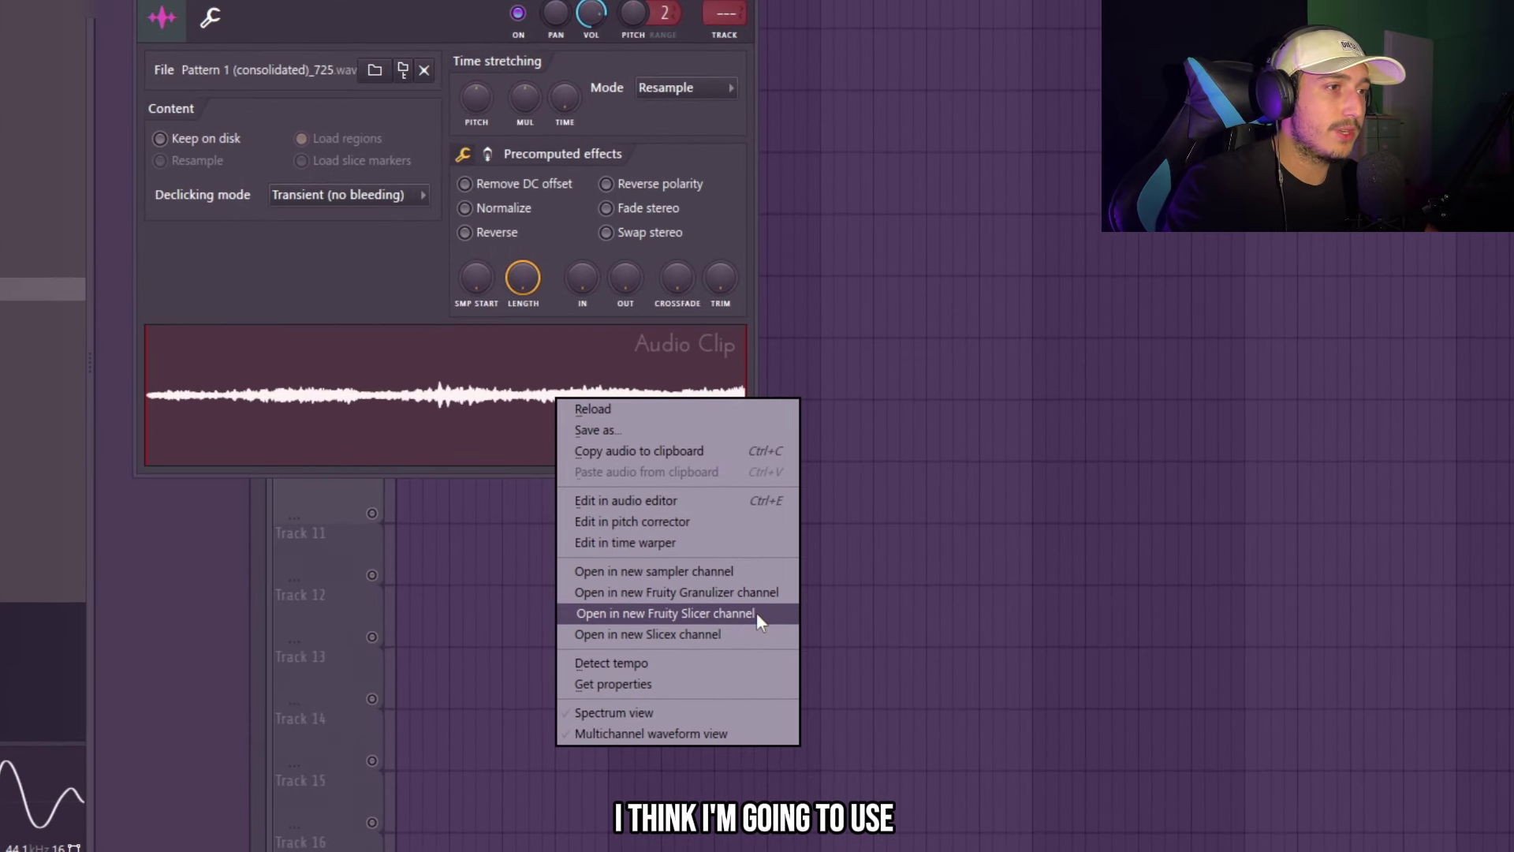
Step: Open the consolidated Pattern 1 audio in a new Fruity Slicer channel and slice it by beat
{"action": "left_click", "coordinate": [756, 612]}
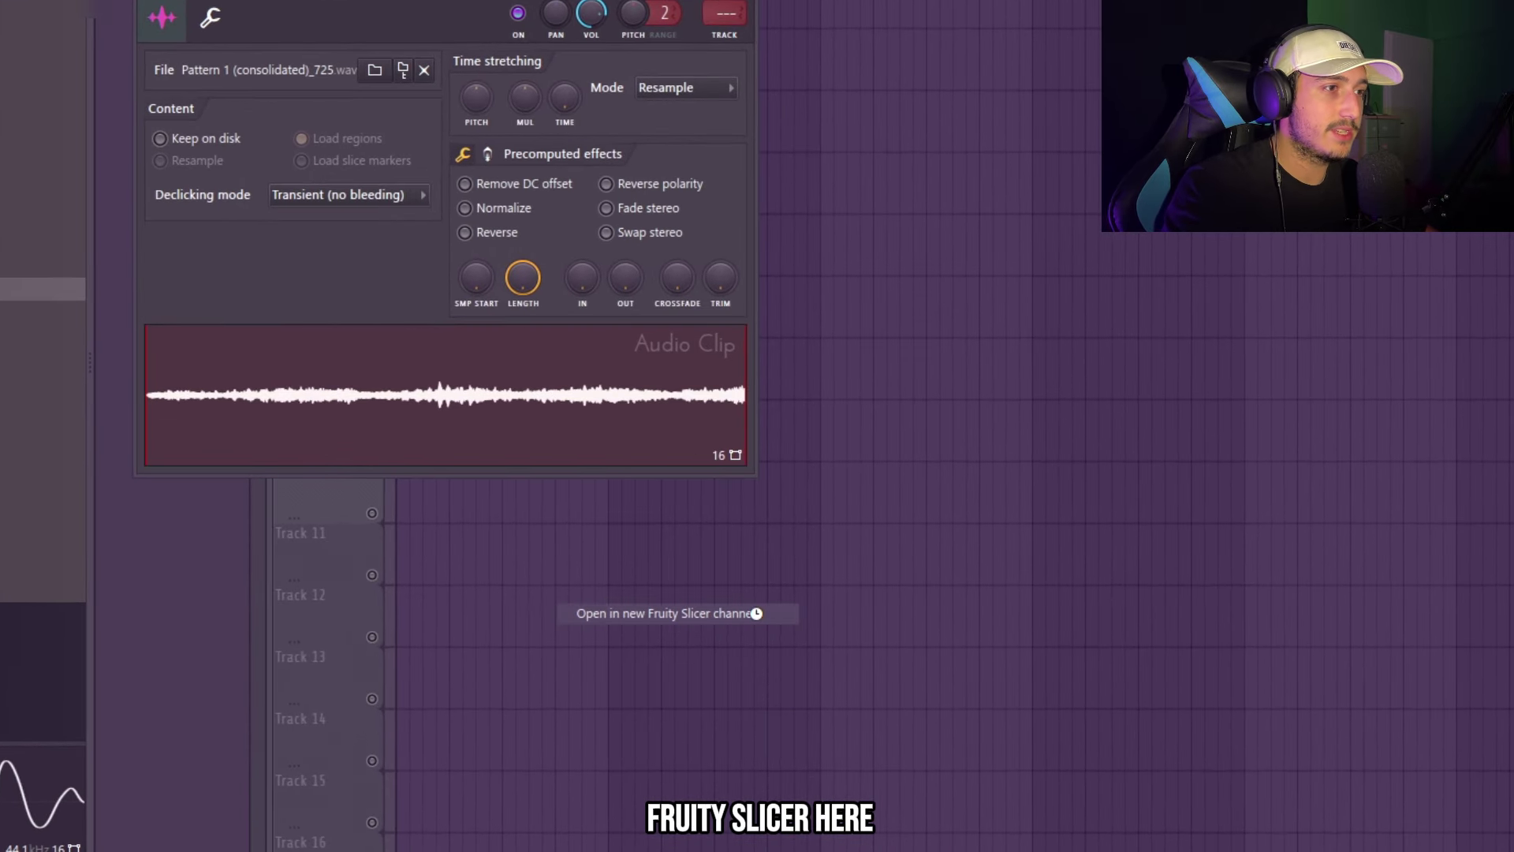
{"action": "left_click", "coordinate": [912, 130]}
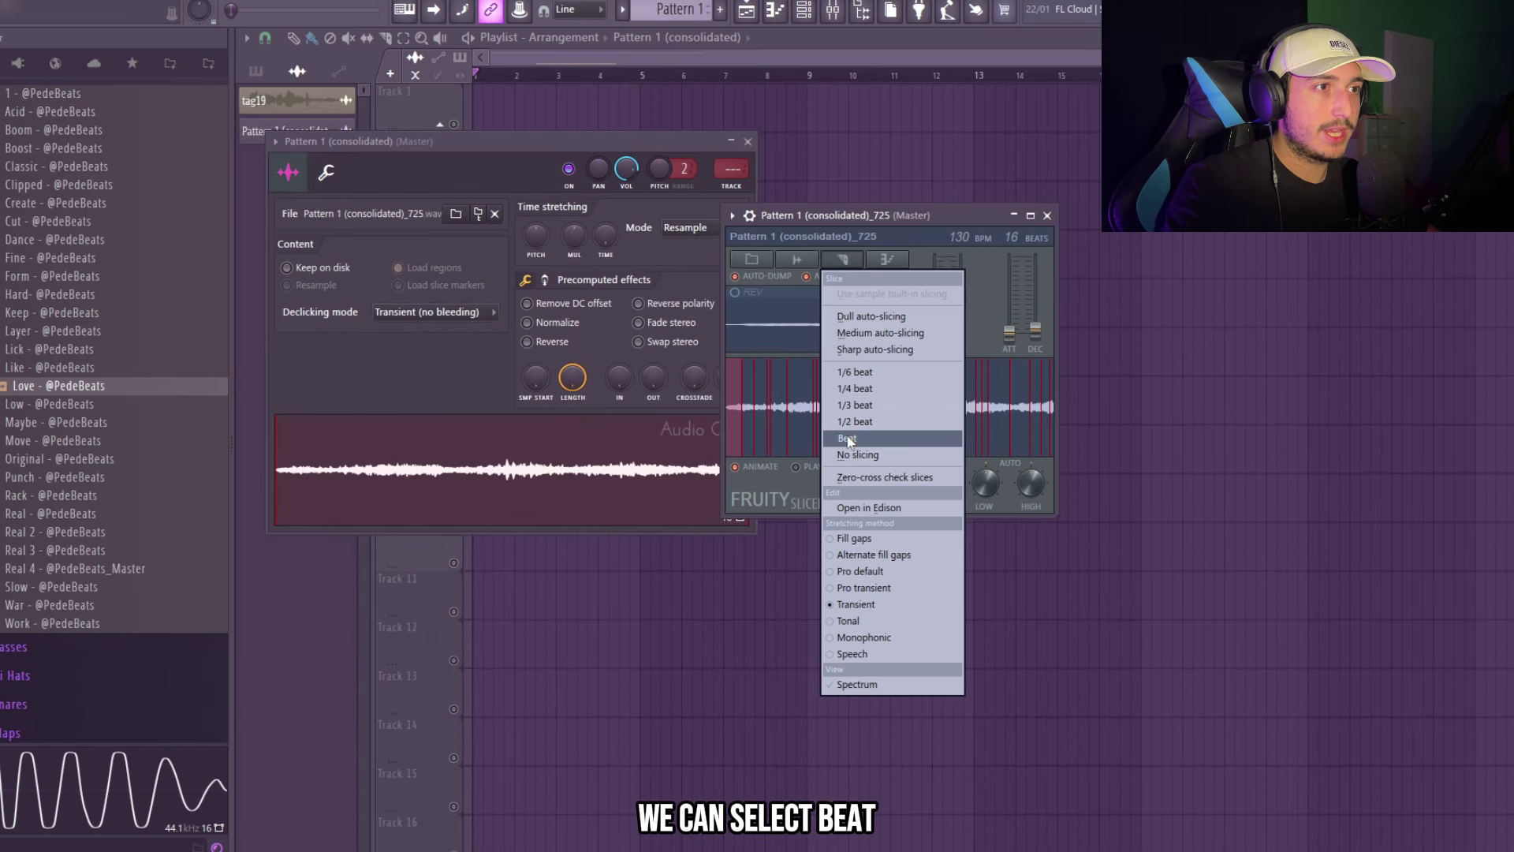
{"action": "left_click", "coordinate": [923, 364]}
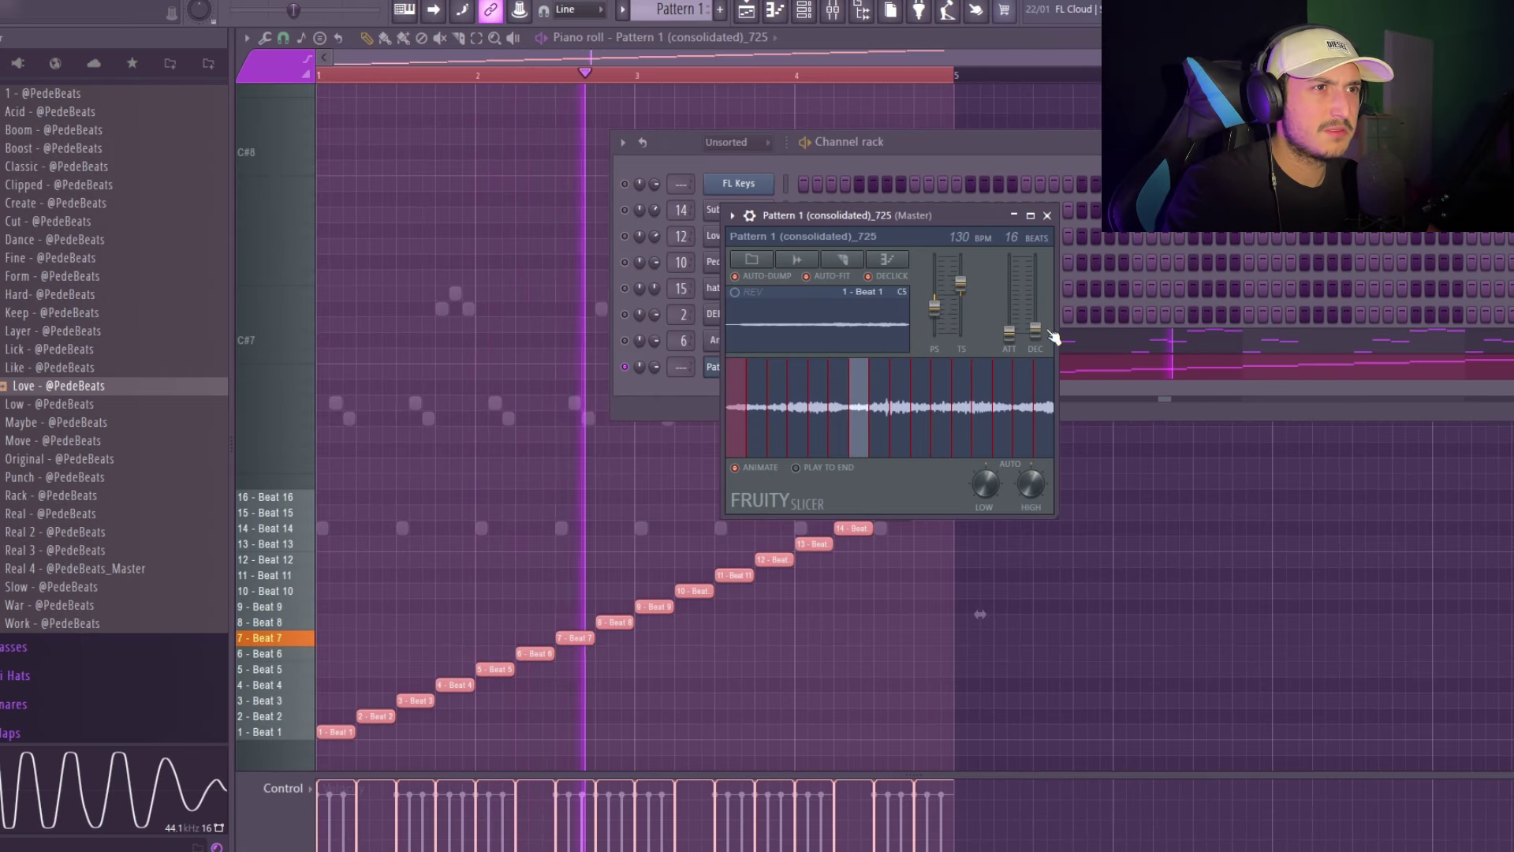
{"action": "left_click_drag", "start_coordinate": [884, 335], "coordinate": [885, 299]}
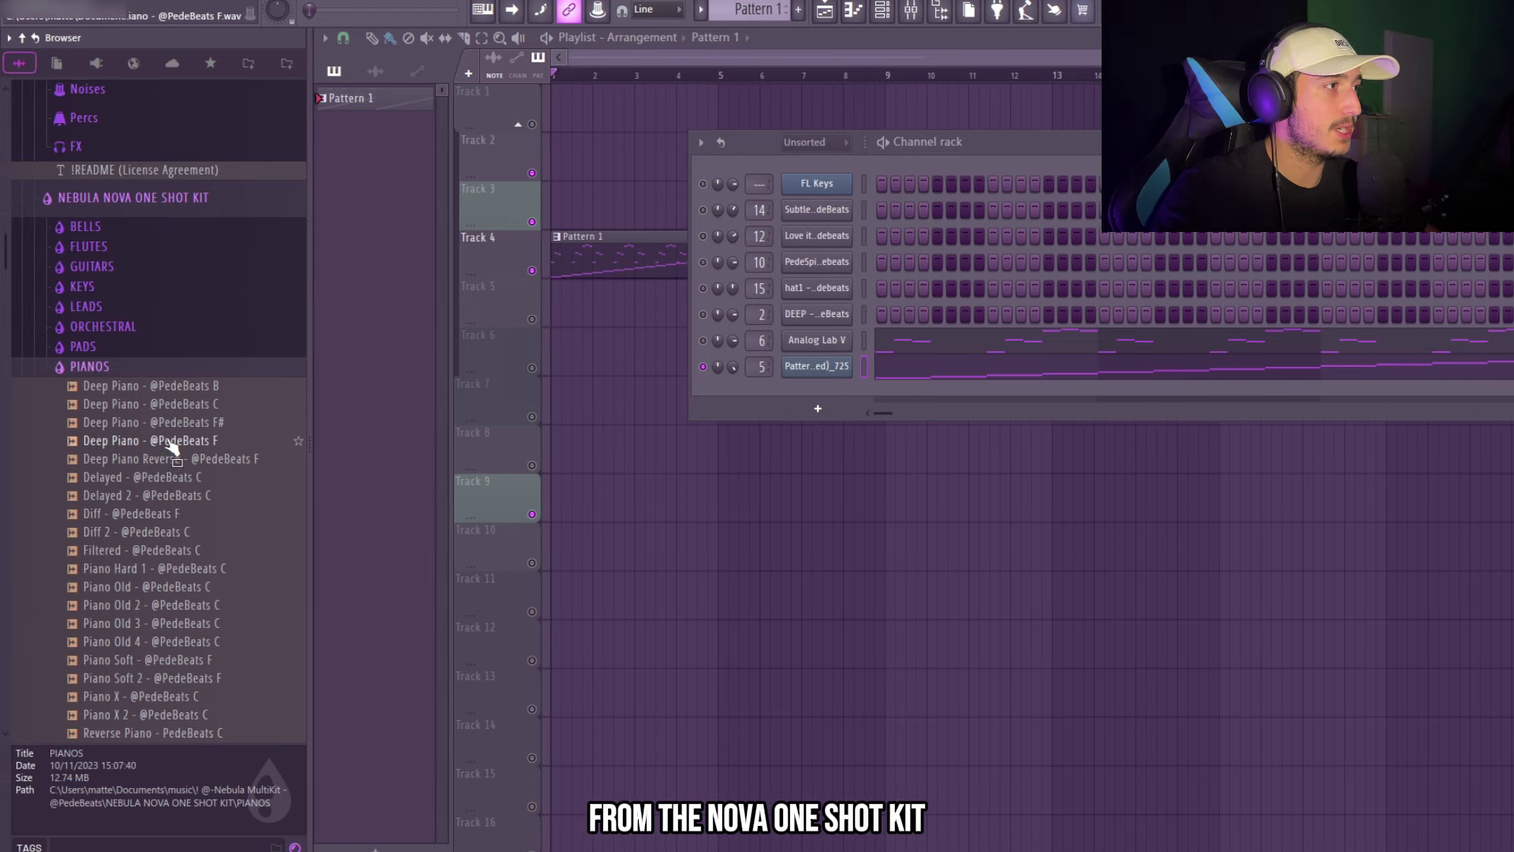
Step: Load the Deep Piano F one-shot and enter two consecutive four-bar A4 notes starting at bar 1
{"action": "left_click", "coordinate": [154, 458]}
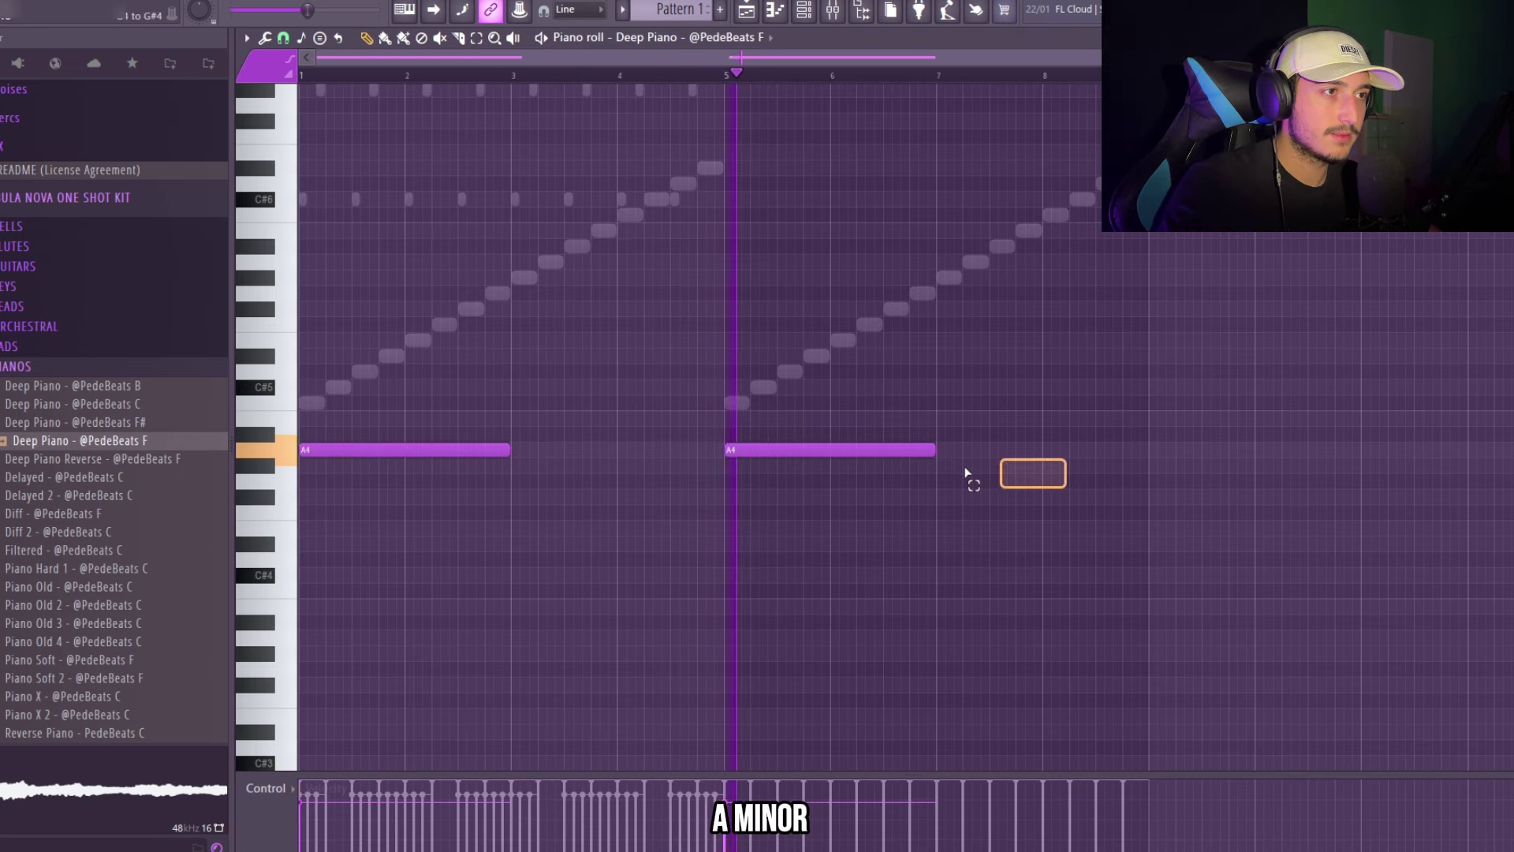
{"action": "key", "text": "ctrl+a"}
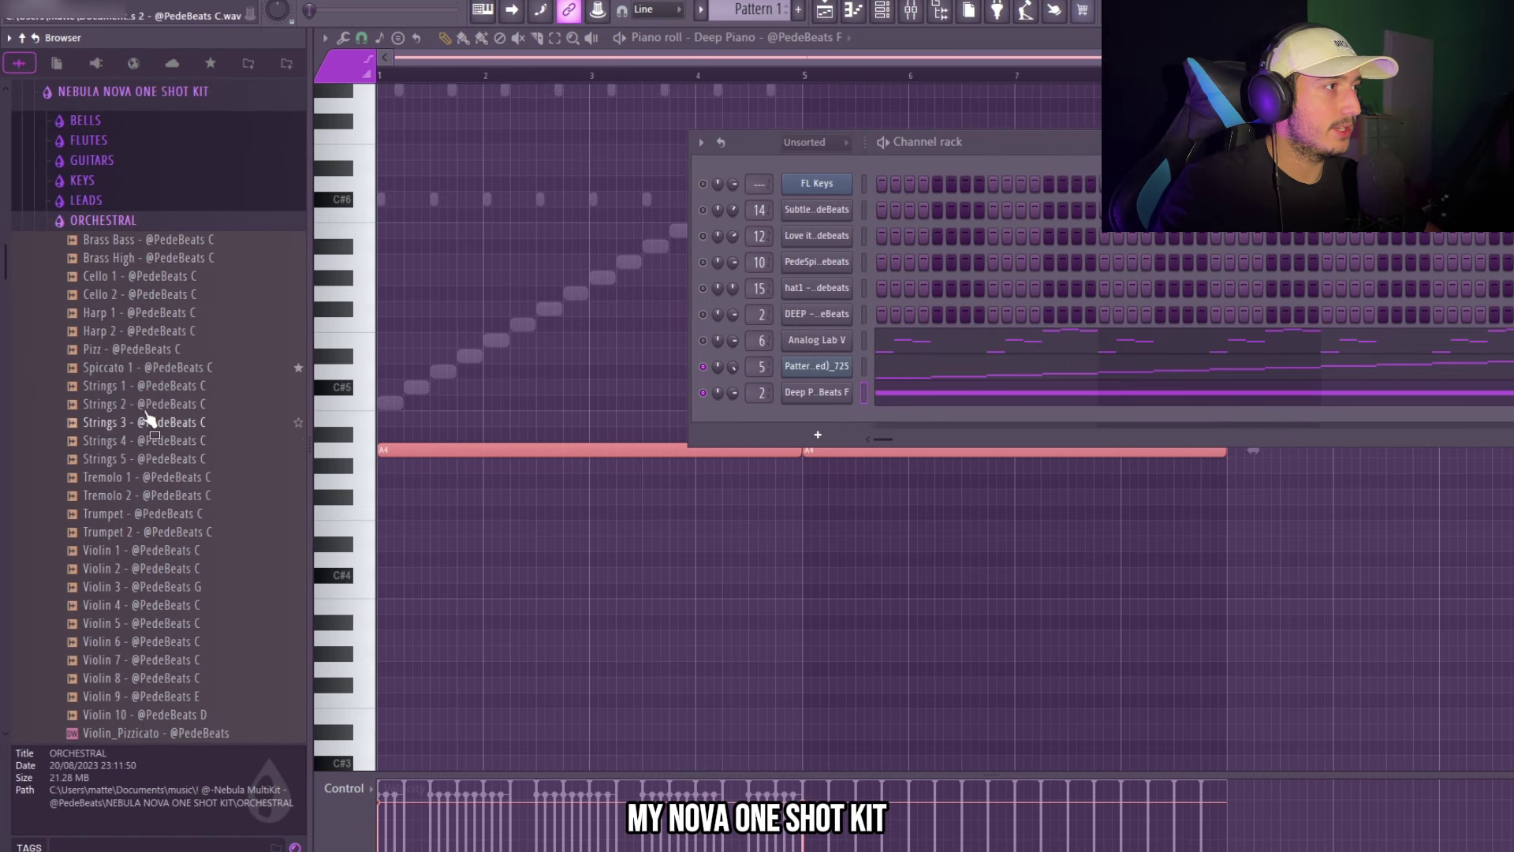
Step: Add the Strings 5 one-shot as a channel and enter a four-bar A minor chord on A3, C4 and E4
{"action": "left_click_drag", "start_coordinate": [123, 474], "coordinate": [761, 422]}
{"action": "left_click", "coordinate": [817, 461]}
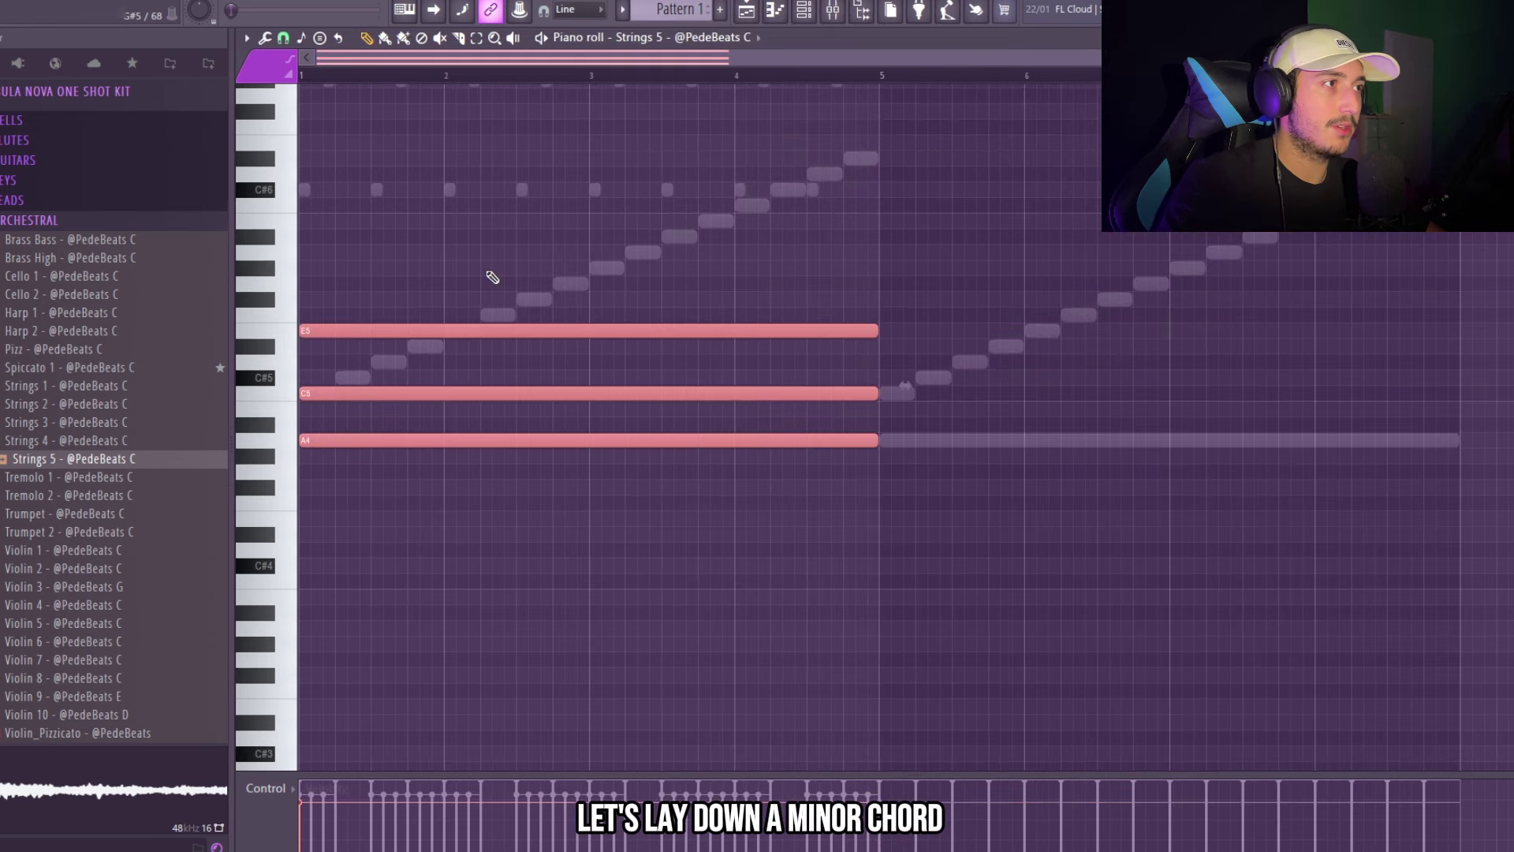
{"action": "scroll", "coordinate": [629, 298], "scroll_direction": "down", "scroll_amount": 3}
{"action": "key", "text": "space"}
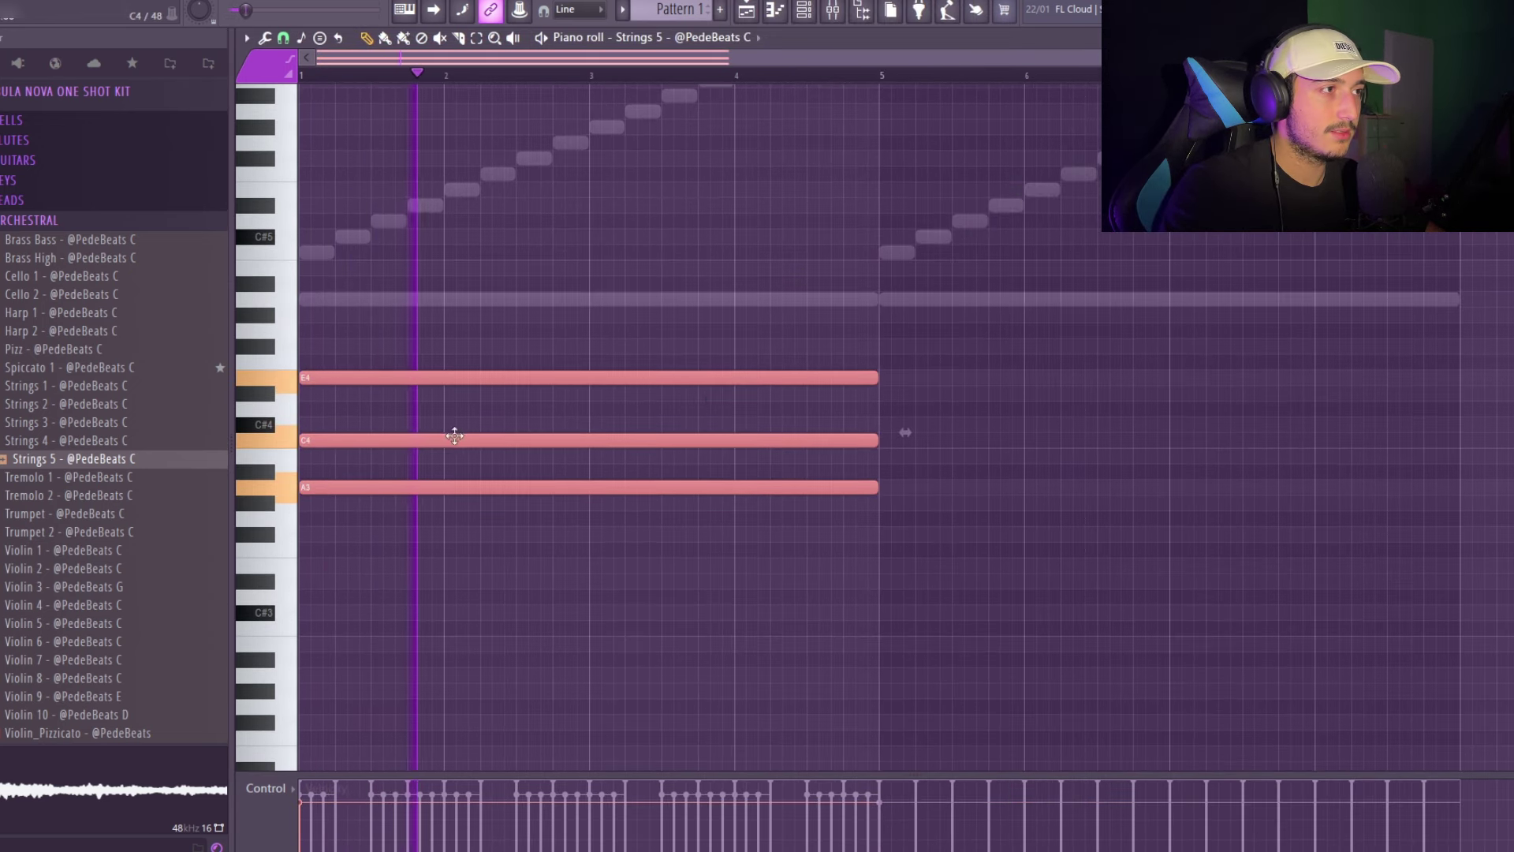
Step: Rework the strings chord into two two-bar note pairs, A3 with E4 and A3 with F4, removing the middle C4
{"action": "right_click", "coordinate": [368, 439]}
{"action": "key", "text": "space"}
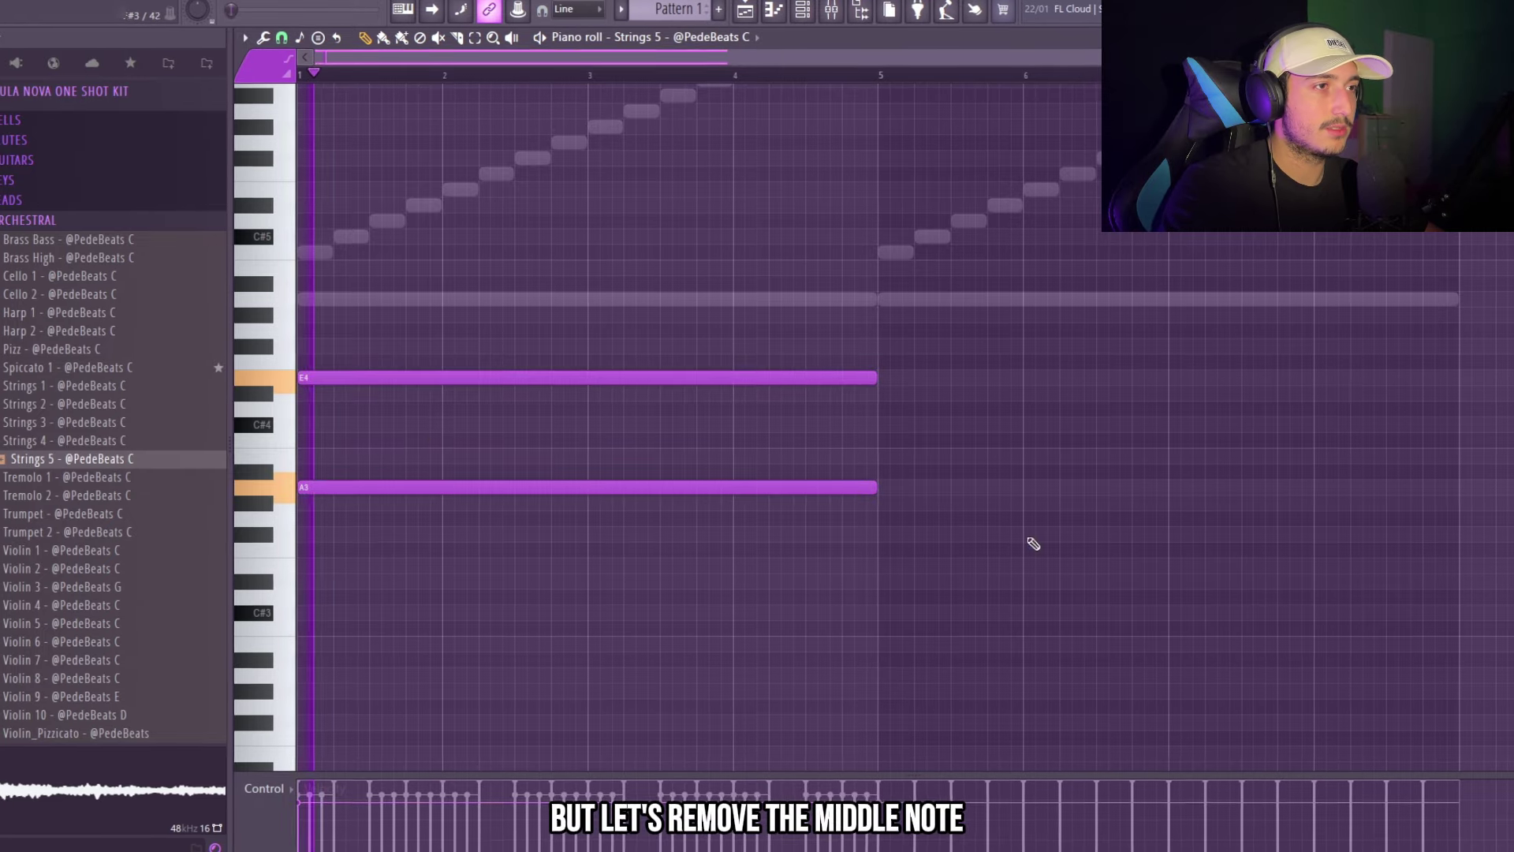
{"action": "key", "text": "ctrl+a"}
{"action": "left_click_drag", "start_coordinate": [875, 378], "coordinate": [591, 407]}
{"action": "key", "text": "ctrl+b"}
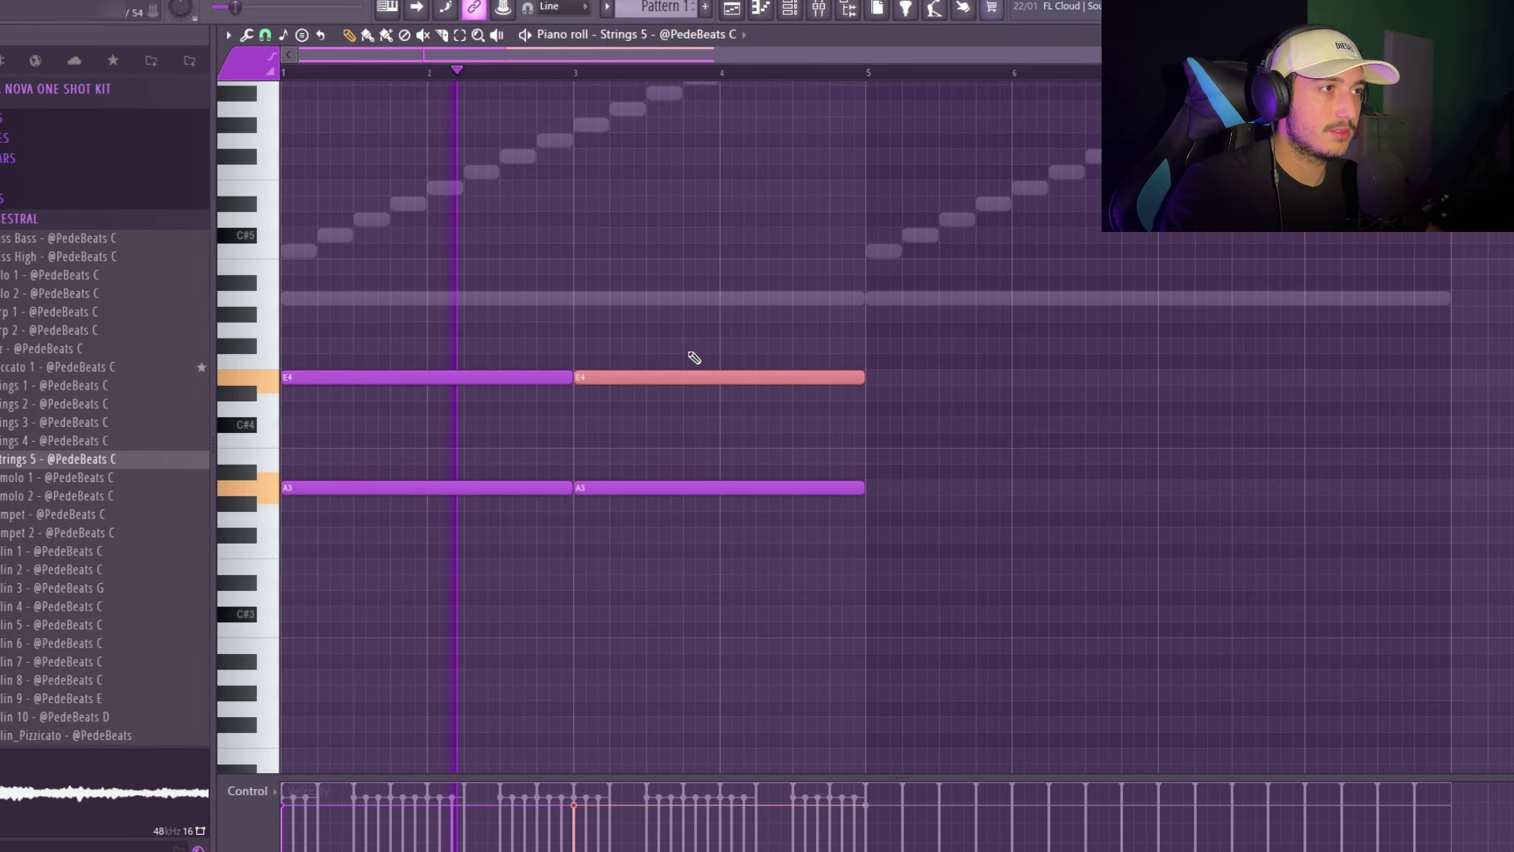
{"action": "left_click_drag", "start_coordinate": [691, 375], "coordinate": [686, 359]}
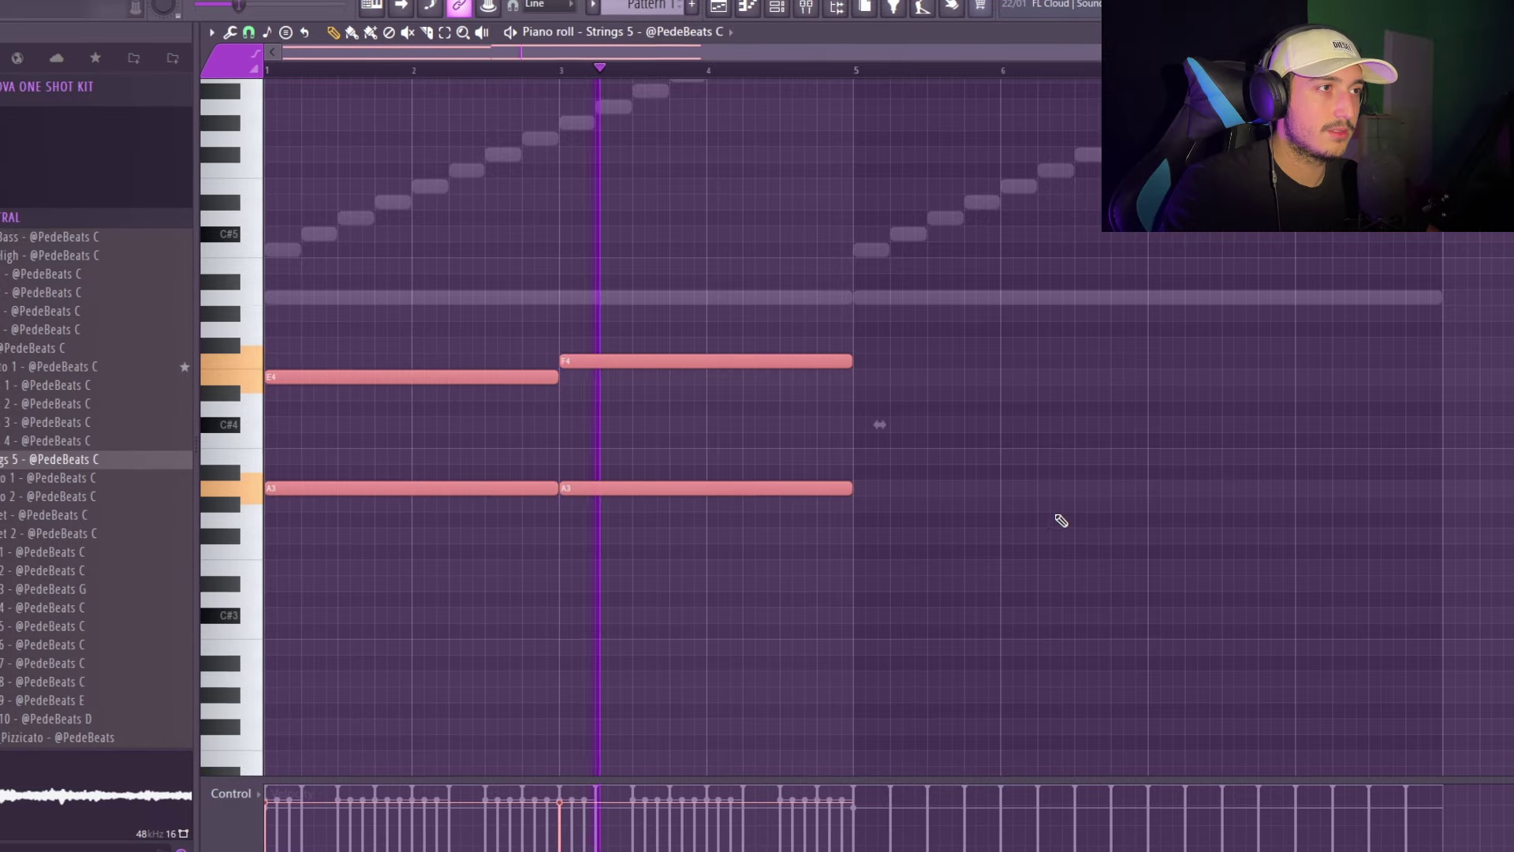
Step: Lower all strings notes one octave and raise the two A2 notes back up to A3
{"action": "key", "text": "ctrl+Down"}
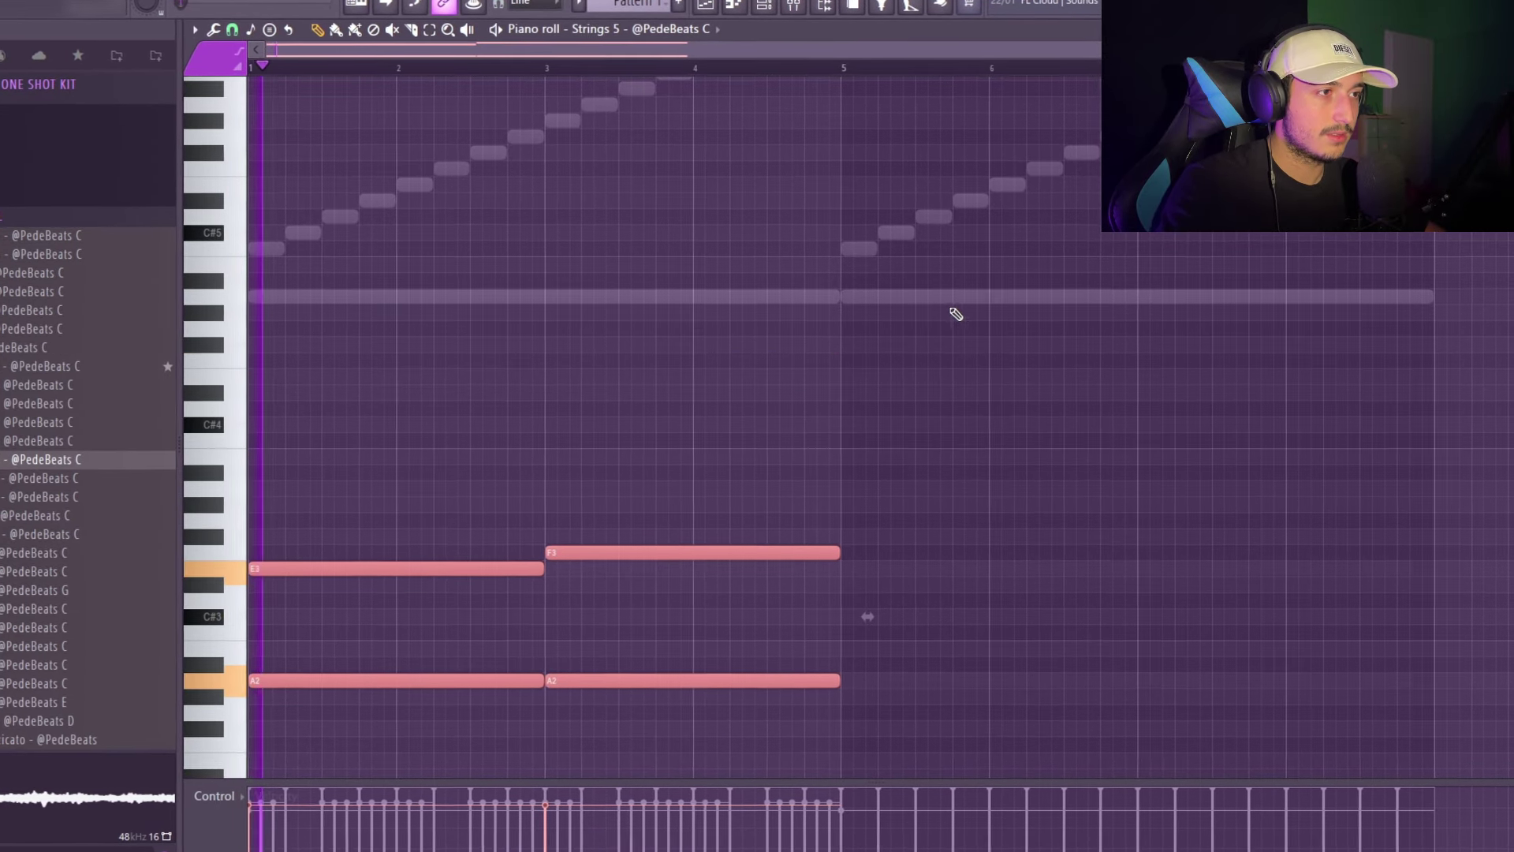
{"action": "scroll", "coordinate": [956, 314], "scroll_direction": "down", "scroll_amount": 5}
{"action": "left_click_drag", "start_coordinate": [1196, 494], "coordinate": [824, 270]}
{"action": "left_click_drag", "start_coordinate": [315, 405], "coordinate": [919, 460]}
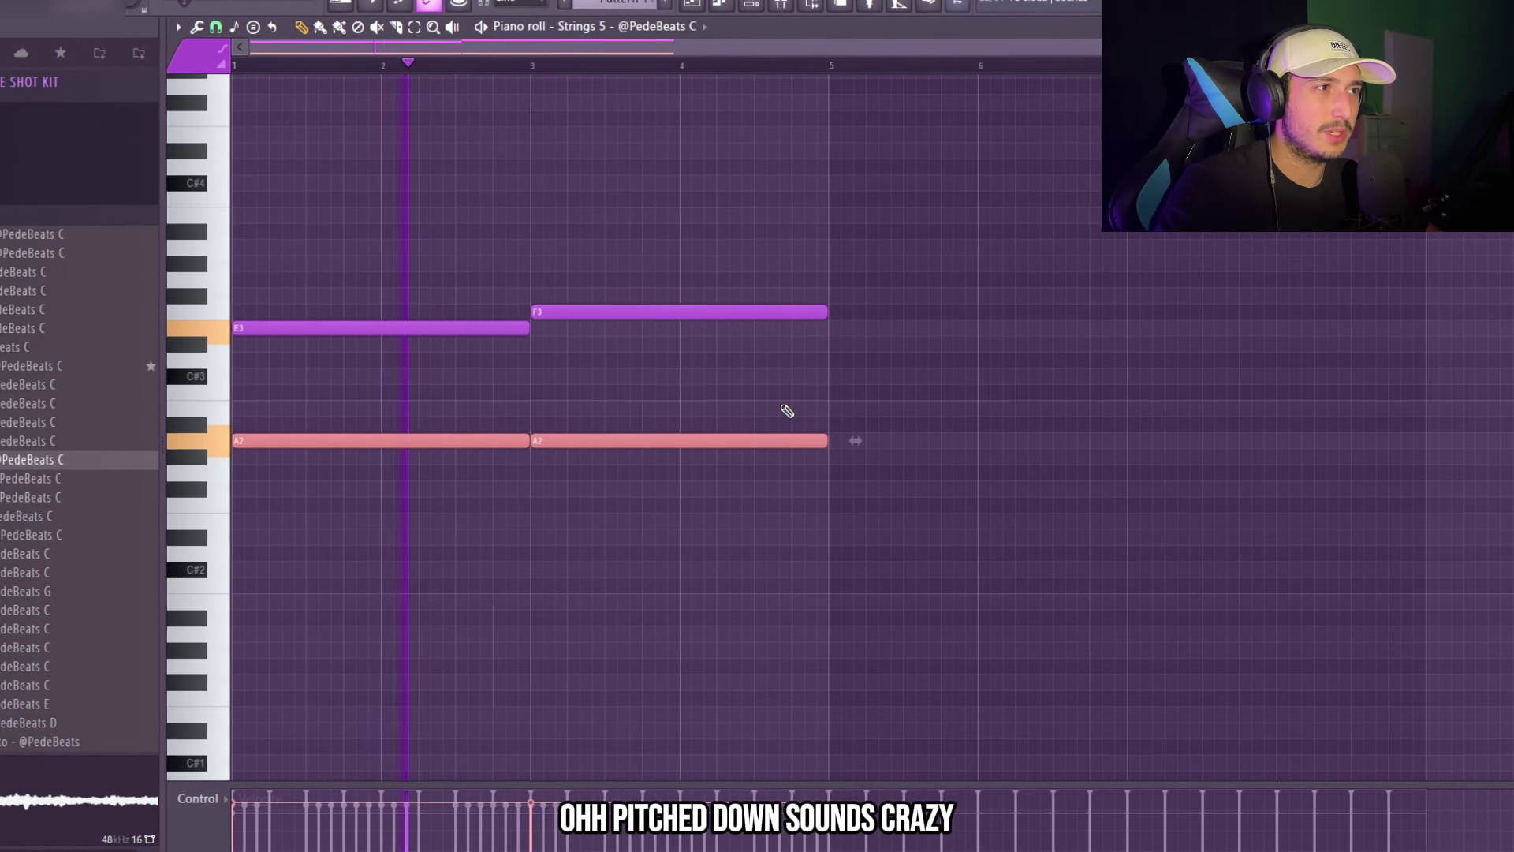
{"action": "key", "text": "ctrl+Up"}
{"action": "left_click_drag", "start_coordinate": [1135, 439], "coordinate": [309, 218]}
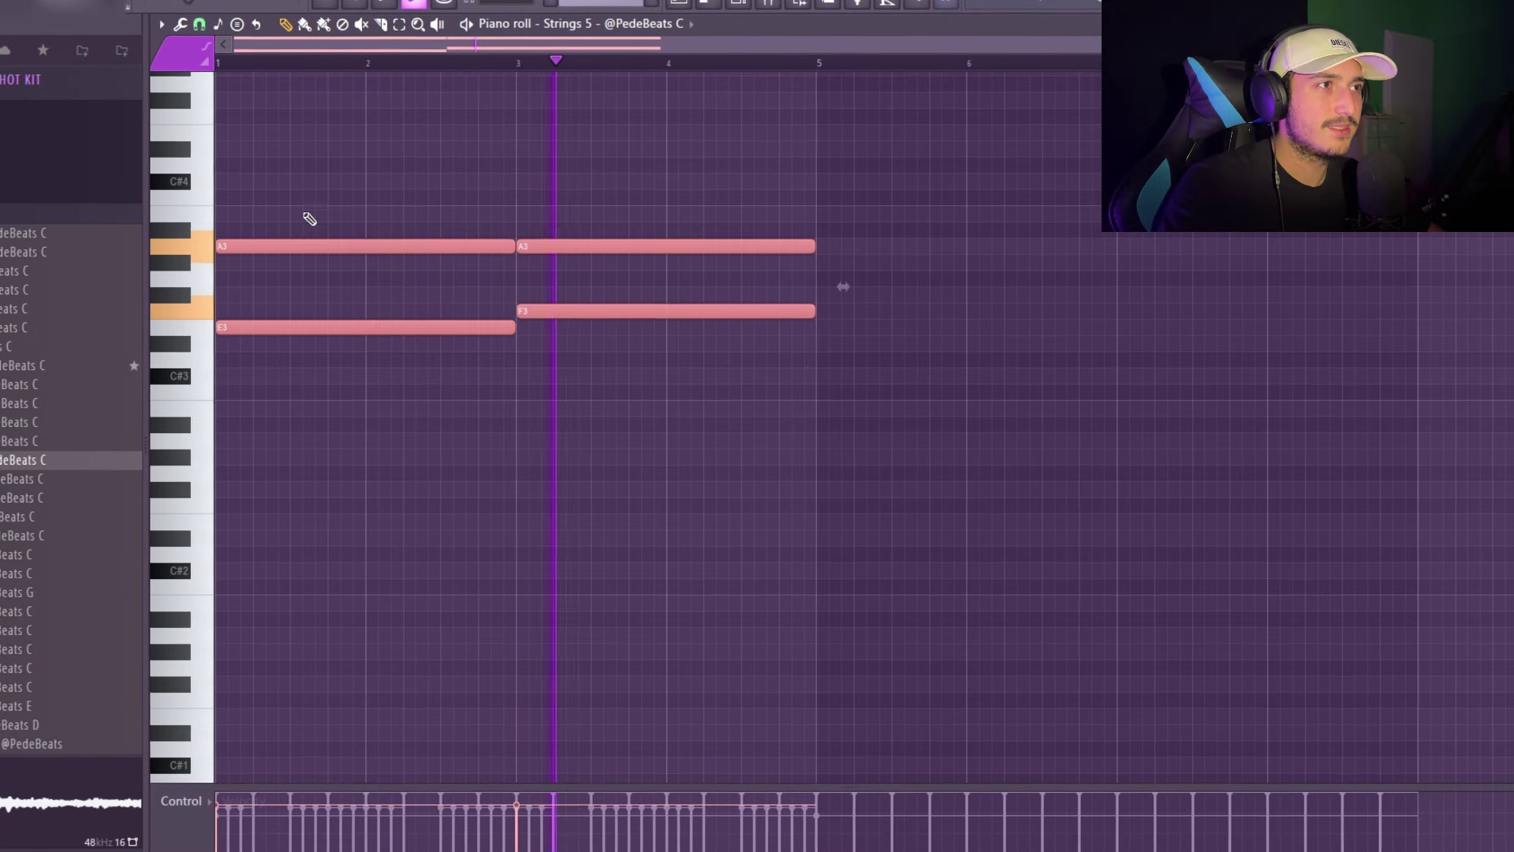
Step: Duplicate the four-bar strings progression to fill bars 5 to 8
{"action": "key", "text": "ctrl+b"}
{"action": "scroll", "coordinate": [1342, 423], "scroll_direction": "up", "scroll_amount": 3}
{"action": "left_click_drag", "start_coordinate": [203, 203], "coordinate": [1211, 497]}
{"action": "left_click_drag", "start_coordinate": [1179, 447], "coordinate": [382, 308]}
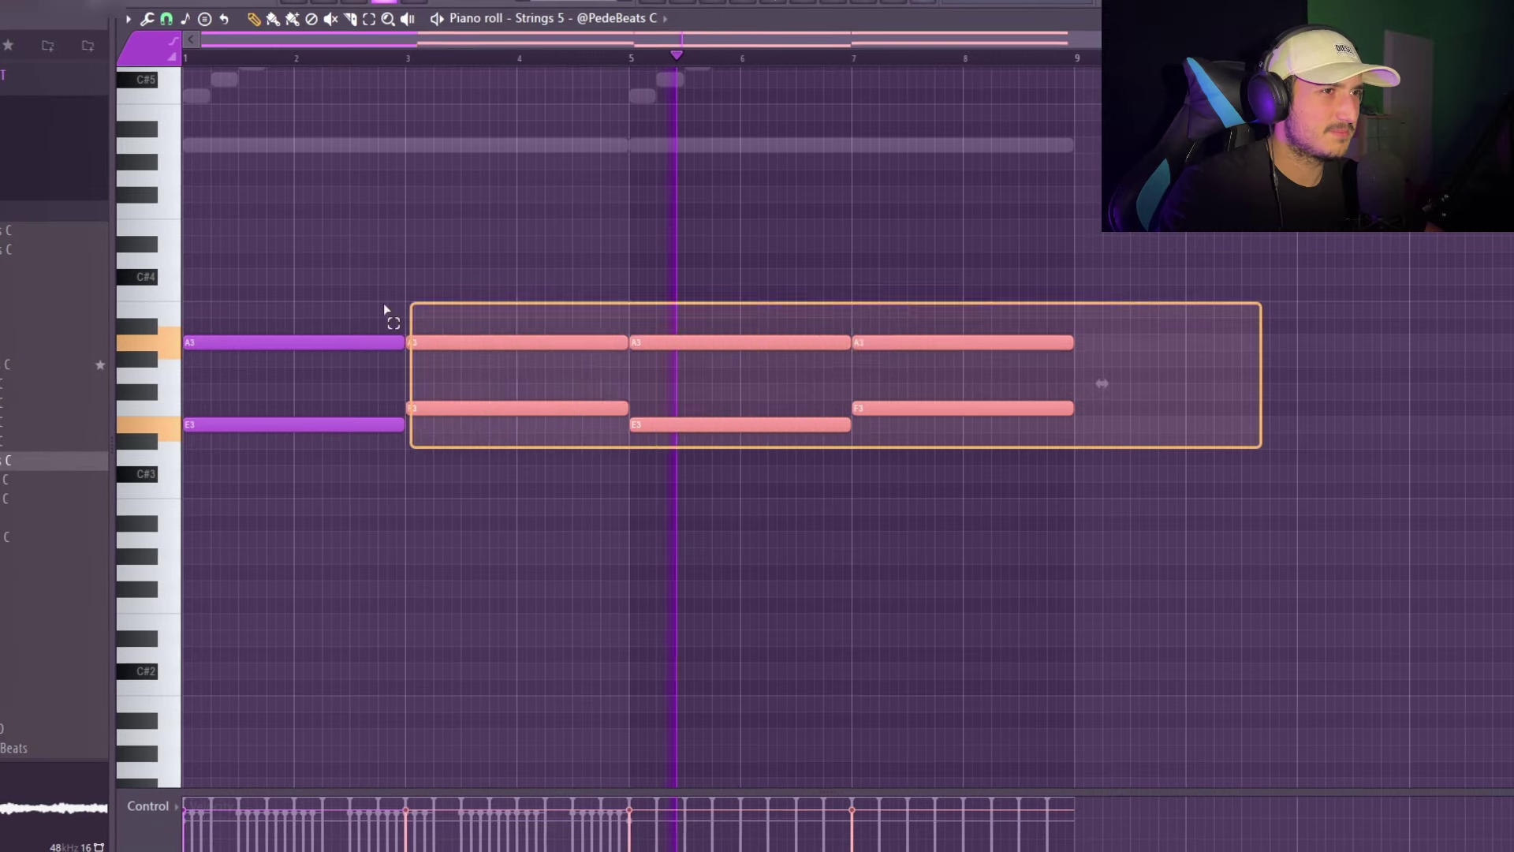
{"action": "left_click", "coordinate": [929, 257]}
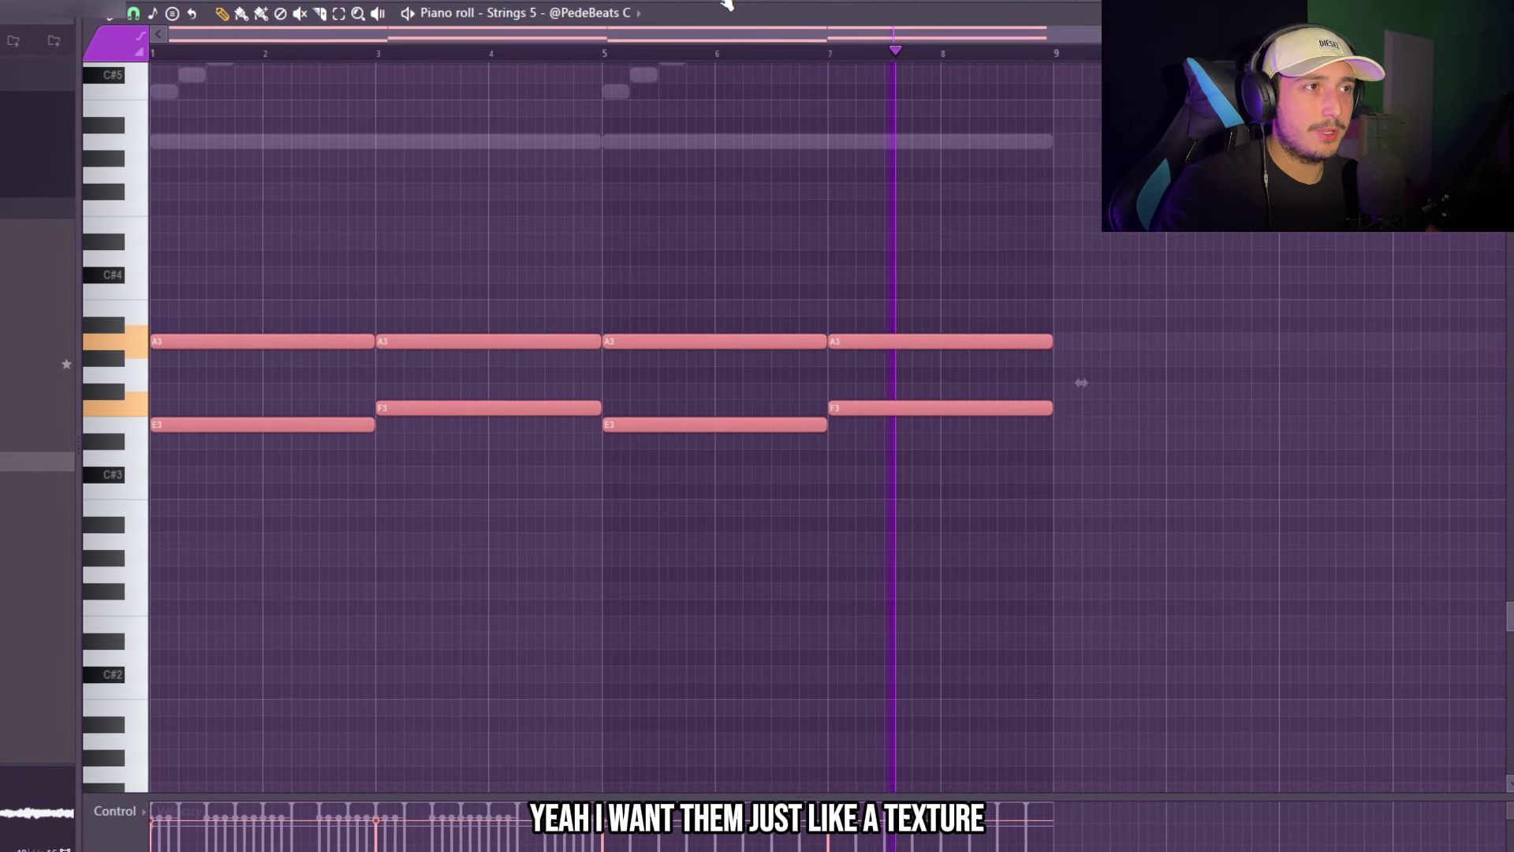
{"action": "key", "text": "F6"}
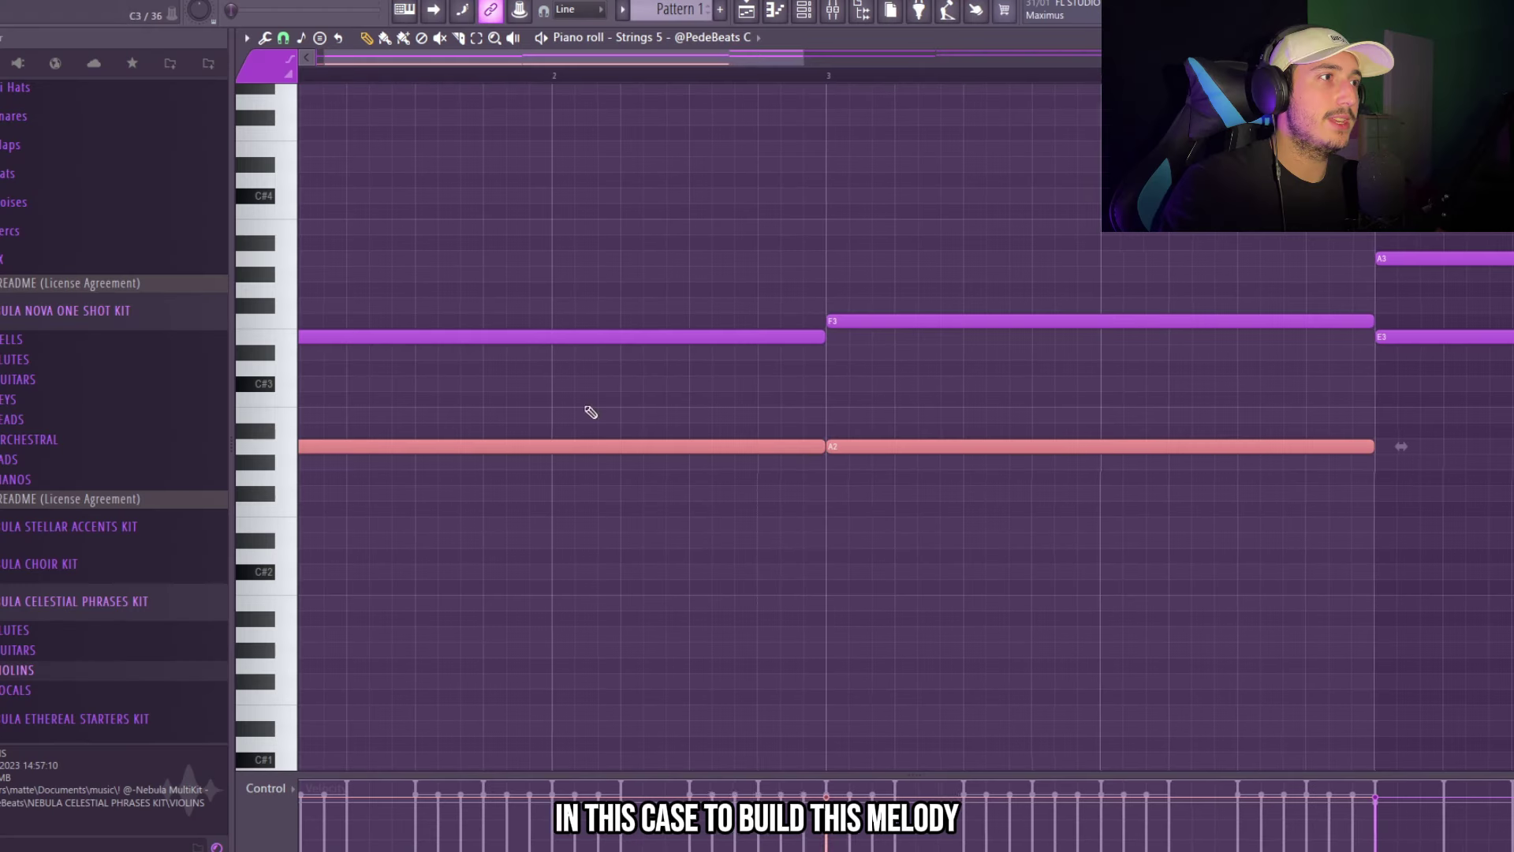
Step: Raise the A2 strings notes in the first four bars one octave to A3
{"action": "left_click", "coordinate": [819, 337]}
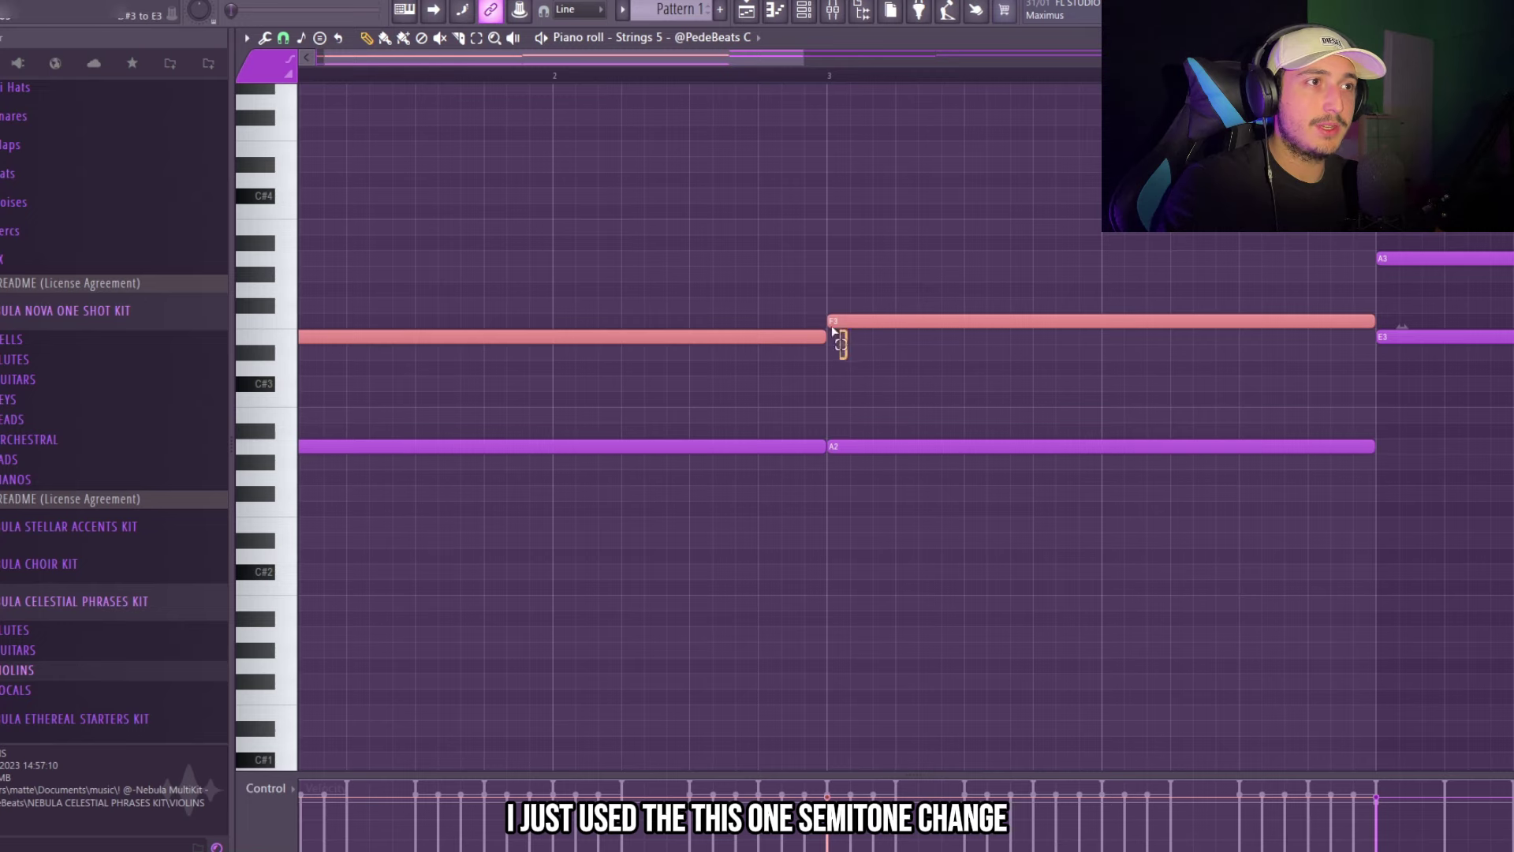
{"action": "scroll", "coordinate": [808, 317], "scroll_direction": "down", "scroll_amount": 3}
{"action": "left_click", "coordinate": [474, 446]}
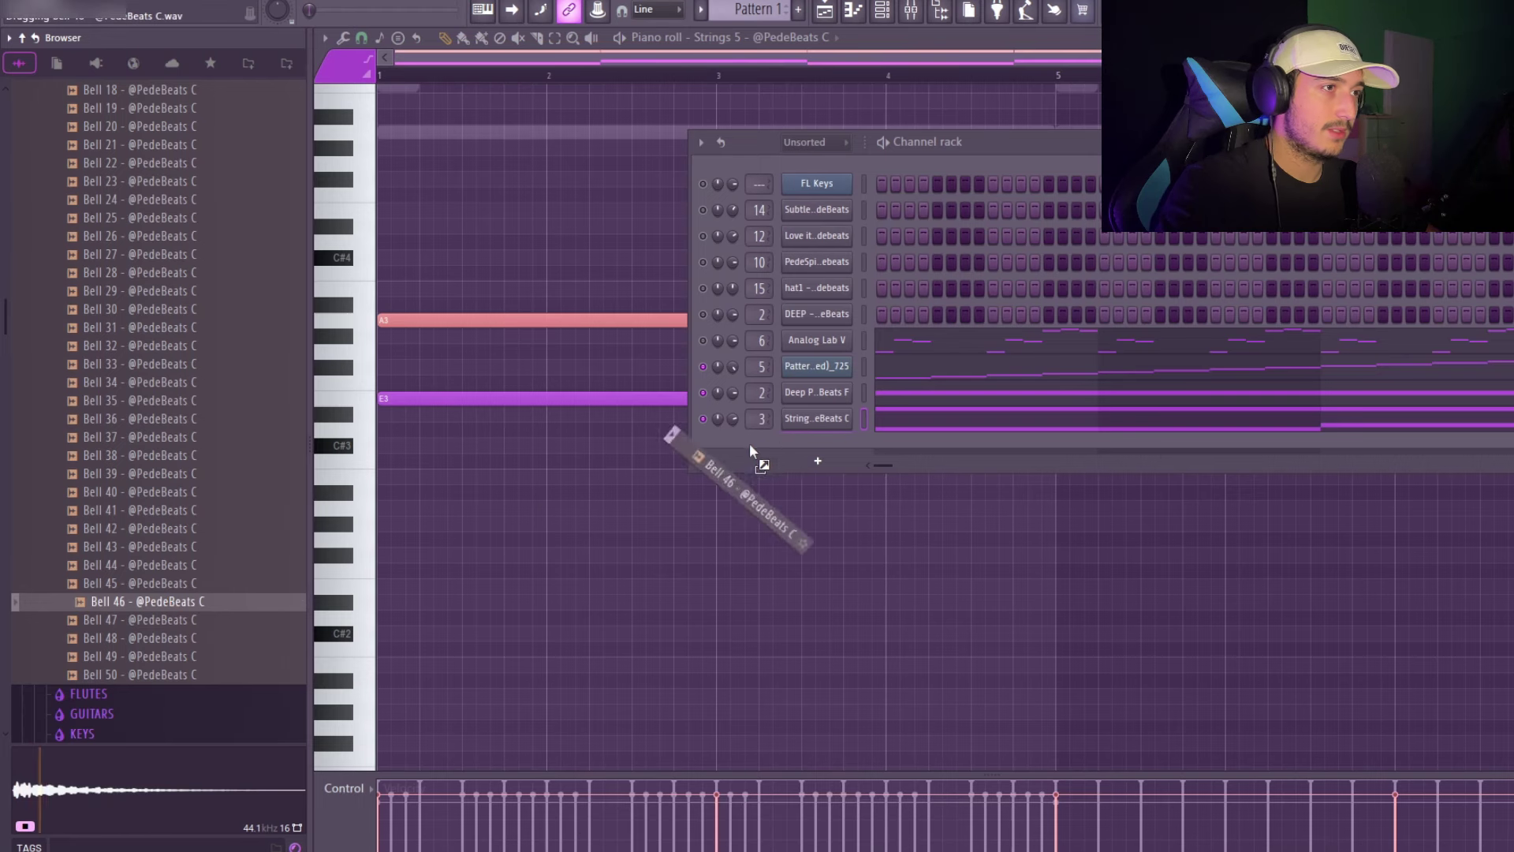
Step: Load the Bell 46 one-shot as a new channel and write a two-bar E3, a half-bar A3 ending bar 2, and a two-bar F3
{"action": "left_click_drag", "start_coordinate": [749, 443], "coordinate": [751, 446]}
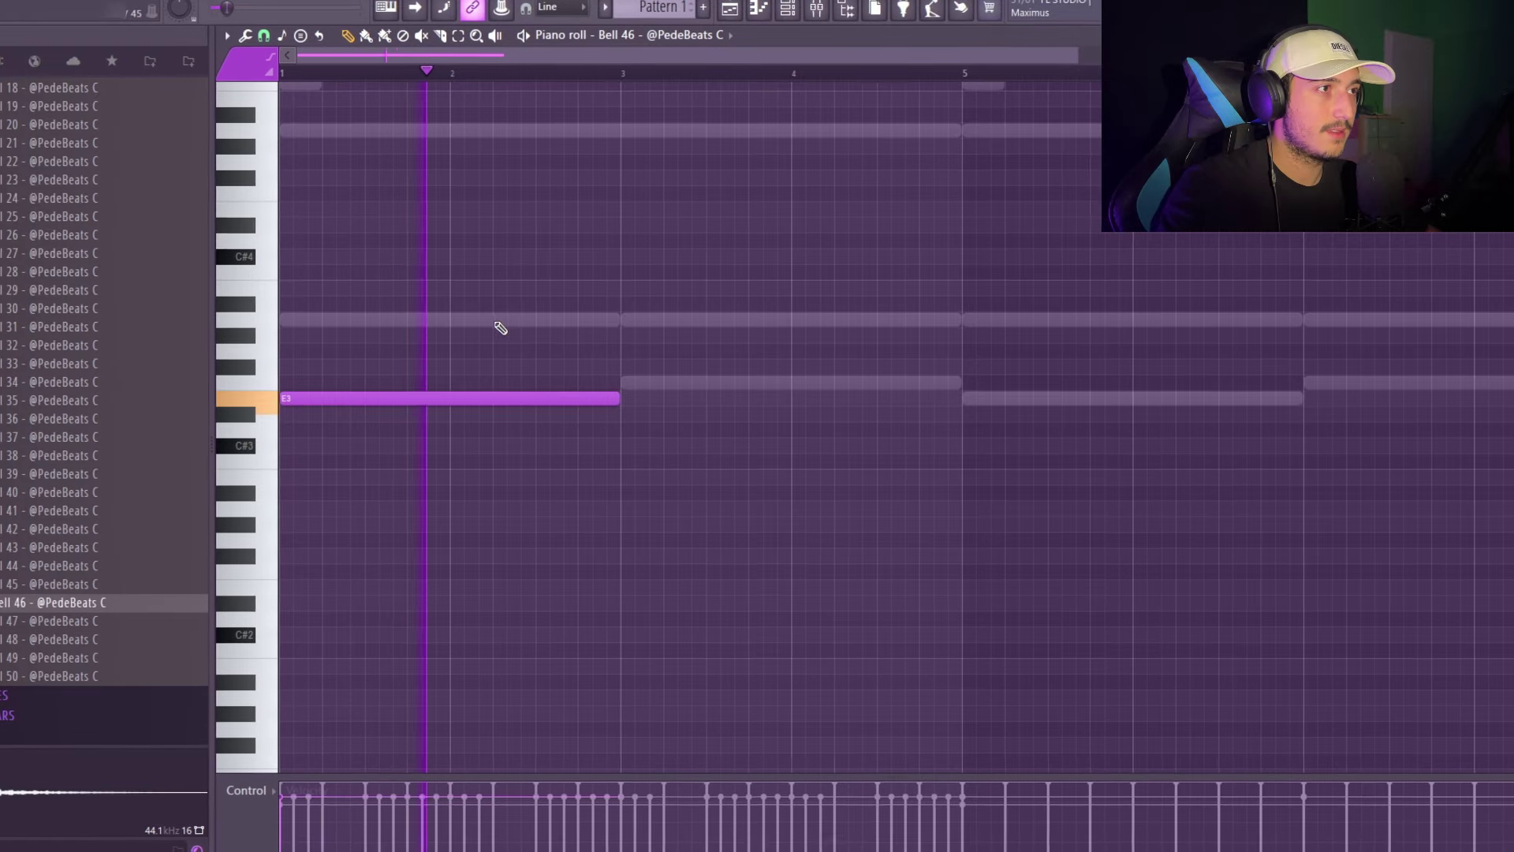
{"action": "left_click", "coordinate": [542, 322]}
{"action": "left_click_drag", "start_coordinate": [881, 322], "coordinate": [605, 349]}
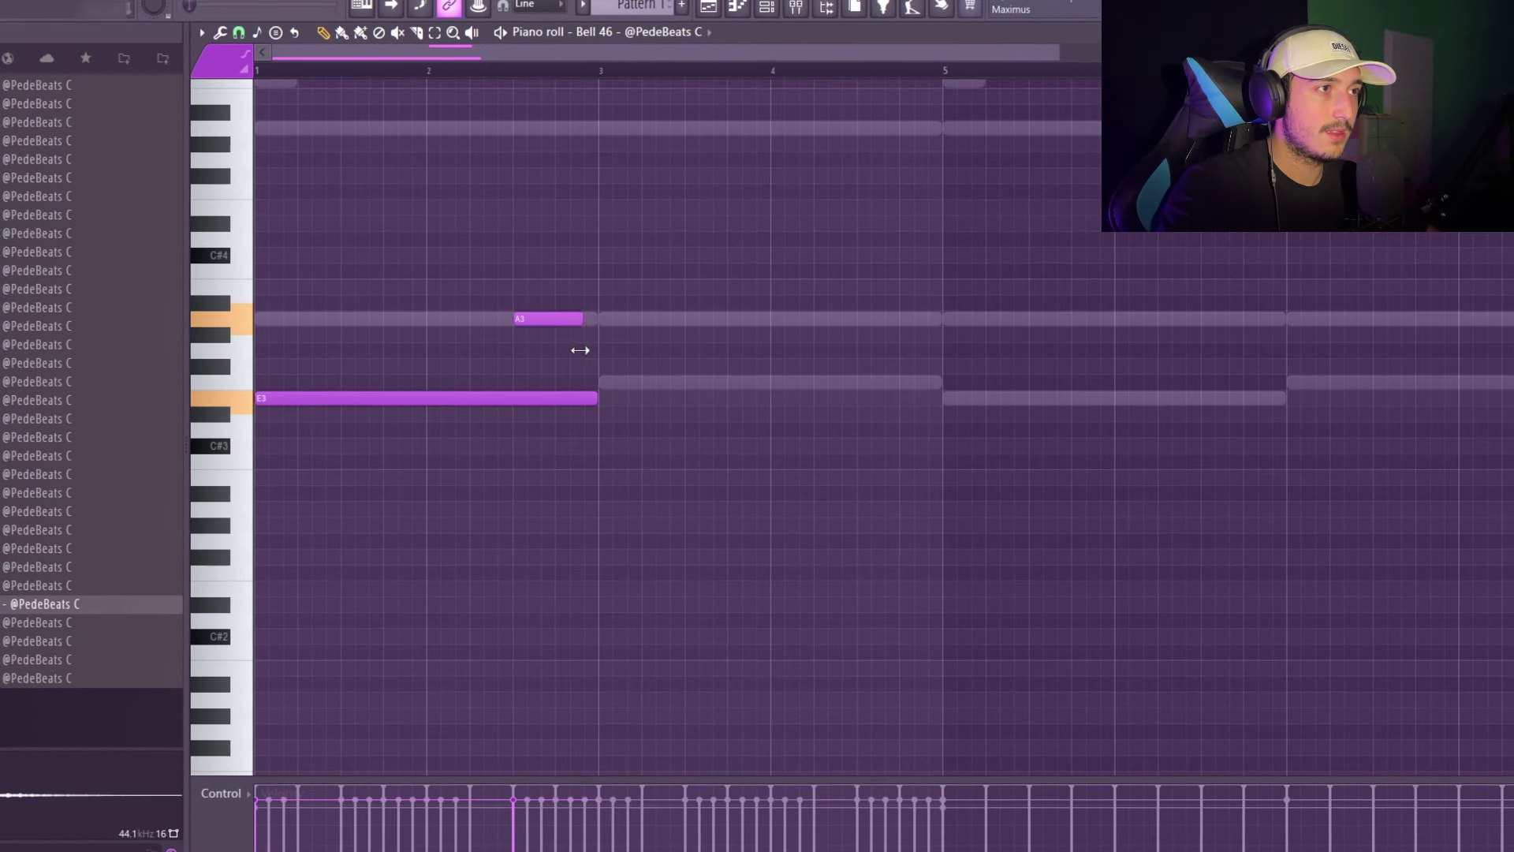
{"action": "left_click_drag", "start_coordinate": [832, 383], "coordinate": [928, 389]}
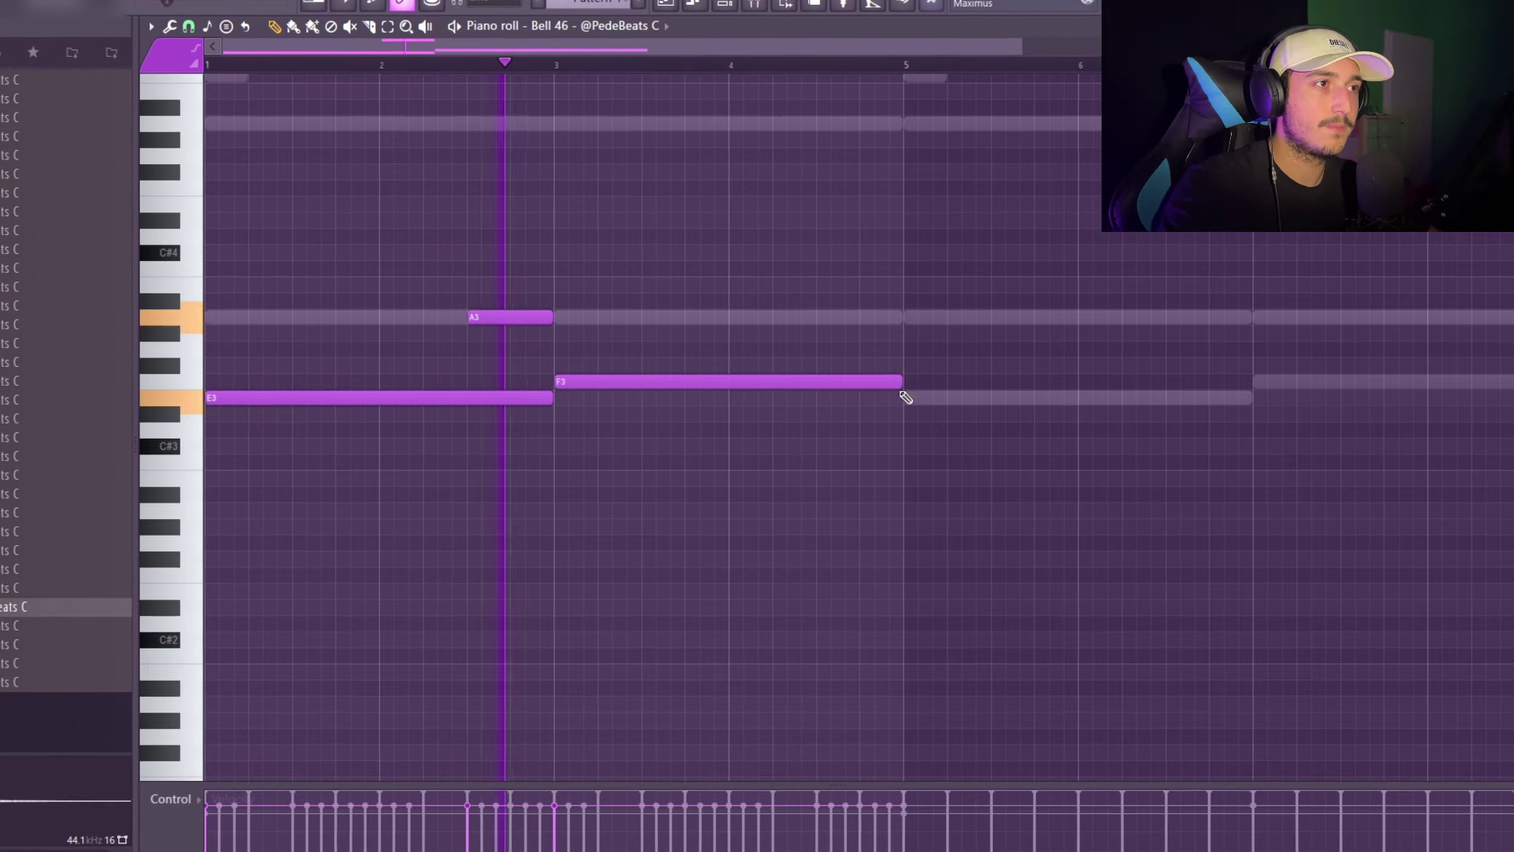
Step: Add a half-bar C4 bell note at the end of bar 4 and duplicate the four-bar bell melody into bars 5 to 8
{"action": "left_click", "coordinate": [828, 284]}
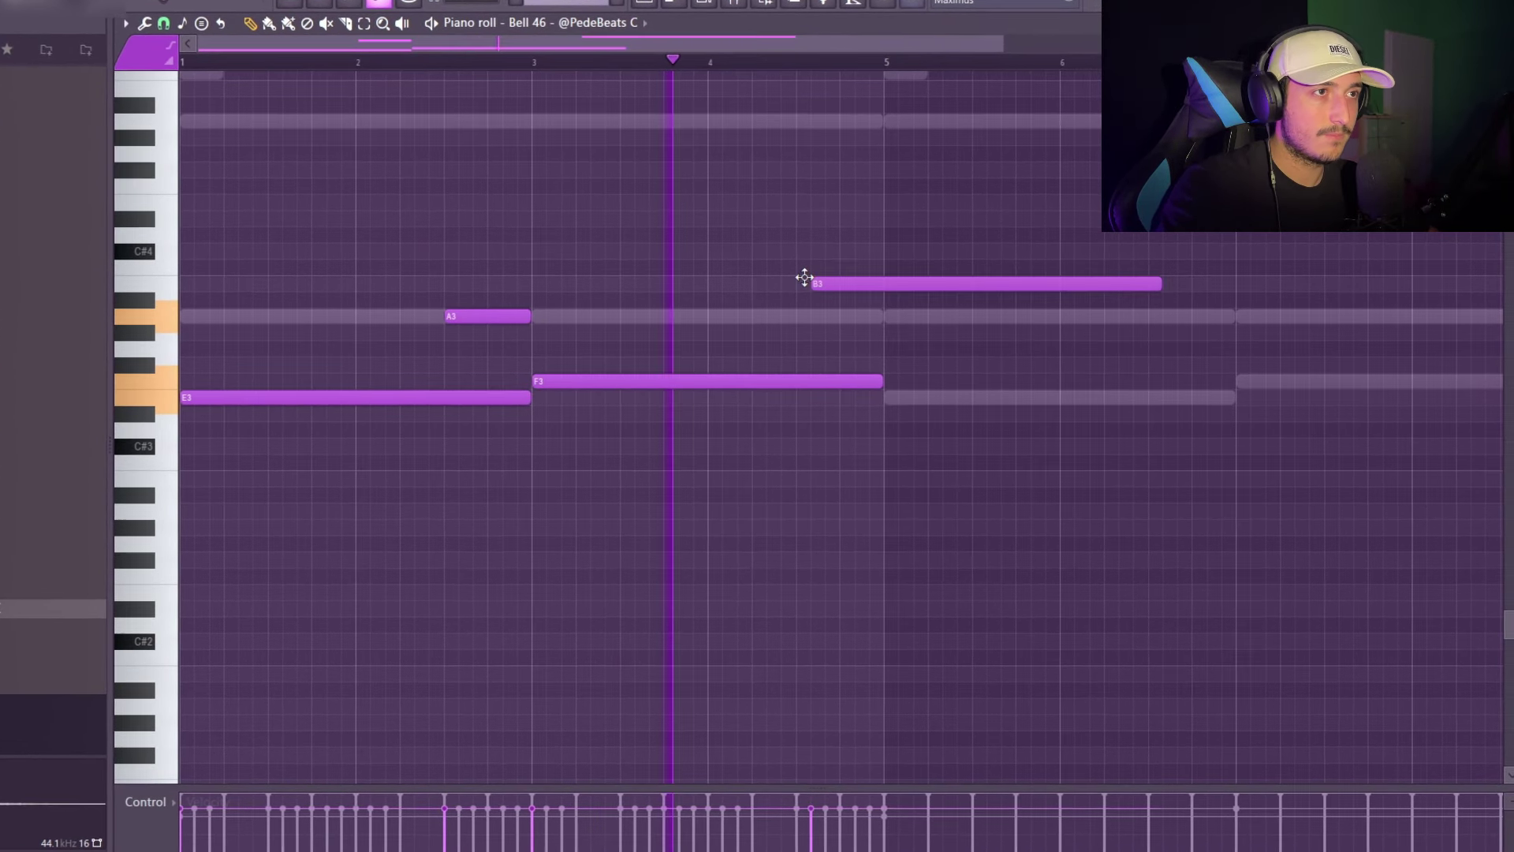
{"action": "left_click", "coordinate": [1013, 298]}
{"action": "right_click", "coordinate": [988, 299]}
{"action": "right_click", "coordinate": [828, 284]}
{"action": "left_click", "coordinate": [828, 267]}
{"action": "key", "text": "ctrl+a"}
{"action": "key", "text": "ctrl+b"}
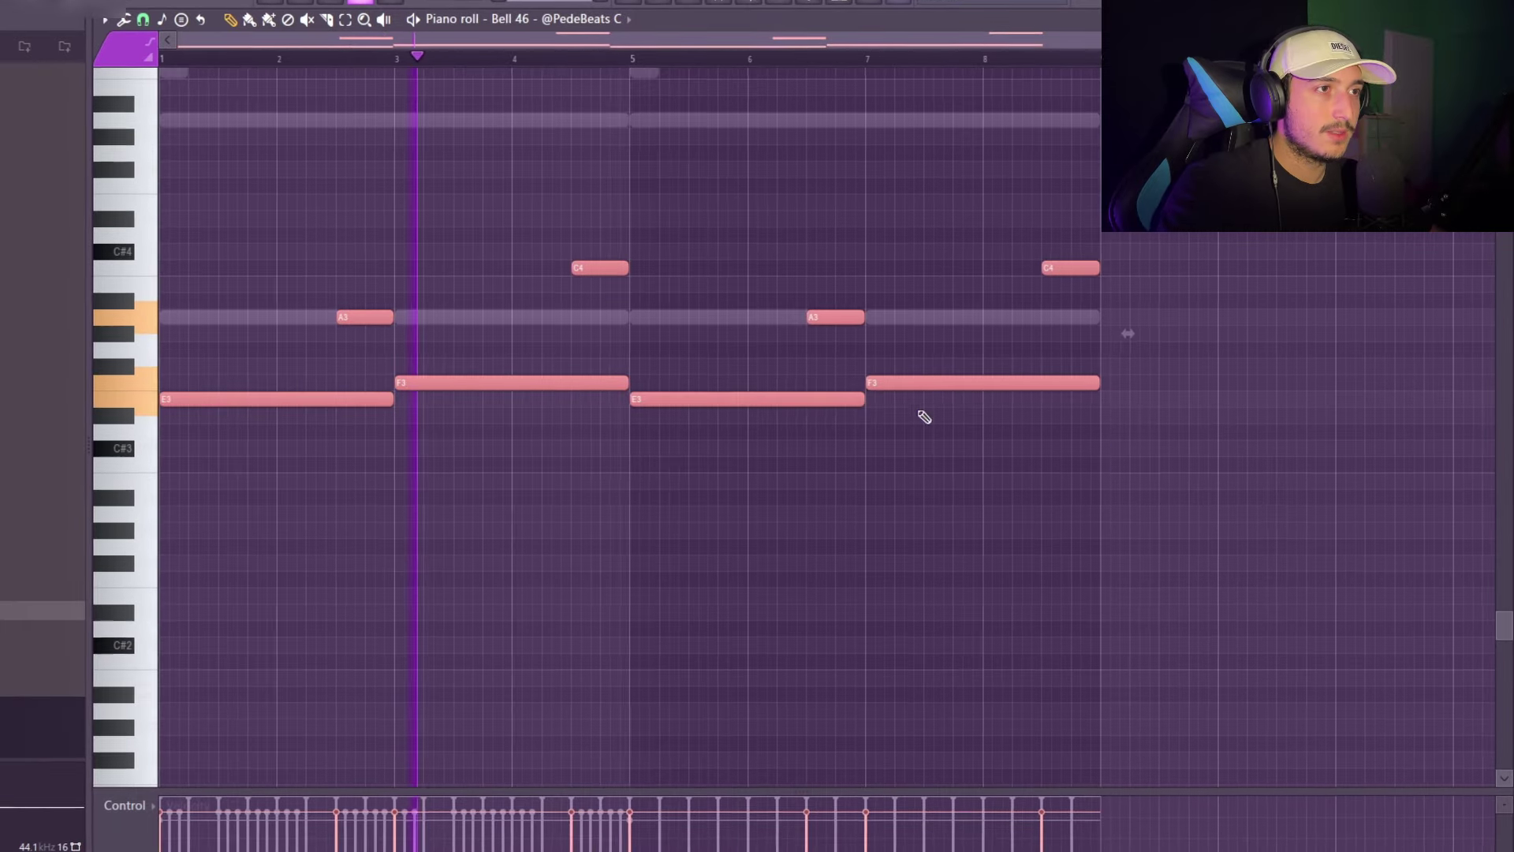
{"action": "scroll", "coordinate": [642, 408], "scroll_direction": "up", "scroll_amount": 3}
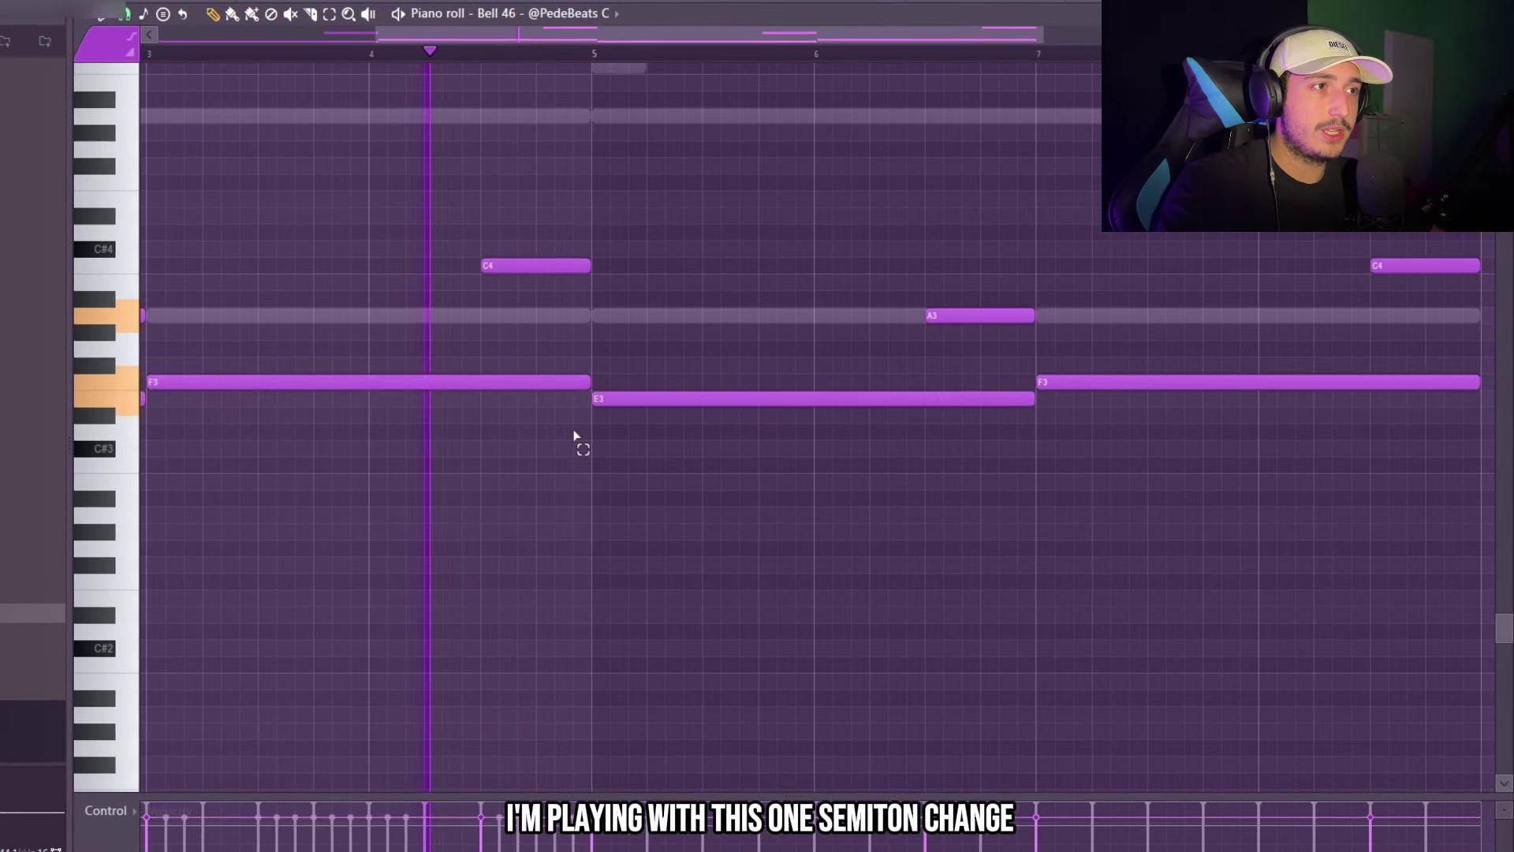
{"action": "scroll", "coordinate": [604, 371], "scroll_direction": "down", "scroll_amount": 3}
{"action": "left_click_drag", "start_coordinate": [128, 186], "coordinate": [1152, 433]}
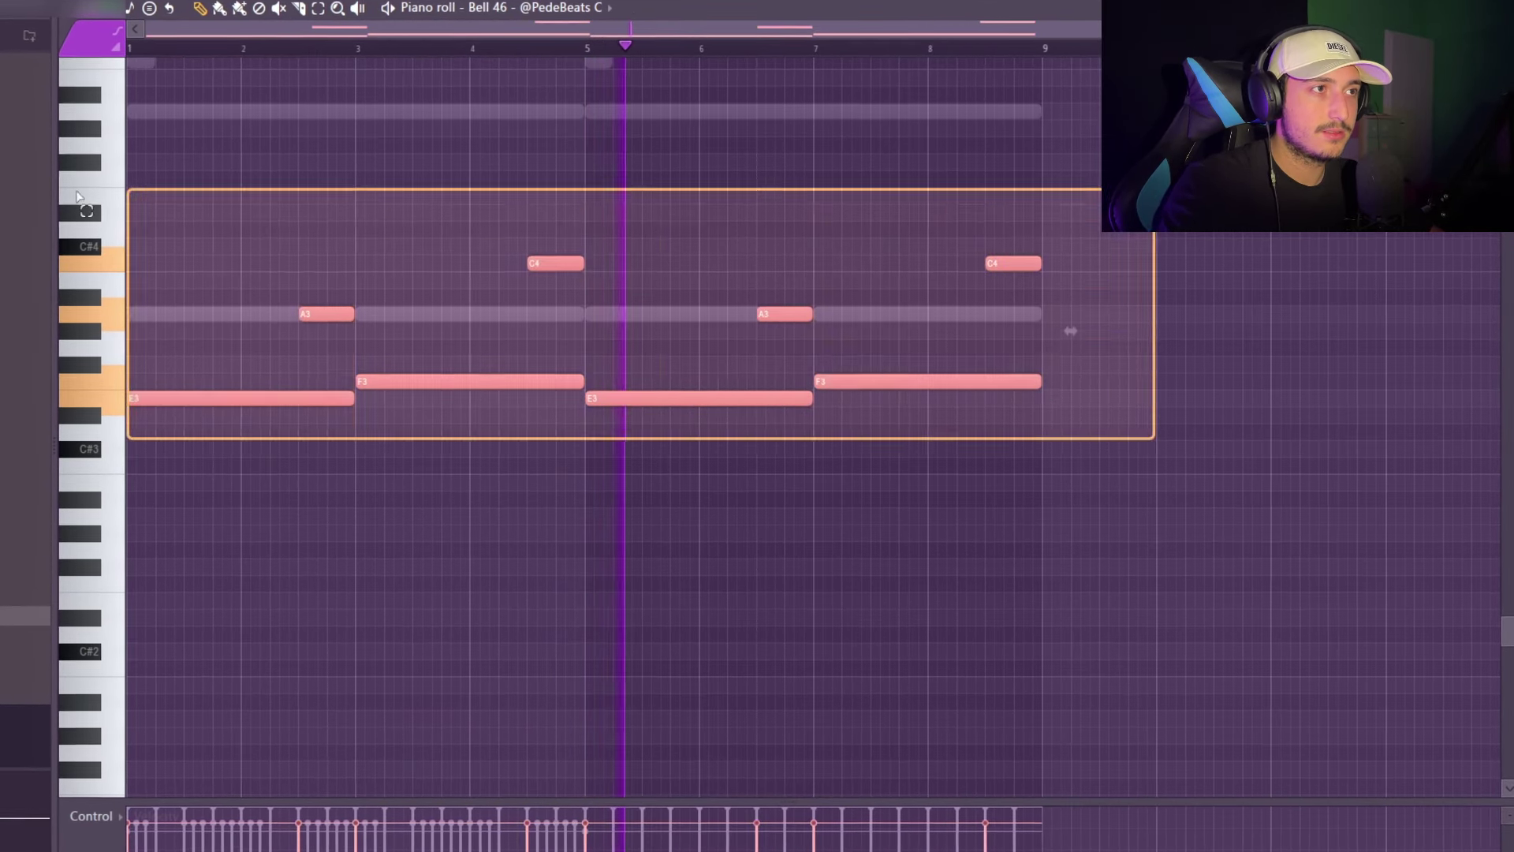
{"action": "left_click", "coordinate": [852, 311]}
{"action": "left_click_drag", "start_coordinate": [1322, 352], "coordinate": [122, 149]}
{"action": "left_click_drag", "start_coordinate": [1199, 453], "coordinate": [372, 200]}
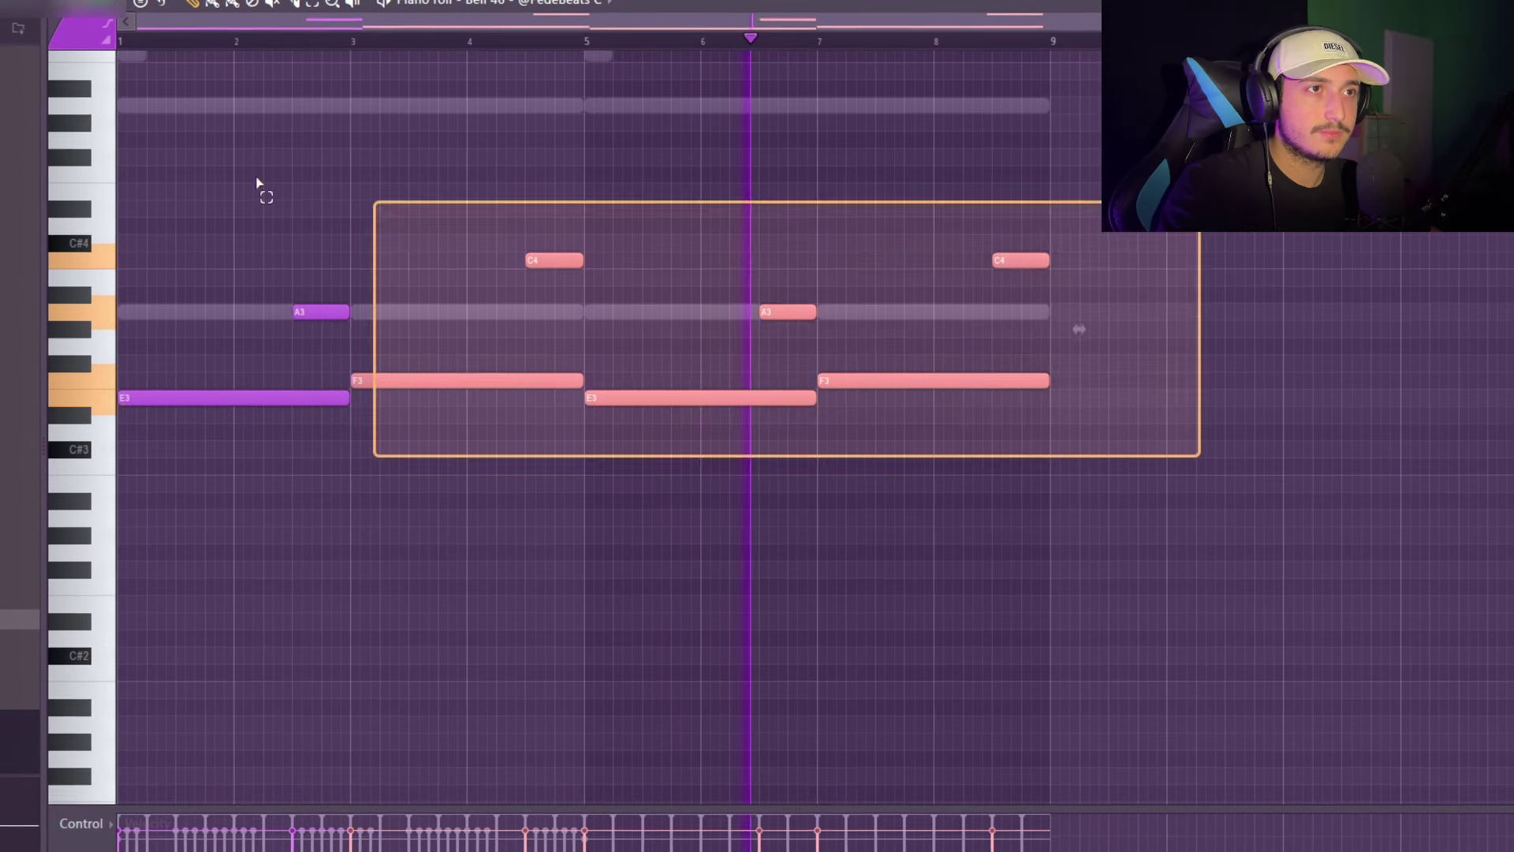
{"action": "left_click_drag", "start_coordinate": [1237, 507], "coordinate": [1001, 423]}
{"action": "key", "text": "ctrl+a"}
Step: Lower the final C4 bell note at the end of bar 8 to D3
{"action": "scroll", "coordinate": [1154, 356], "scroll_direction": "up", "scroll_amount": 2}
{"action": "left_click", "coordinate": [1154, 356]}
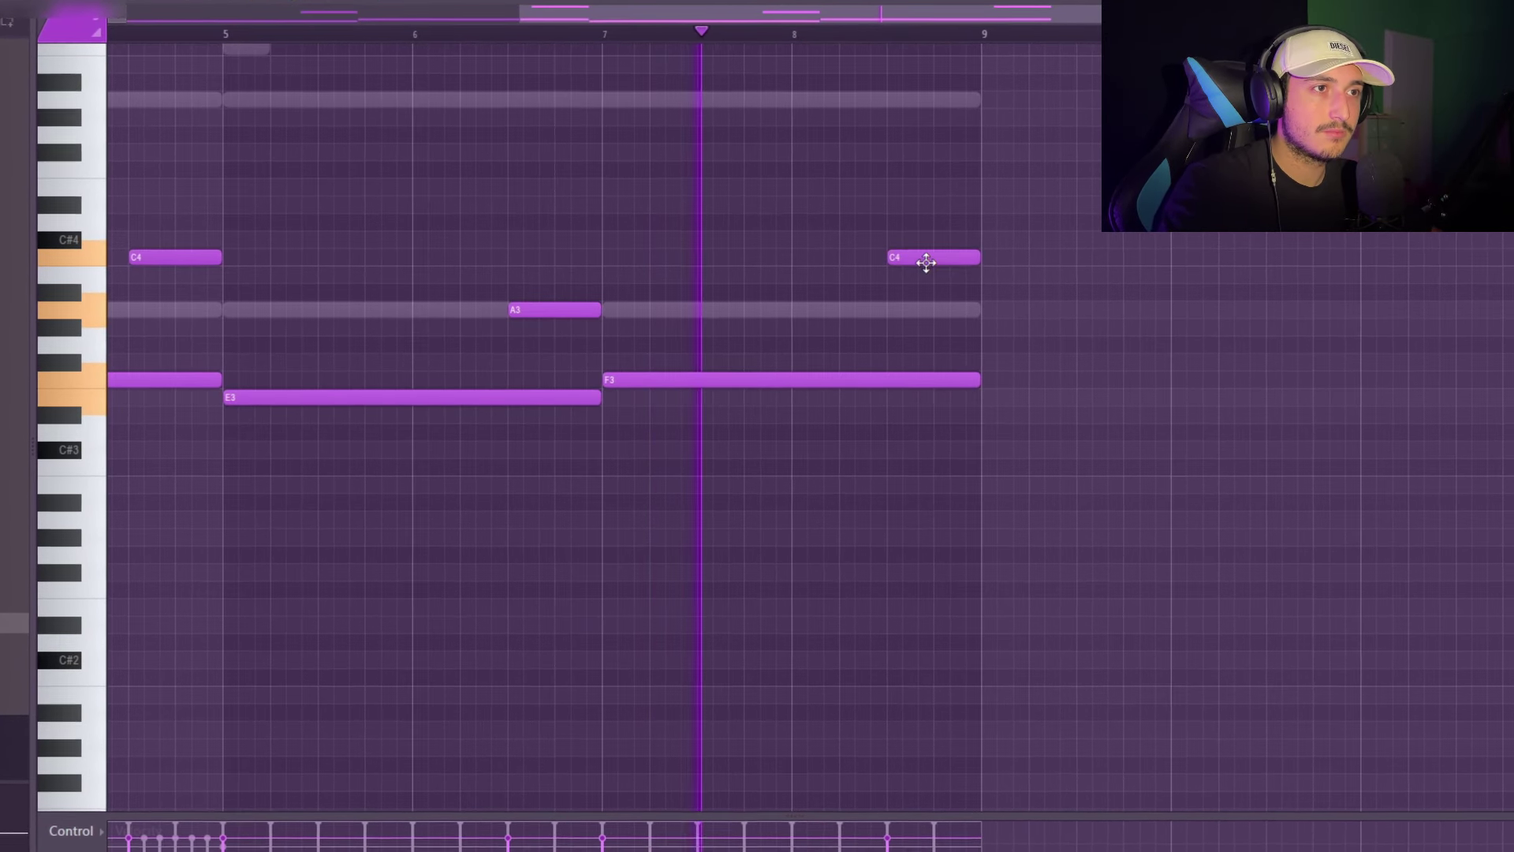
{"action": "left_click_drag", "start_coordinate": [918, 265], "coordinate": [930, 440]}
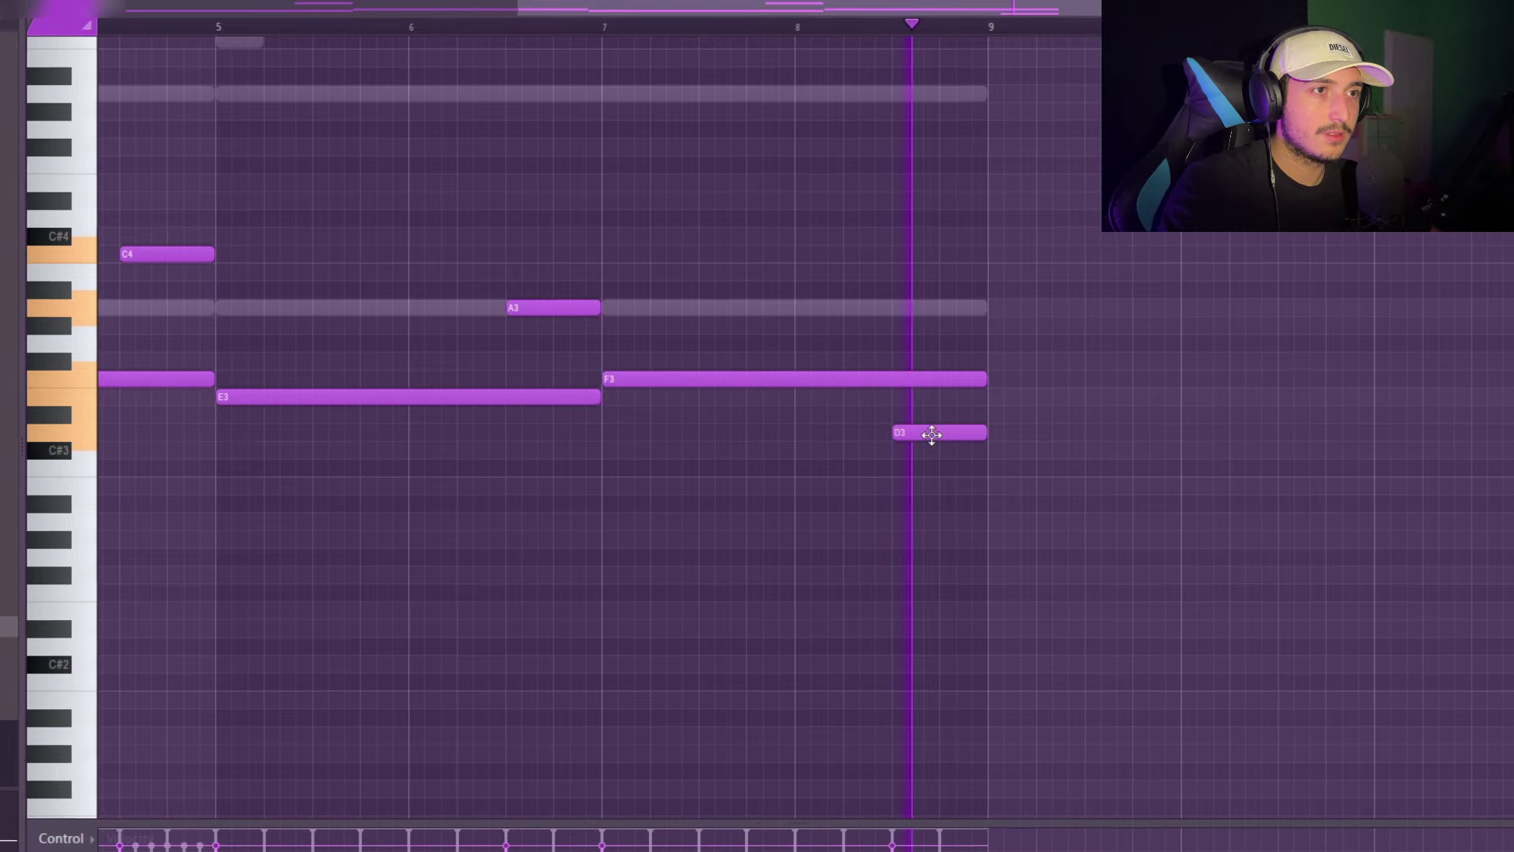
{"action": "scroll", "coordinate": [1220, 447], "scroll_direction": "down", "scroll_amount": 2}
{"action": "key", "text": "ctrl+a"}
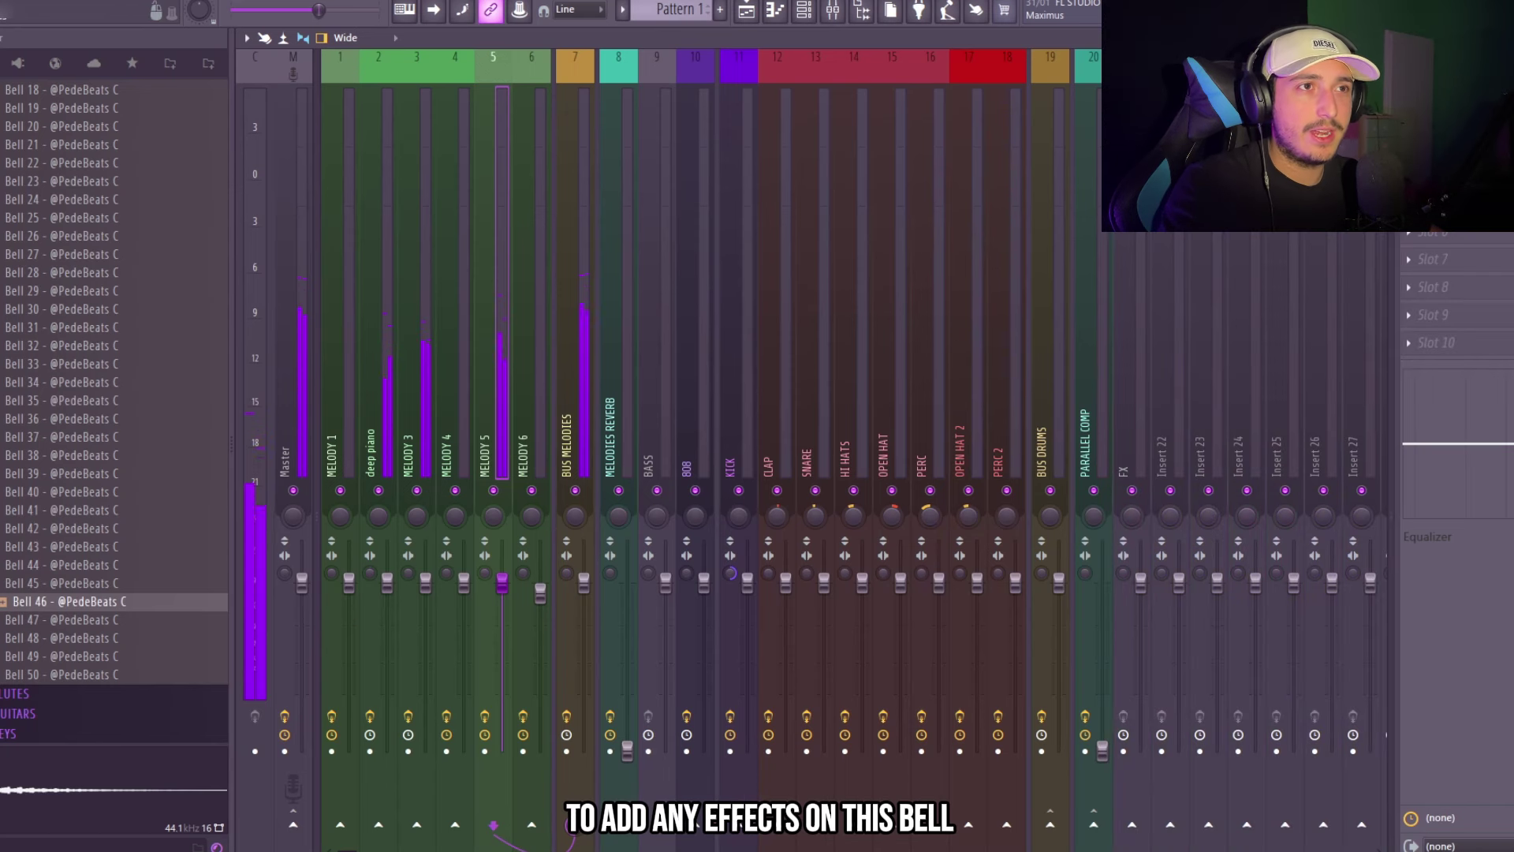
Step: Add Fruity Parametric EQ 2 to the MELODY 5 track, load the 20Hz + 18kHz cut preset and move its low cut to a higher frequency
{"action": "left_click", "coordinate": [1171, 663]}
{"action": "left_click", "coordinate": [875, 191]}
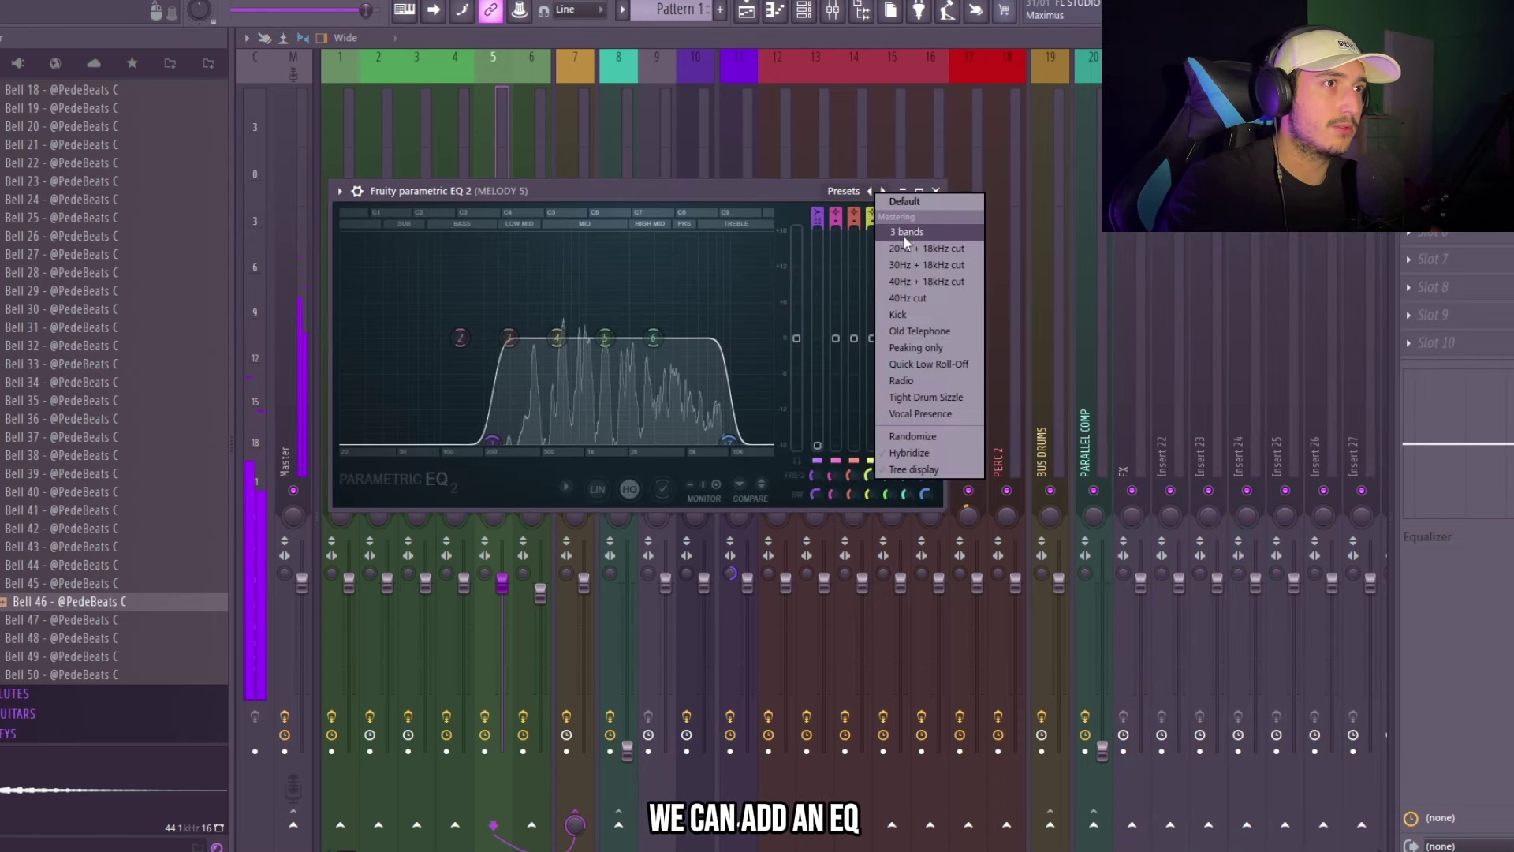
{"action": "left_click", "coordinate": [915, 249]}
{"action": "left_click_drag", "start_coordinate": [344, 339], "coordinate": [511, 339]}
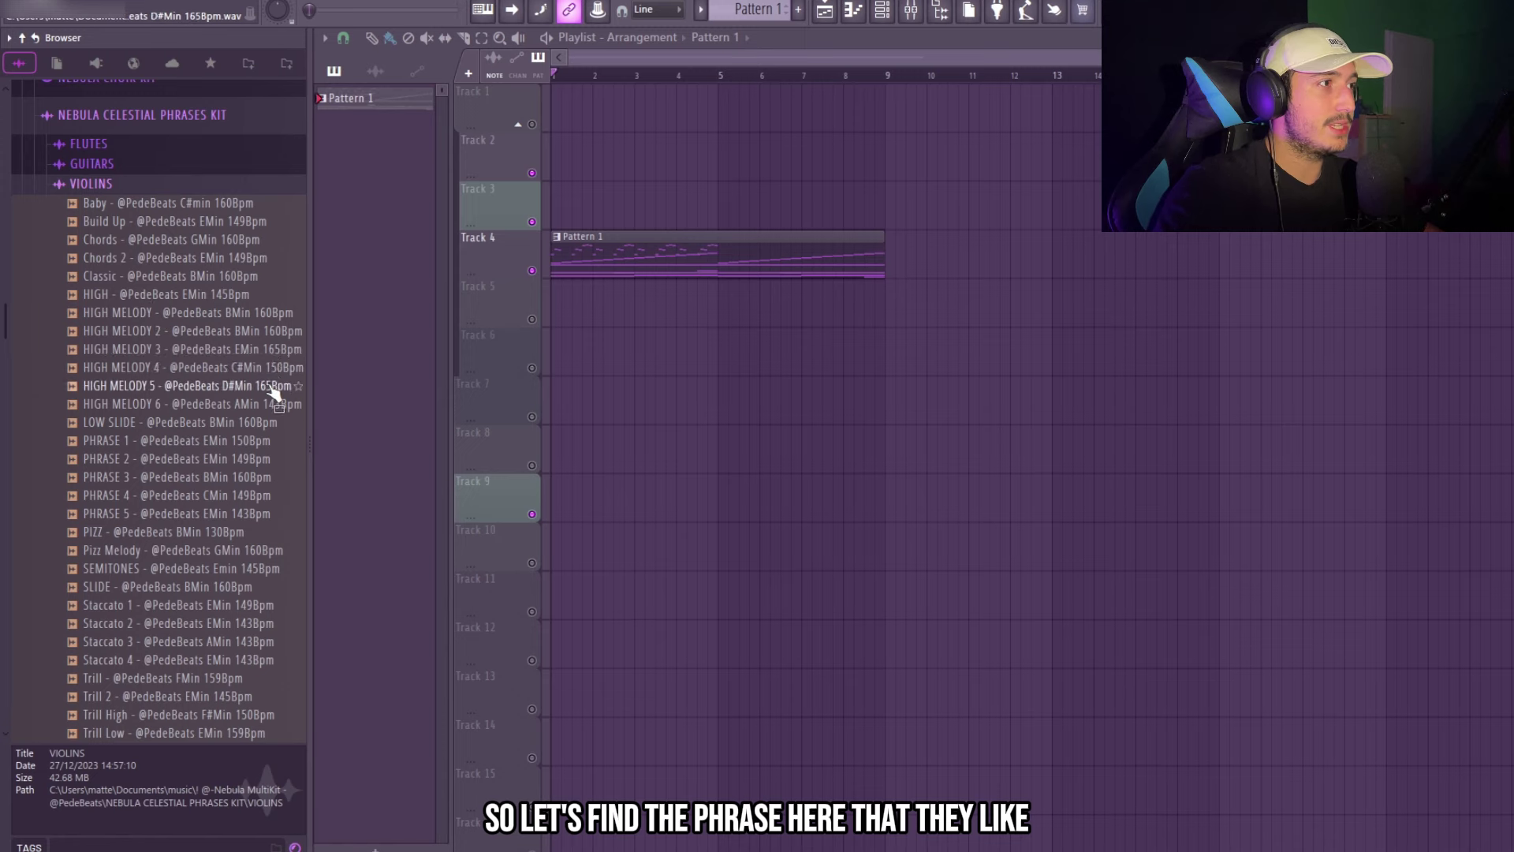
Step: Place the HIGH MELODY 6 violin phrase on Track 5 beneath Pattern 1 and fit the clip to eight bars
{"action": "left_click_drag", "start_coordinate": [285, 394], "coordinate": [907, 320]}
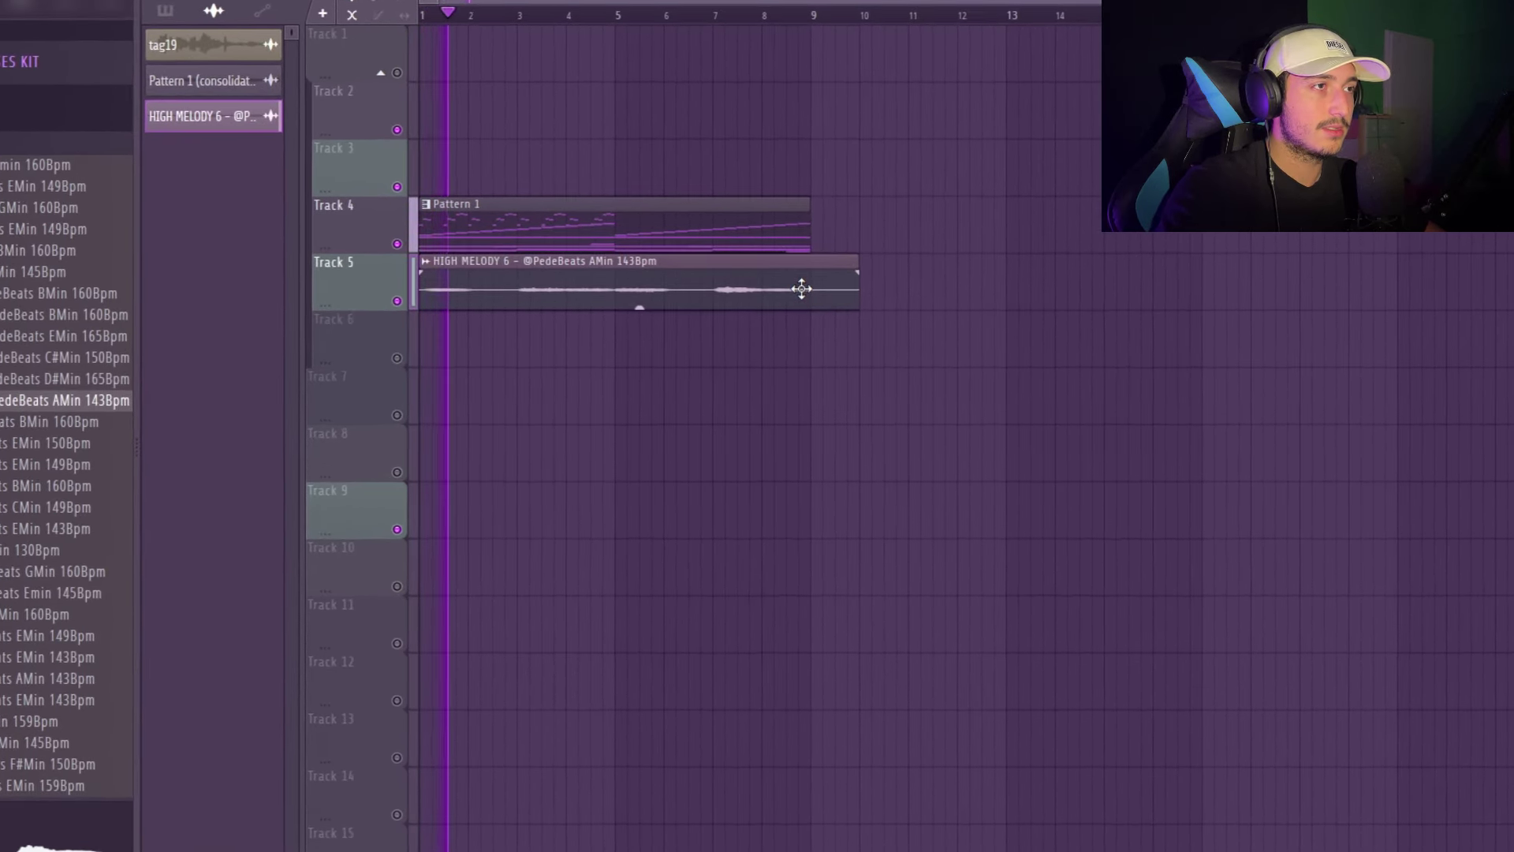
{"action": "double_click", "coordinate": [801, 289]}
{"action": "key", "text": "Escape"}
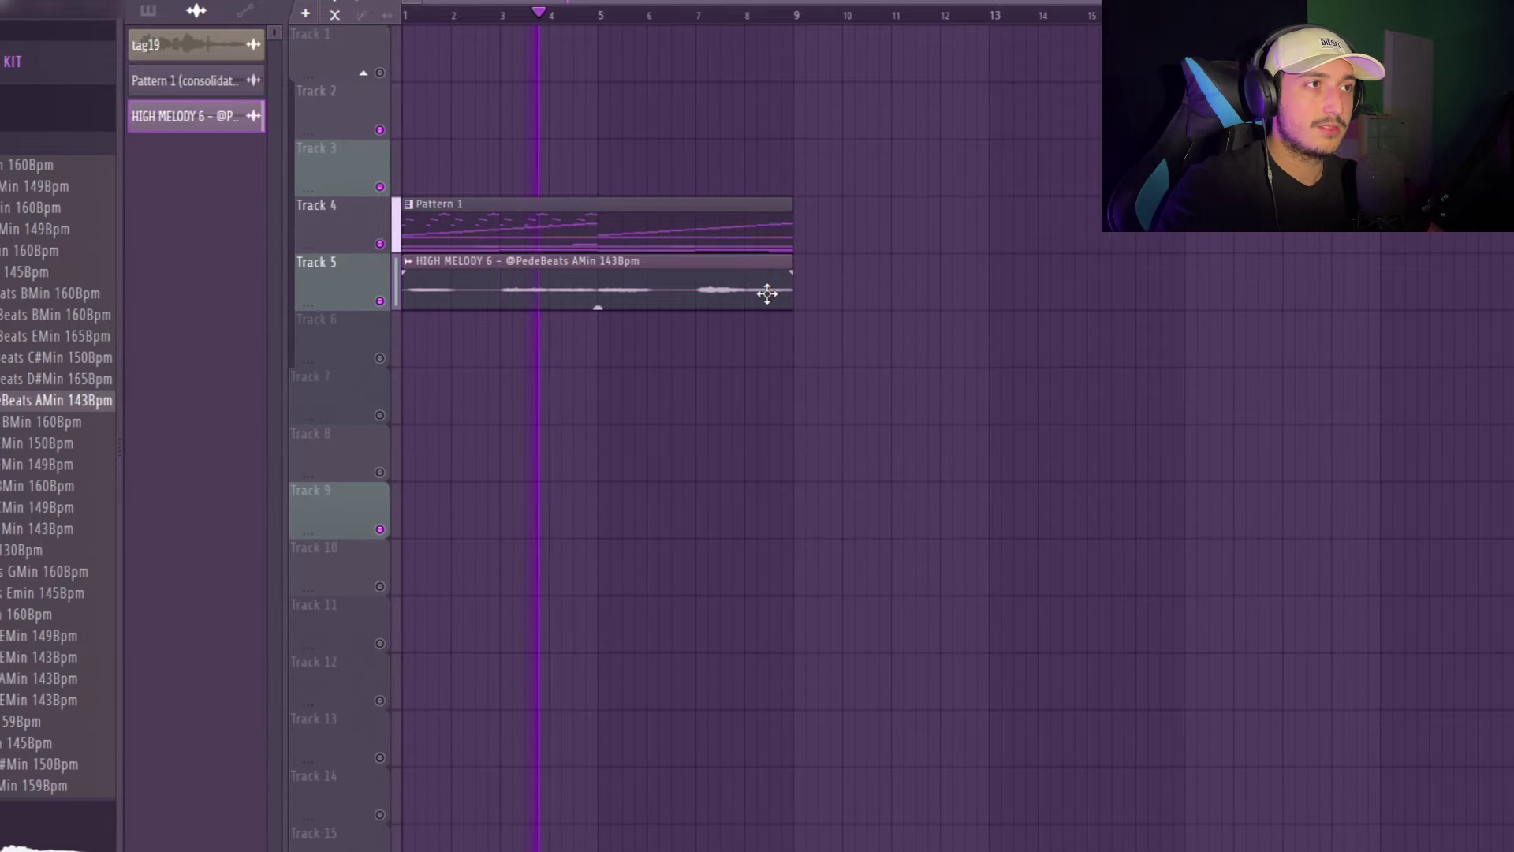
{"action": "double_click", "coordinate": [761, 293]}
{"action": "key", "text": "Escape"}
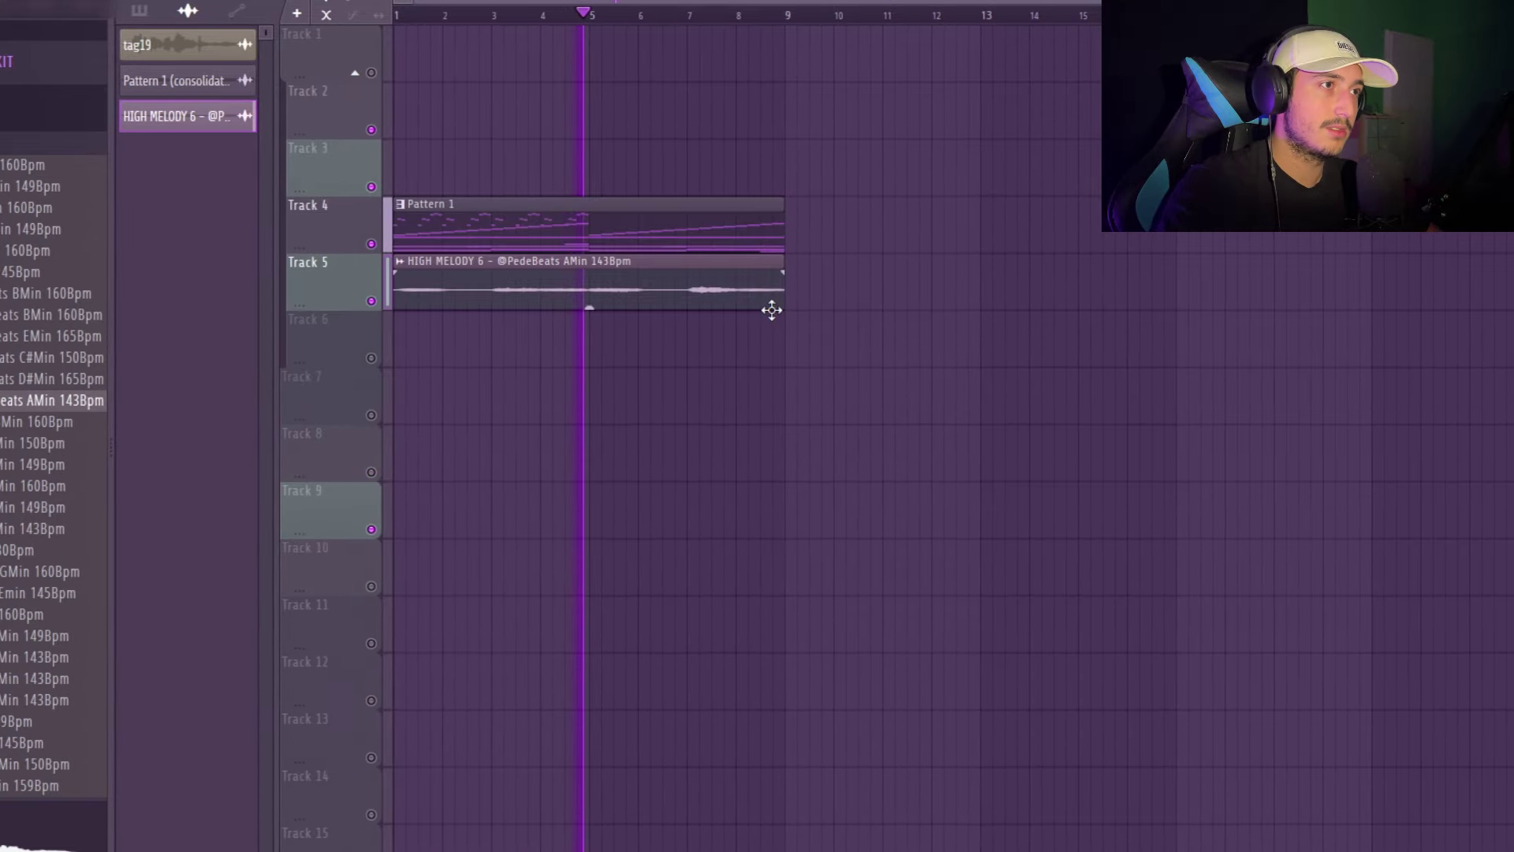
Step: Set the time-stretching mode of the HIGH MELODY 6 audio clip to Stretch
{"action": "double_click", "coordinate": [714, 296]}
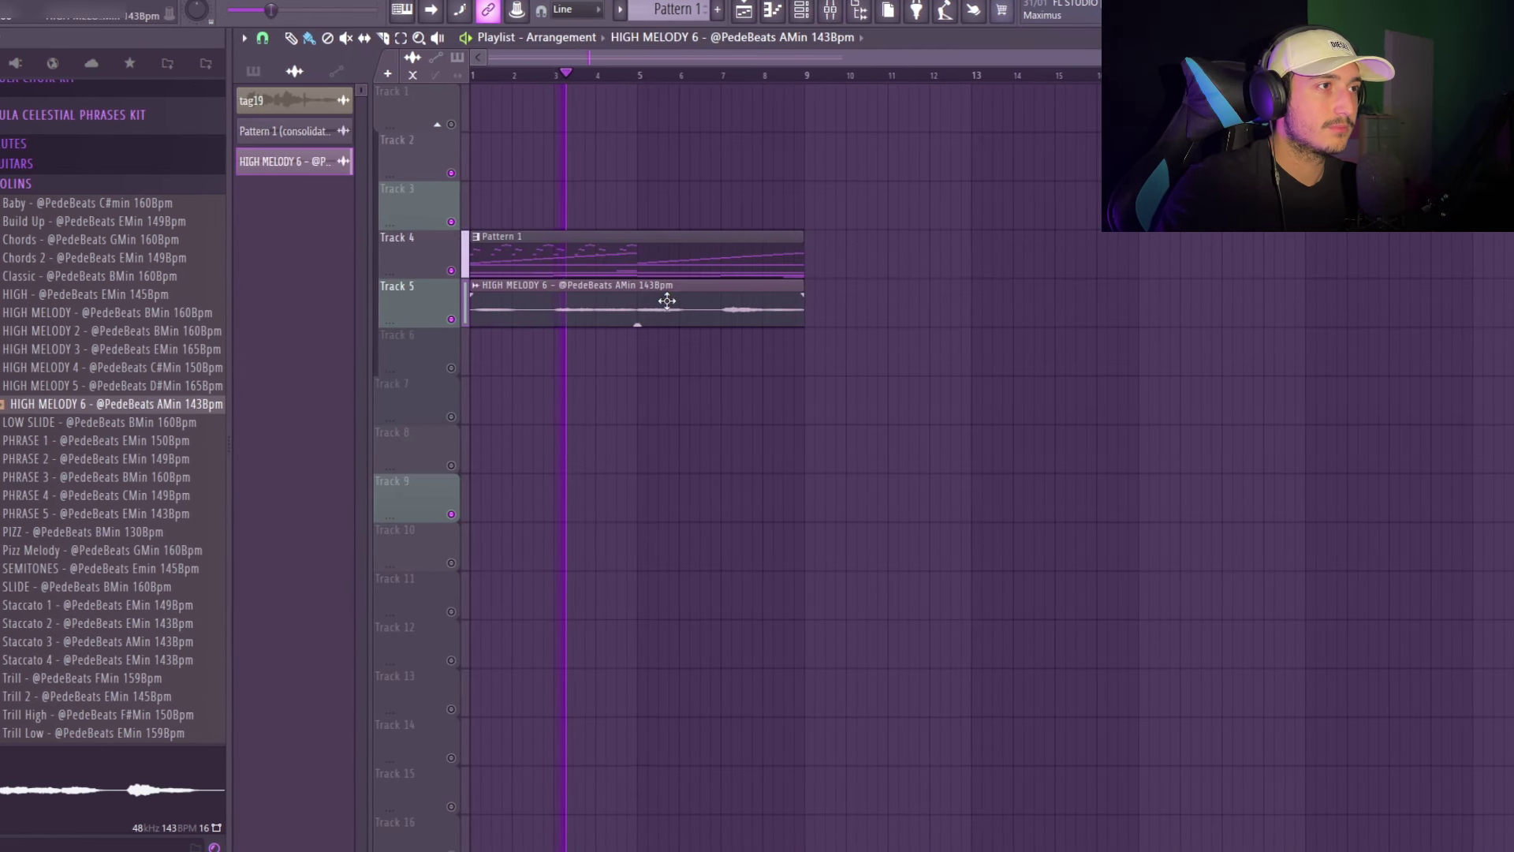
{"action": "double_click", "coordinate": [746, 302]}
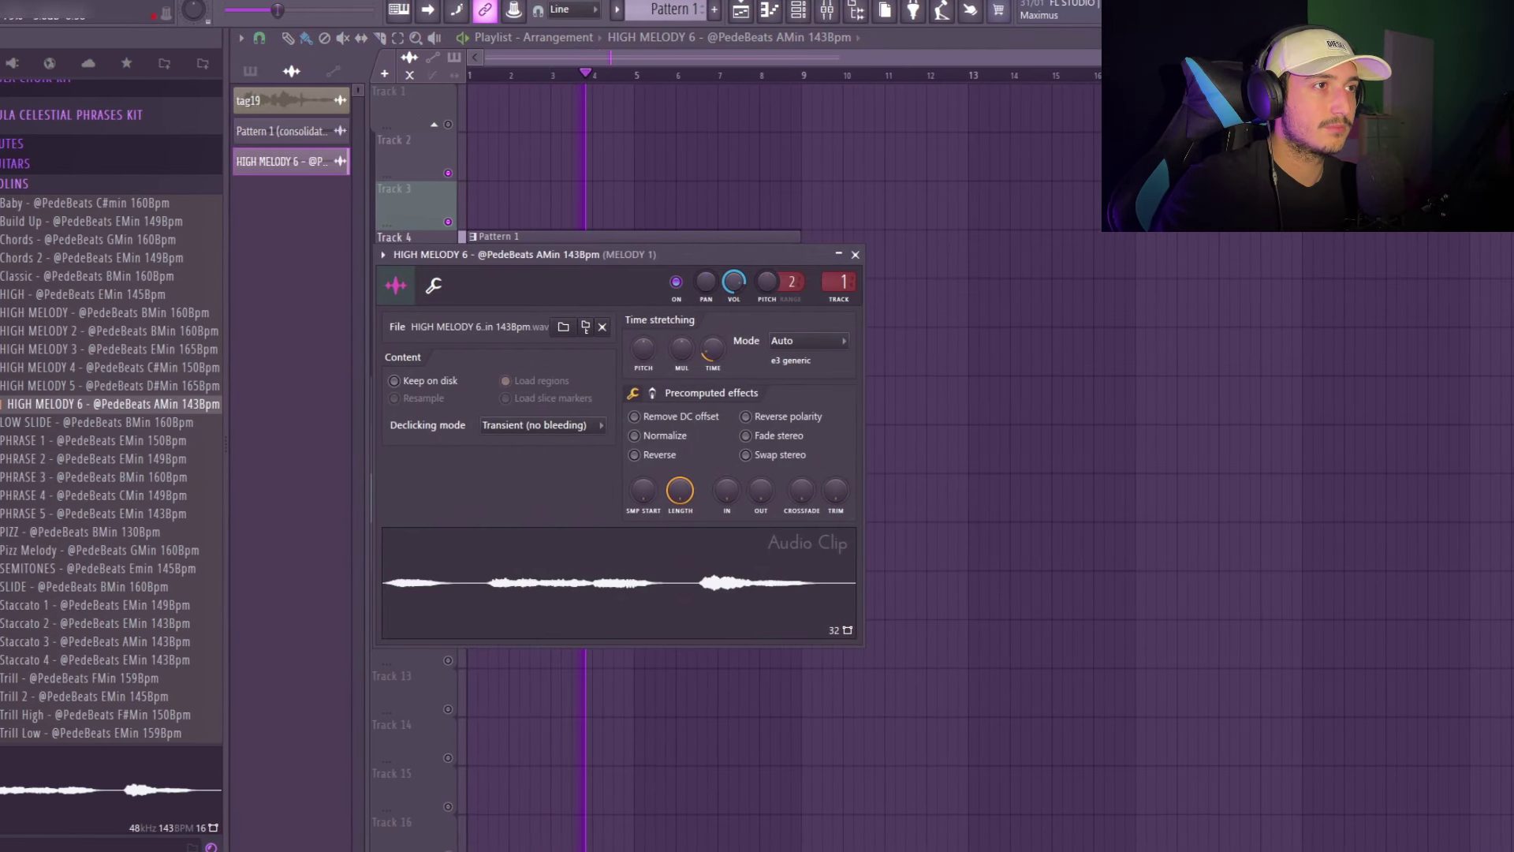
{"action": "left_click", "coordinate": [842, 341]}
{"action": "key", "text": "Escape"}
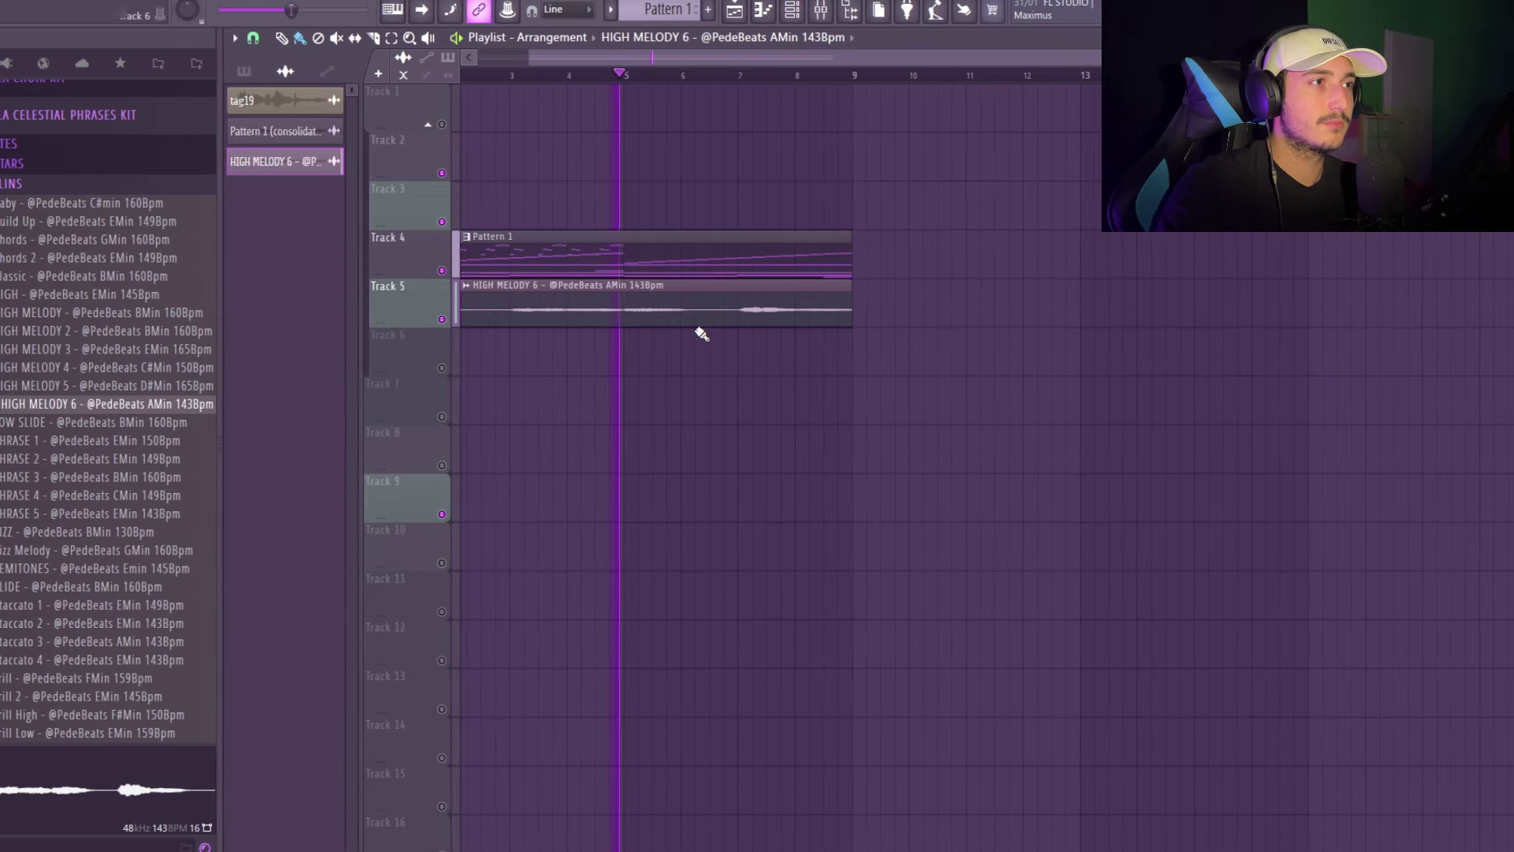
{"action": "double_click", "coordinate": [775, 315]}
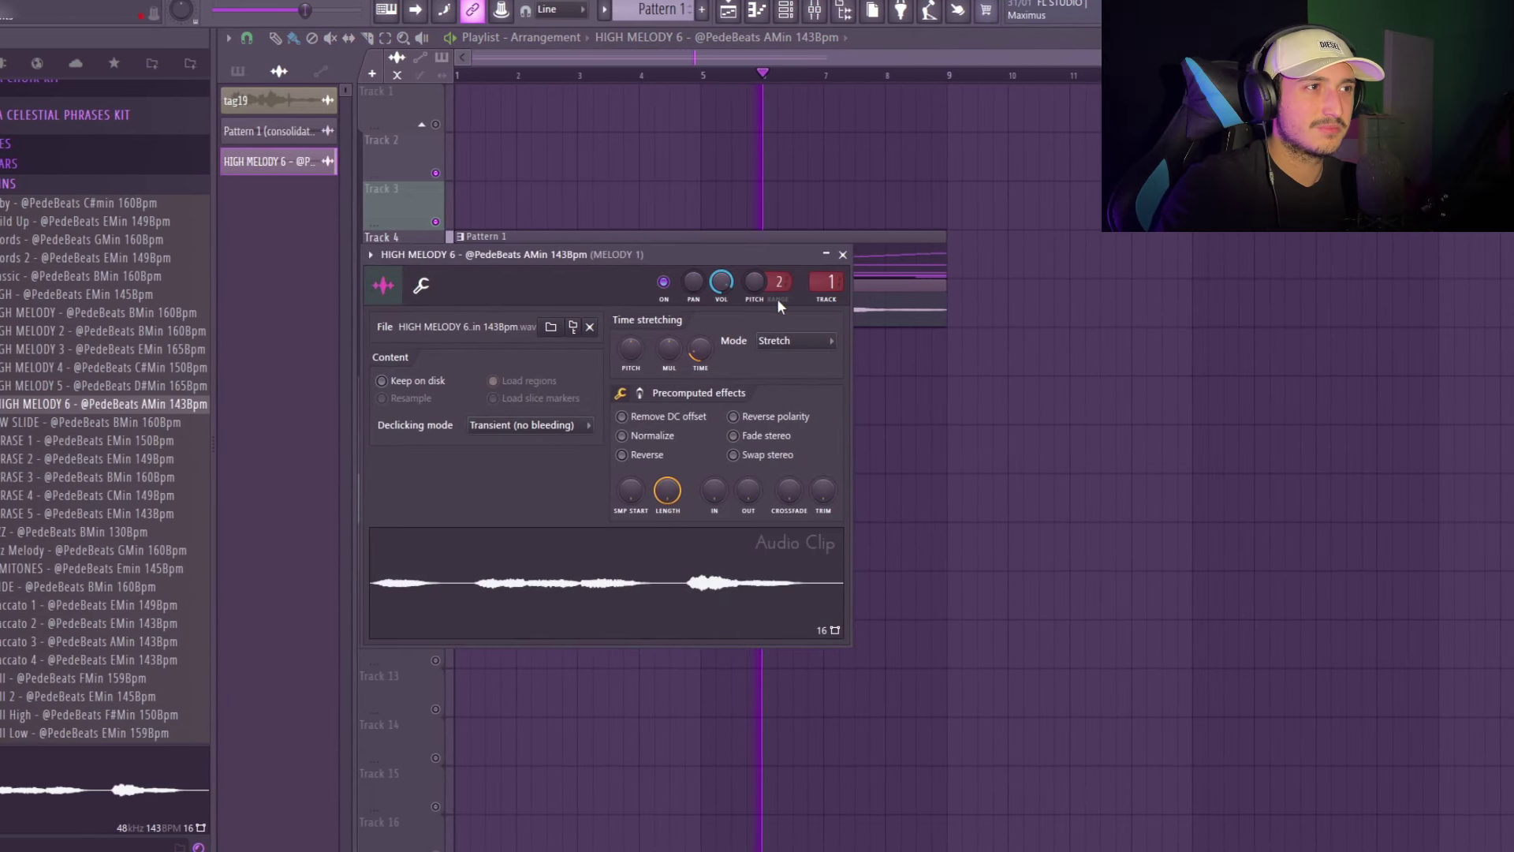
{"action": "key", "text": "Escape"}
{"action": "double_click", "coordinate": [906, 311]}
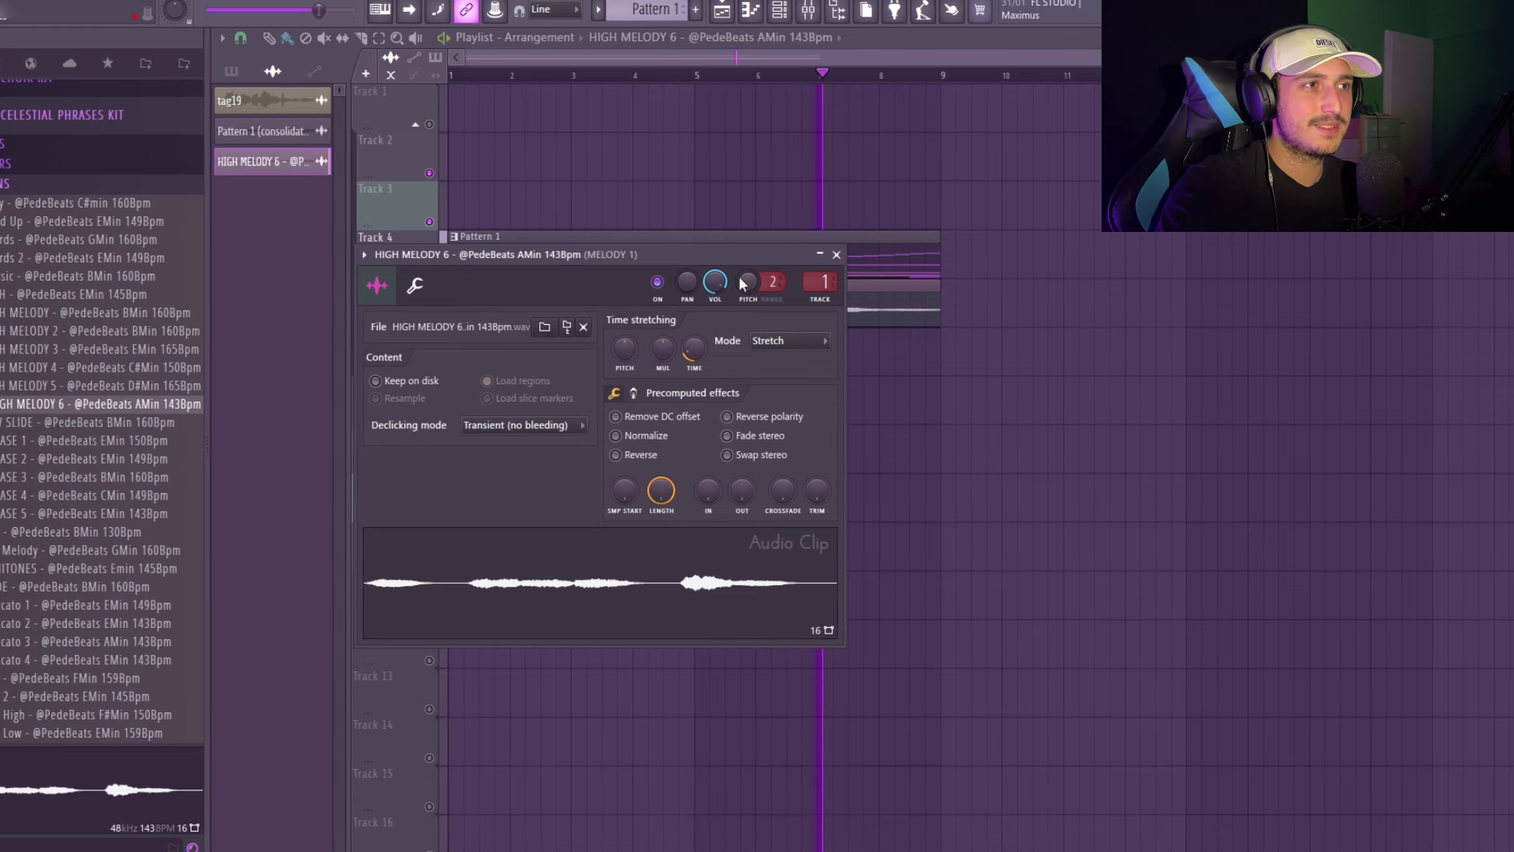
{"action": "key", "text": "Escape"}
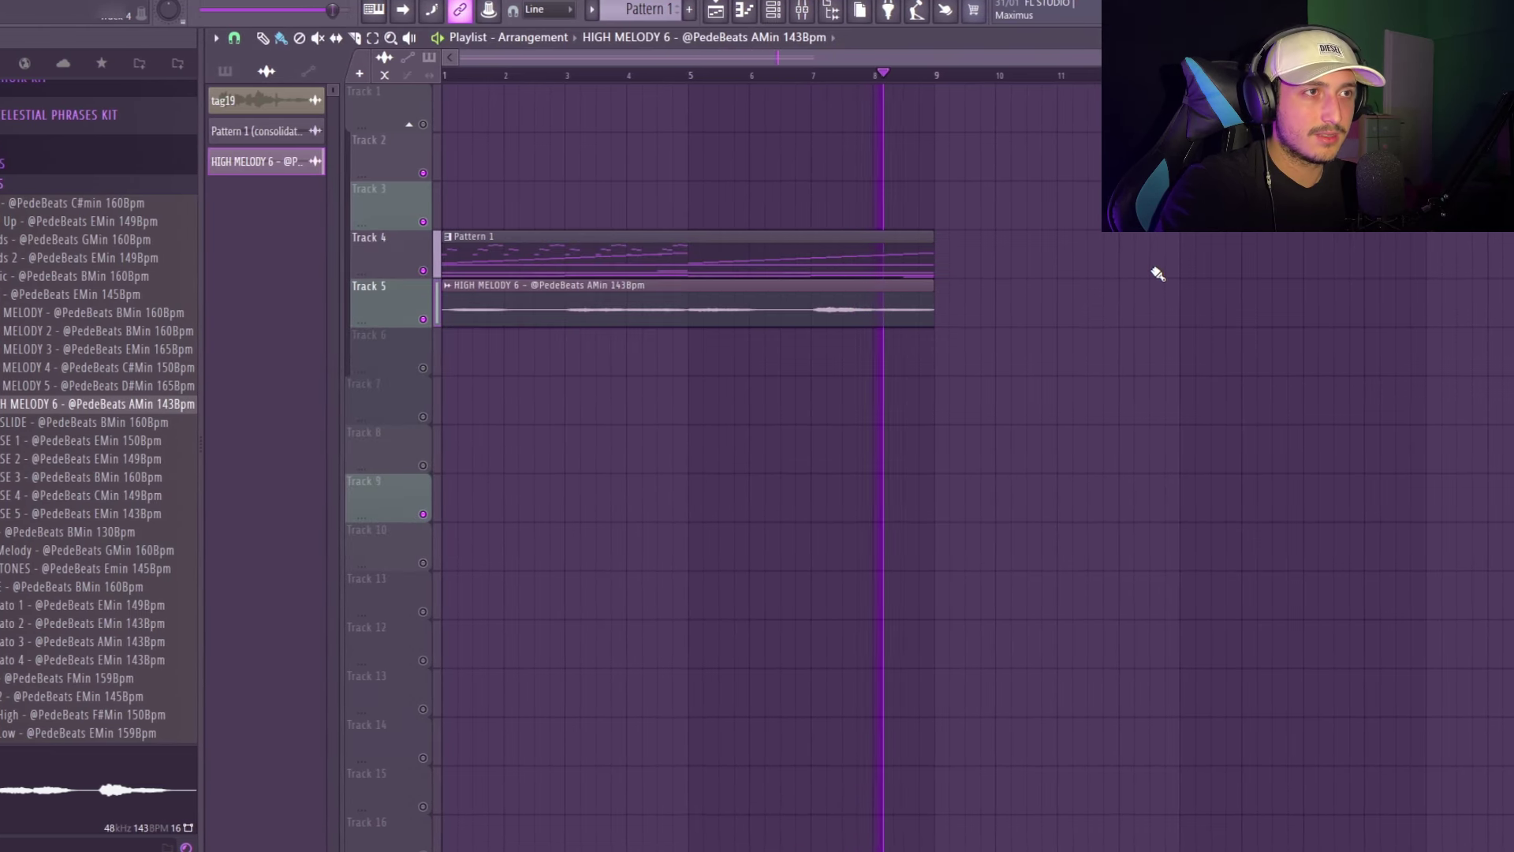
{"action": "scroll", "coordinate": [1203, 311], "scroll_direction": "up", "scroll_amount": 2}
{"action": "scroll", "coordinate": [1213, 341], "scroll_direction": "down", "scroll_amount": 3}
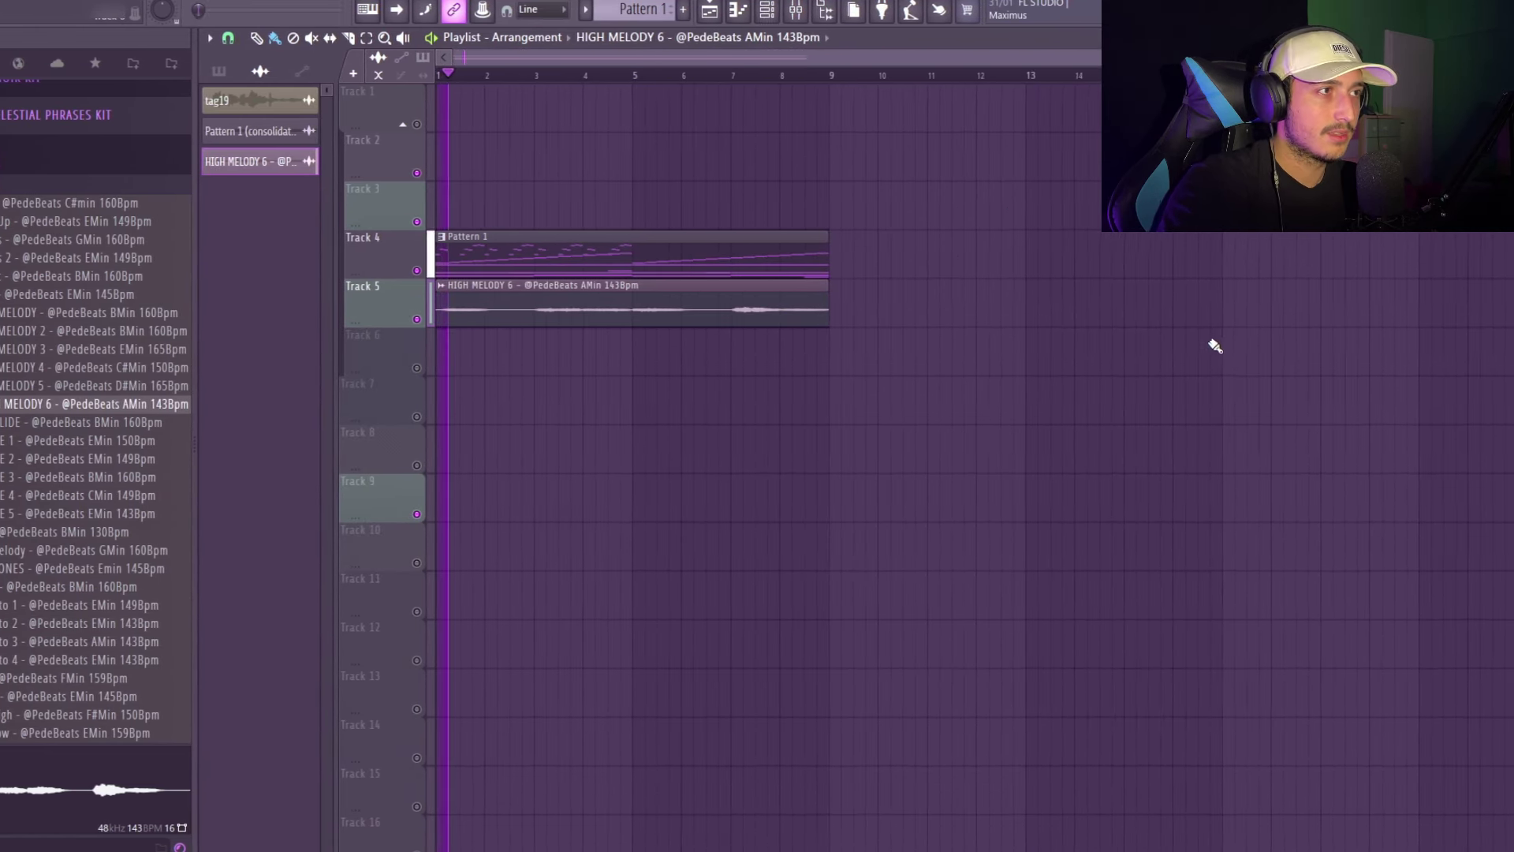
{"action": "key", "text": "ctrl+a"}
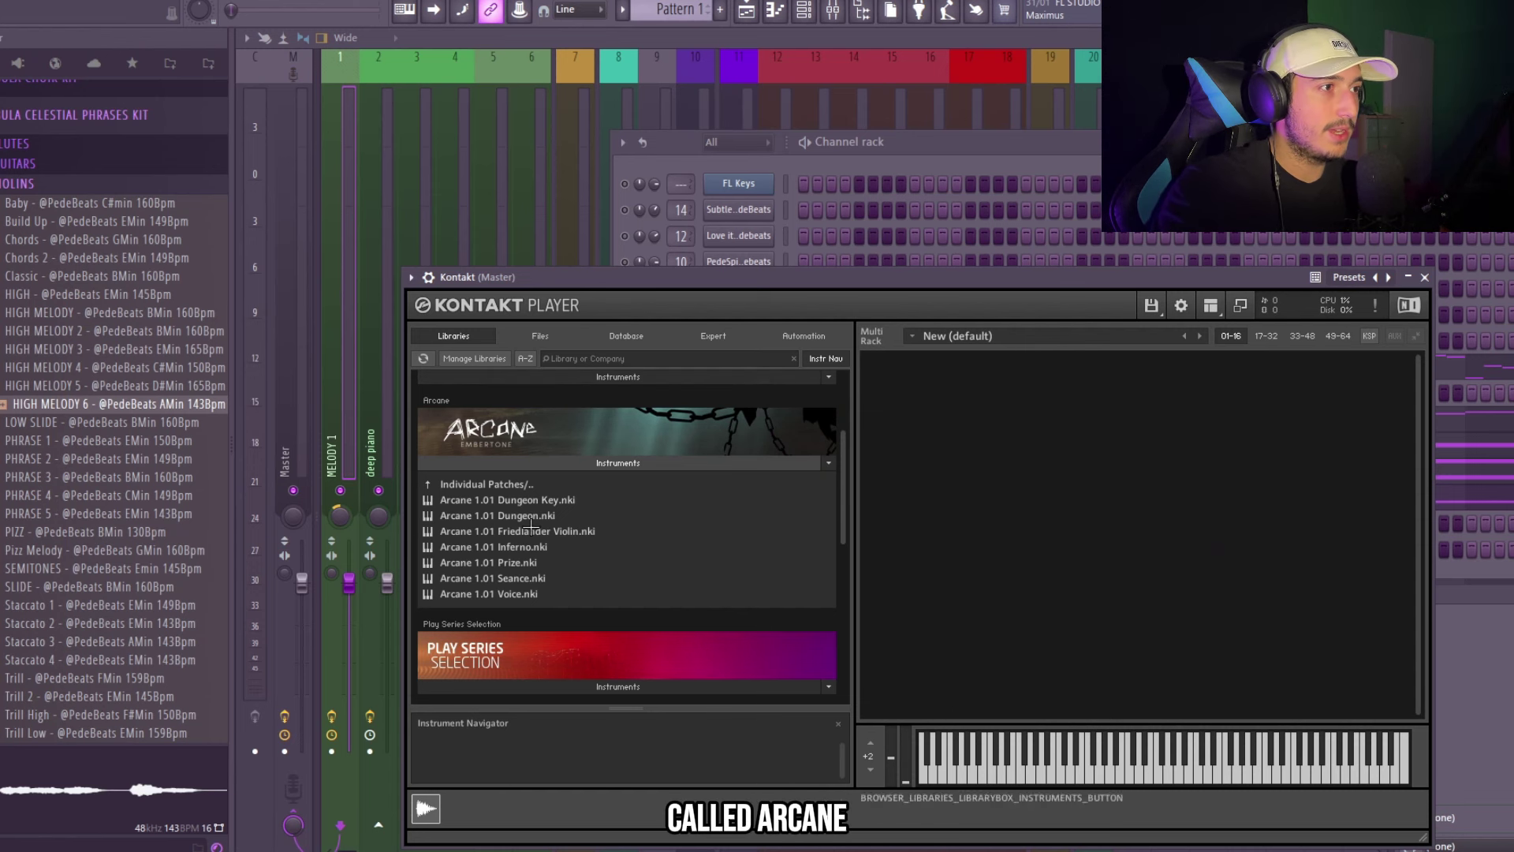
Step: Load Arcane 1.01 Voice in Kontakt and write a four-bar descending melody of A5, G5, F5 and E5, with A5 lasting two bars
{"action": "double_click", "coordinate": [612, 593]}
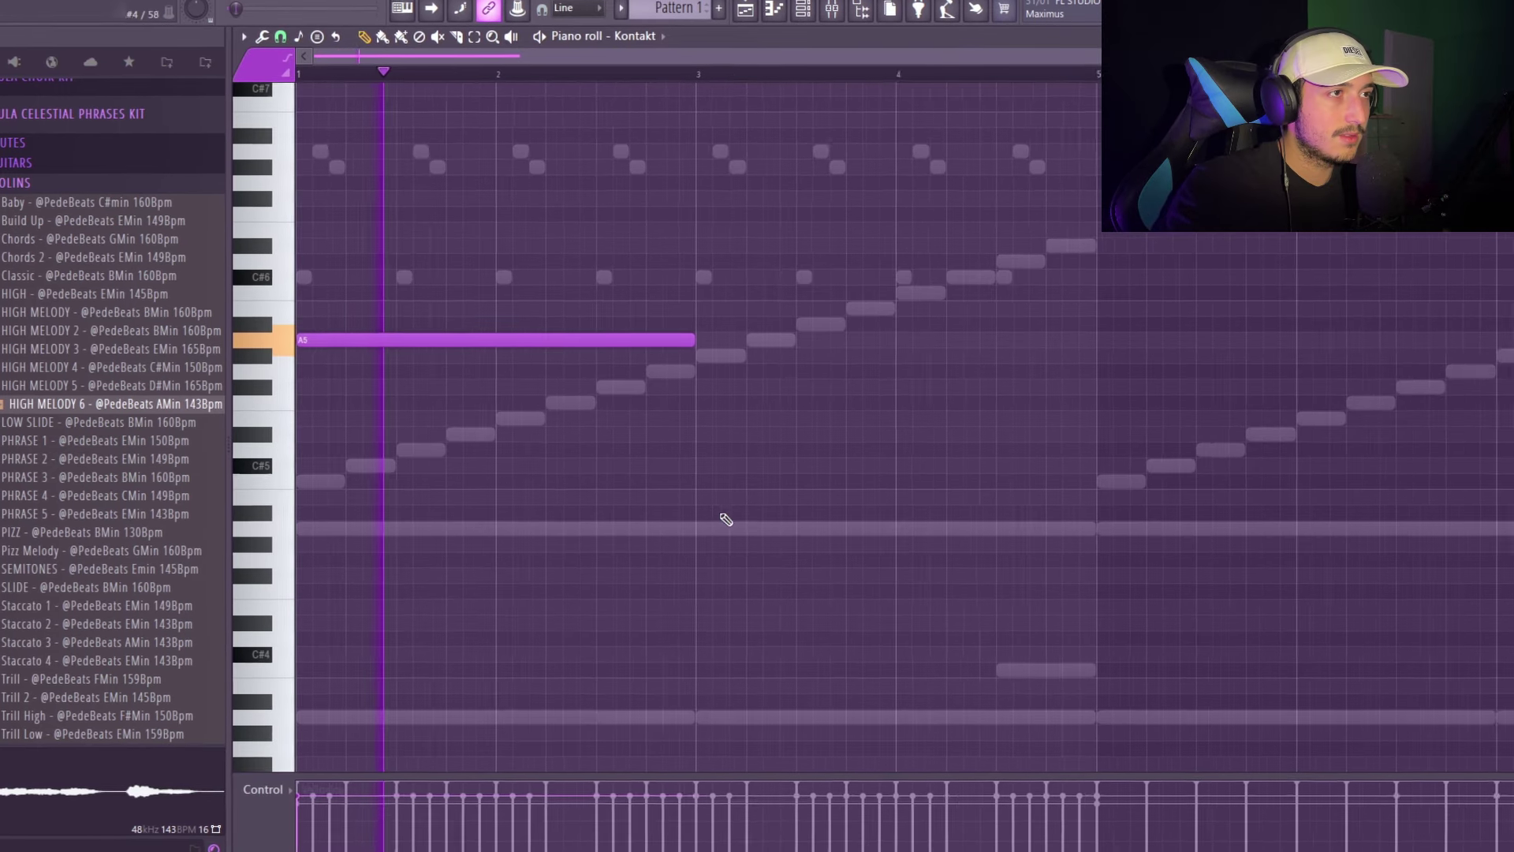
{"action": "mouse_move", "coordinate": [647, 344]}
{"action": "left_mouse_down"}
{"action": "mouse_move", "coordinate": [593, 345]}
{"action": "mouse_move", "coordinate": [642, 386]}
{"action": "mouse_move", "coordinate": [642, 419]}
{"action": "mouse_move", "coordinate": [626, 365]}
{"action": "mouse_move", "coordinate": [642, 352]}
{"action": "mouse_move", "coordinate": [645, 368]}
{"action": "left_mouse_up"}
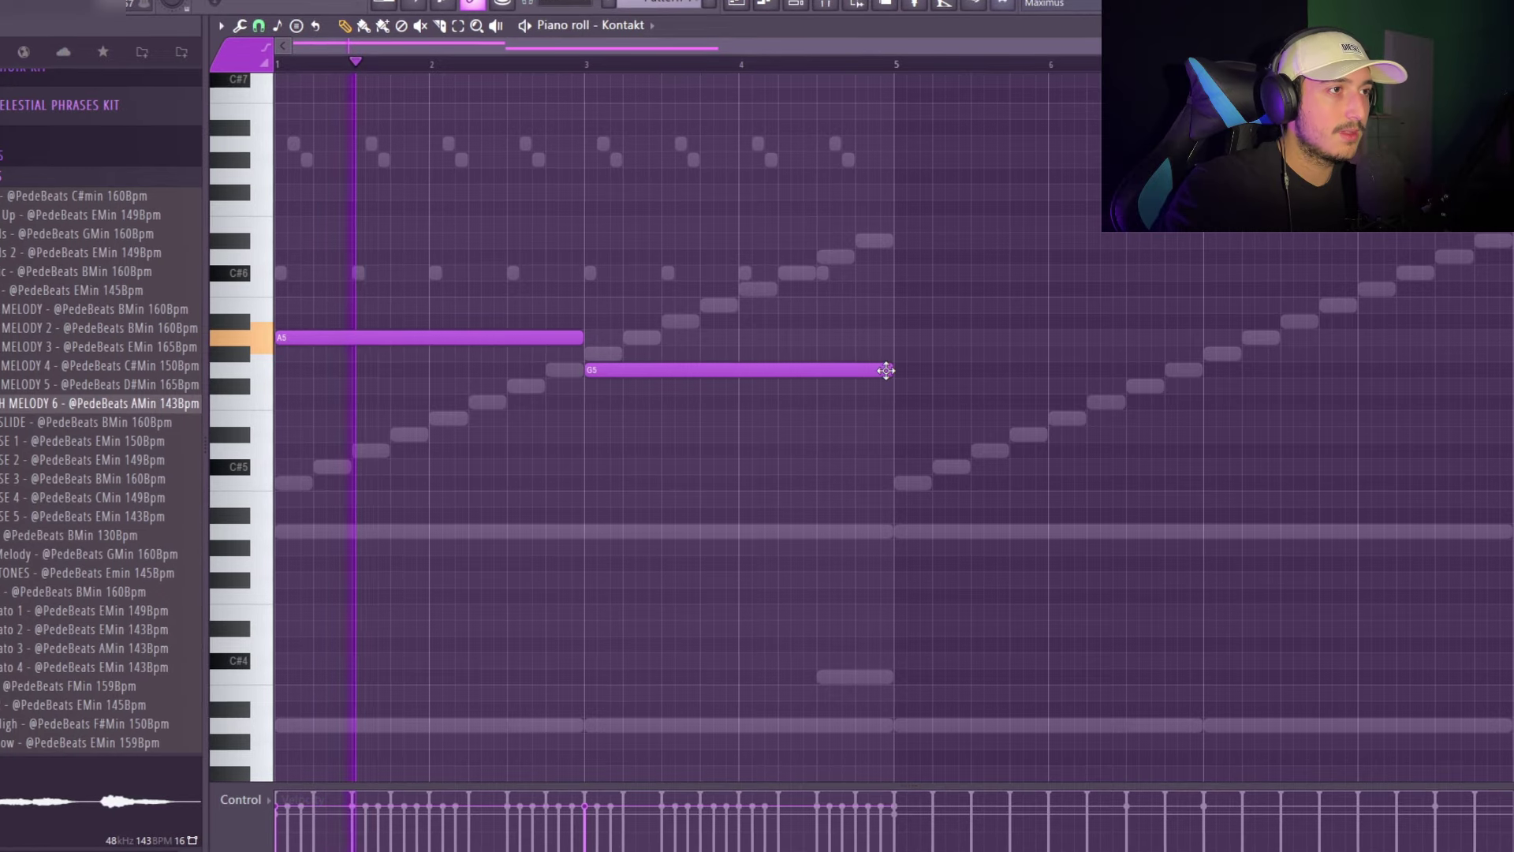
{"action": "left_click_drag", "start_coordinate": [879, 374], "coordinate": [717, 391]}
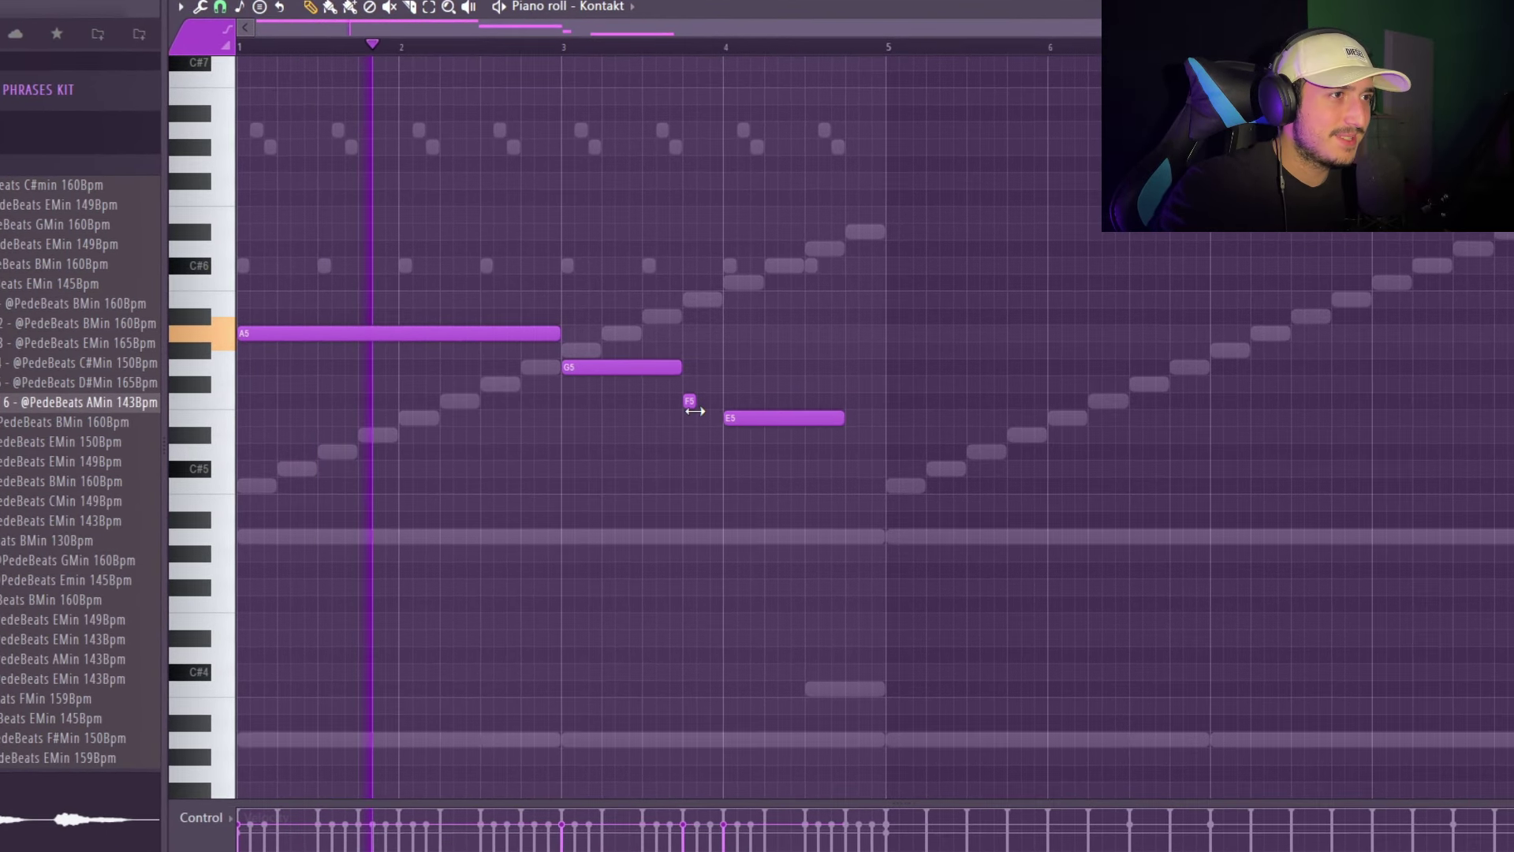
{"action": "left_click_drag", "start_coordinate": [842, 423], "coordinate": [884, 422]}
Step: Duplicate the four-bar Kontakt melody into bars 5 to 8
{"action": "left_click_drag", "start_coordinate": [1180, 473], "coordinate": [128, 244]}
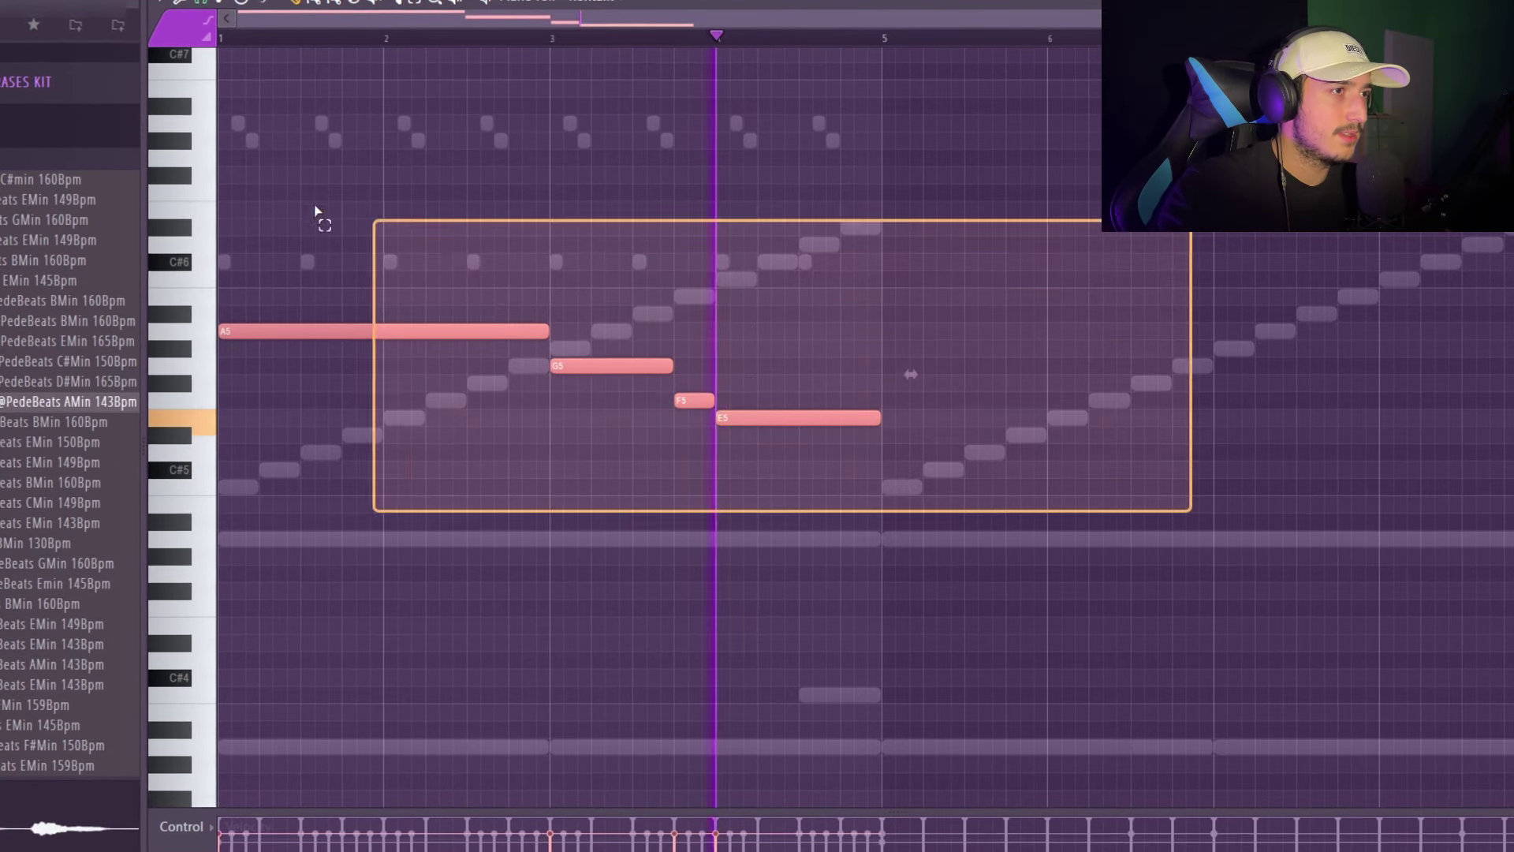
{"action": "key", "text": "ctrl+b"}
{"action": "scroll", "coordinate": [848, 350], "scroll_direction": "down", "scroll_amount": 2}
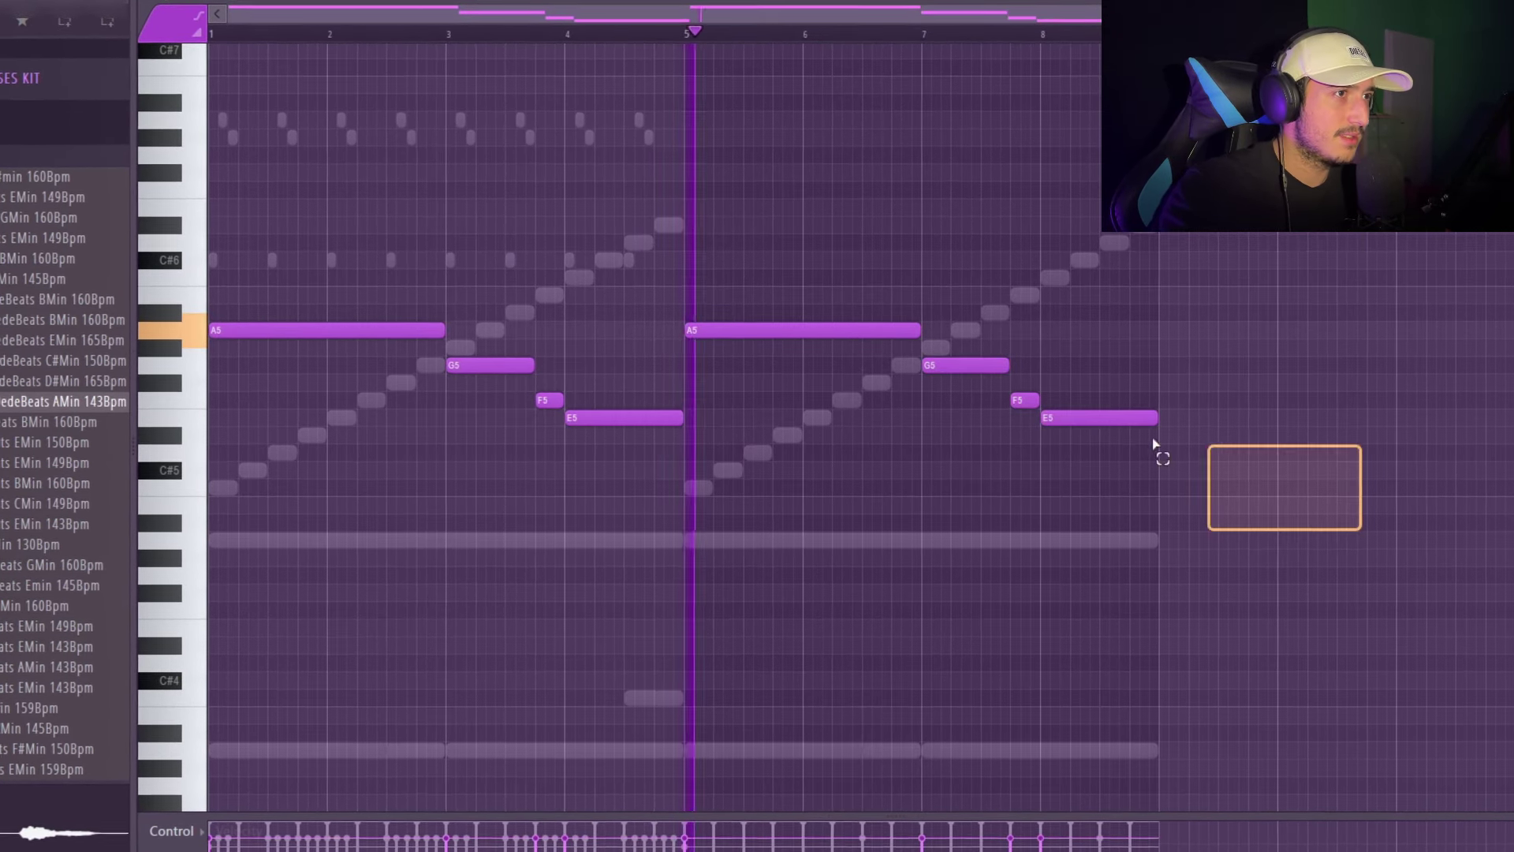
{"action": "key", "text": "ctrl+a"}
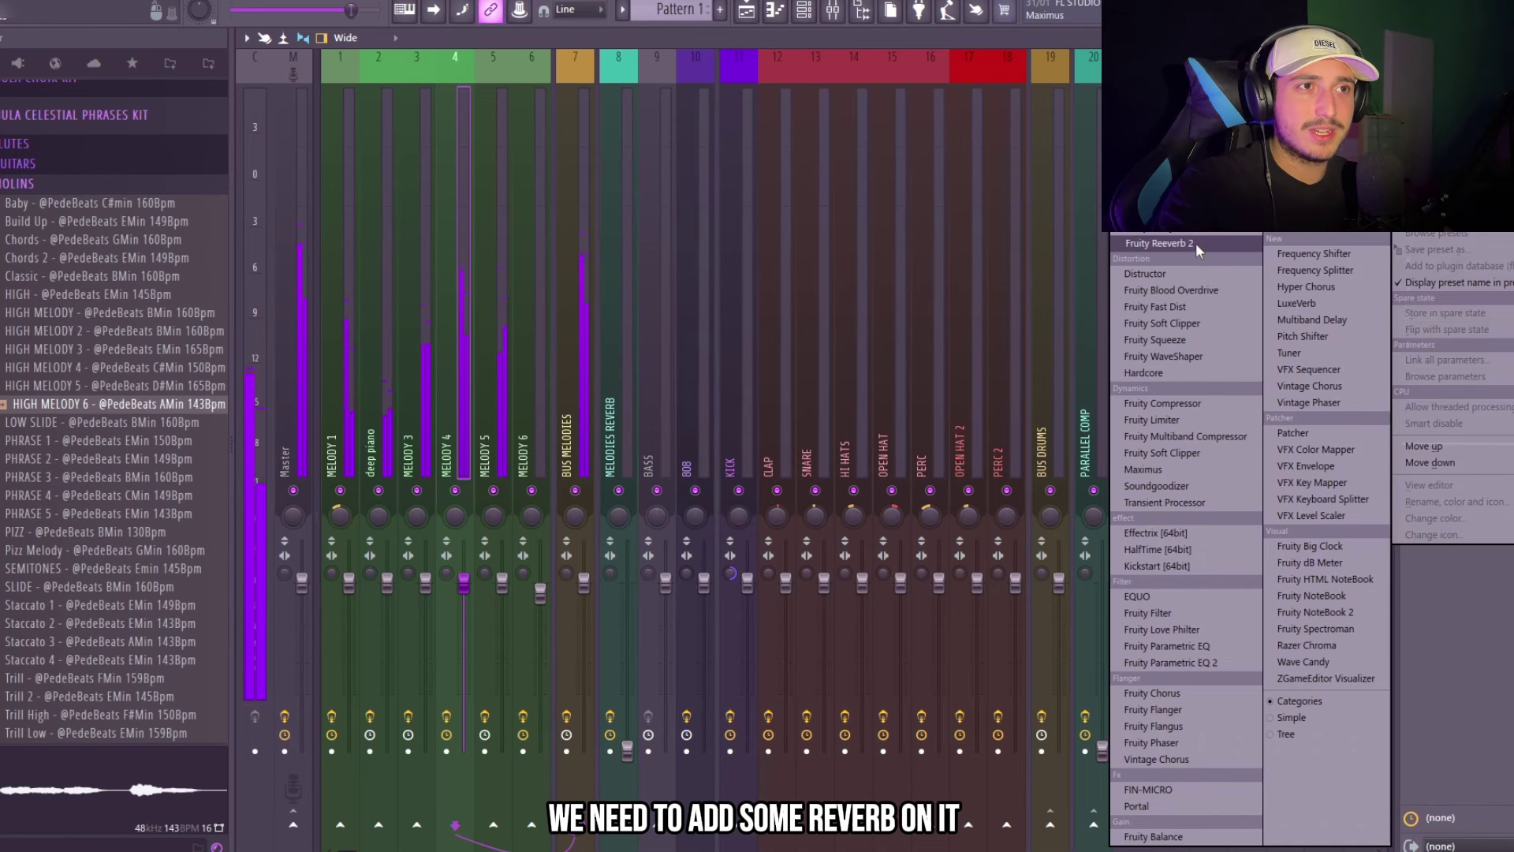
Step: Add Fruity Reeverb 2 to the MELODY 4 track, pan the track to the right and slightly raise its level
{"action": "left_click", "coordinate": [1197, 251]}
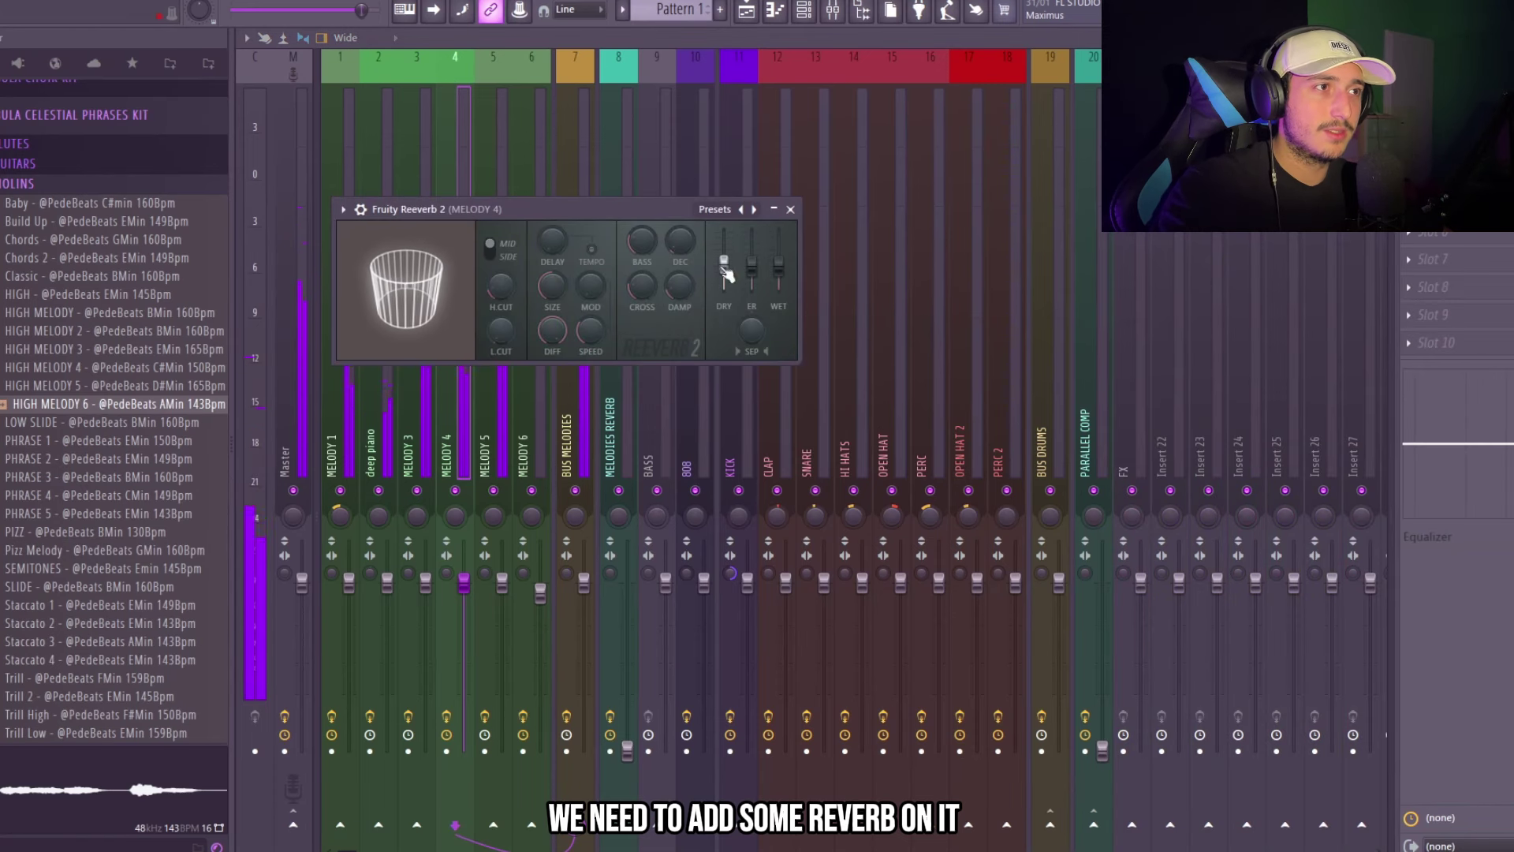
{"action": "left_click_drag", "start_coordinate": [457, 529], "coordinate": [462, 522]}
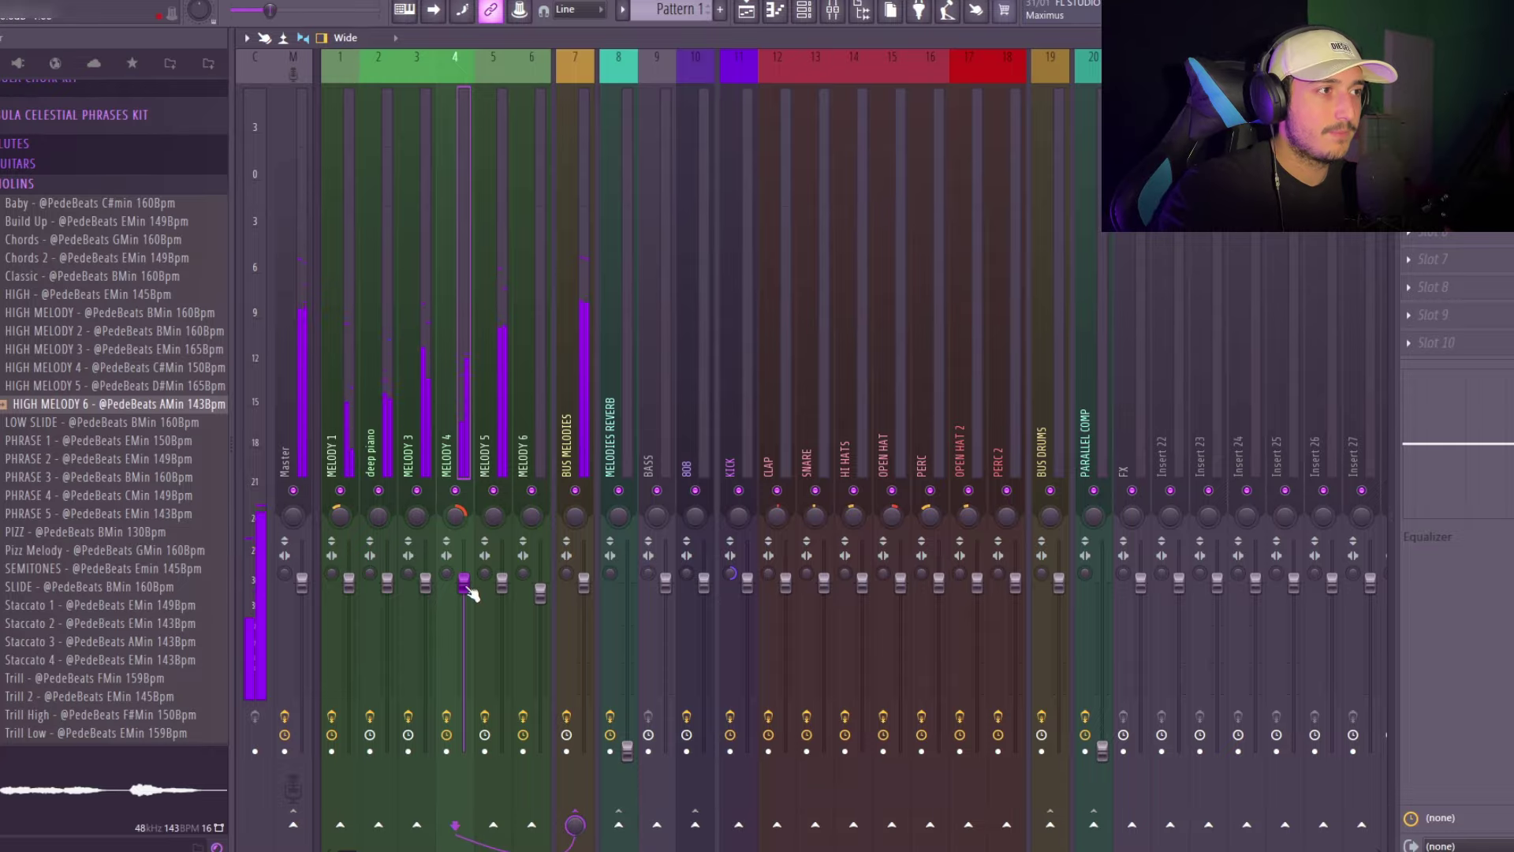
{"action": "left_click_drag", "start_coordinate": [463, 584], "coordinate": [464, 578]}
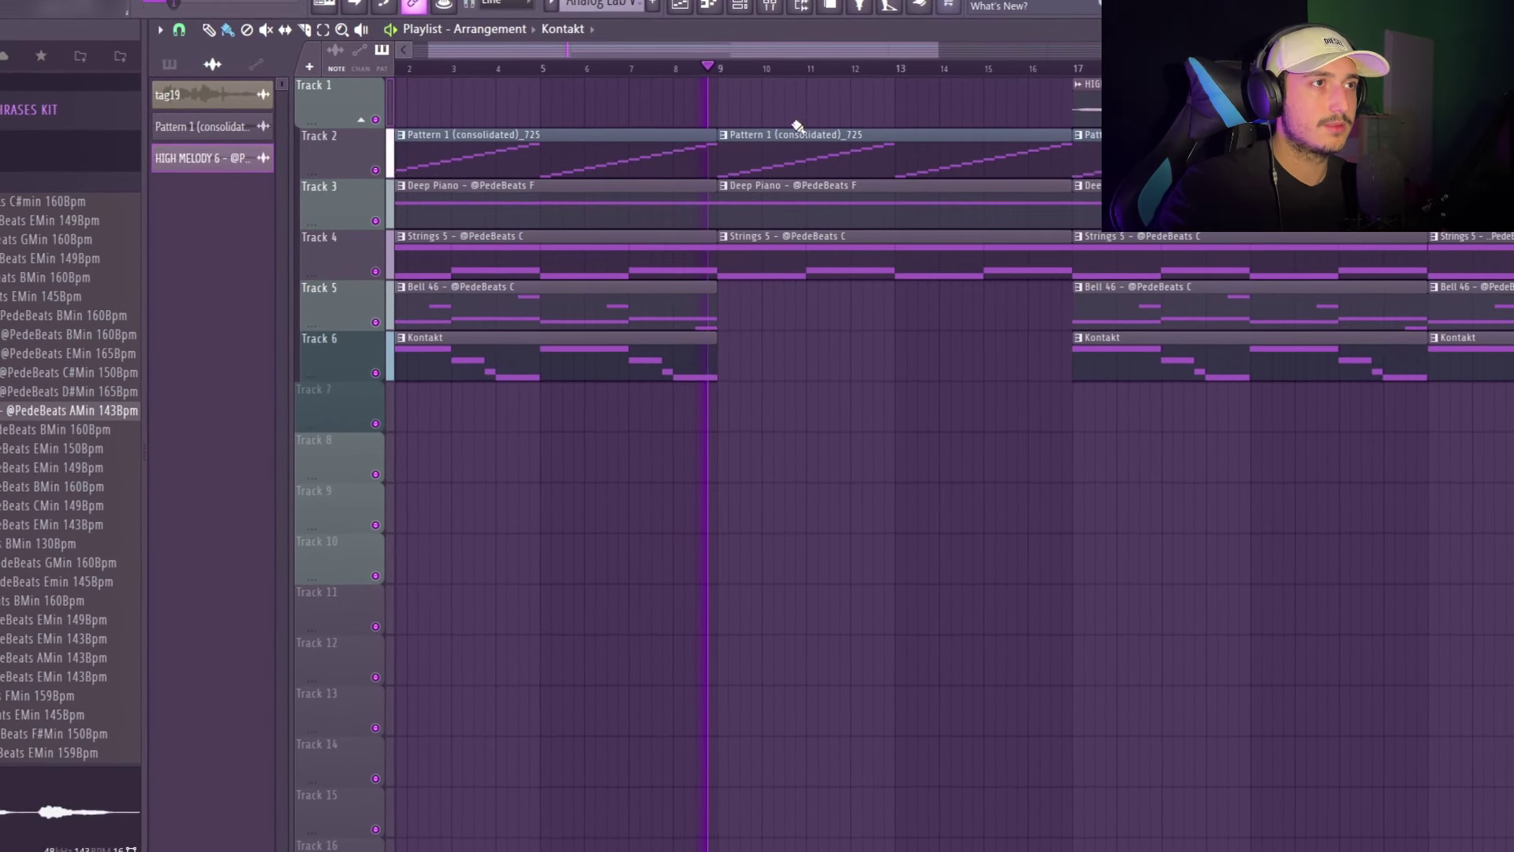
{"action": "scroll", "coordinate": [626, 303], "scroll_direction": "down", "scroll_amount": 3}
{"action": "left_click_drag", "start_coordinate": [626, 303], "coordinate": [582, 125]}
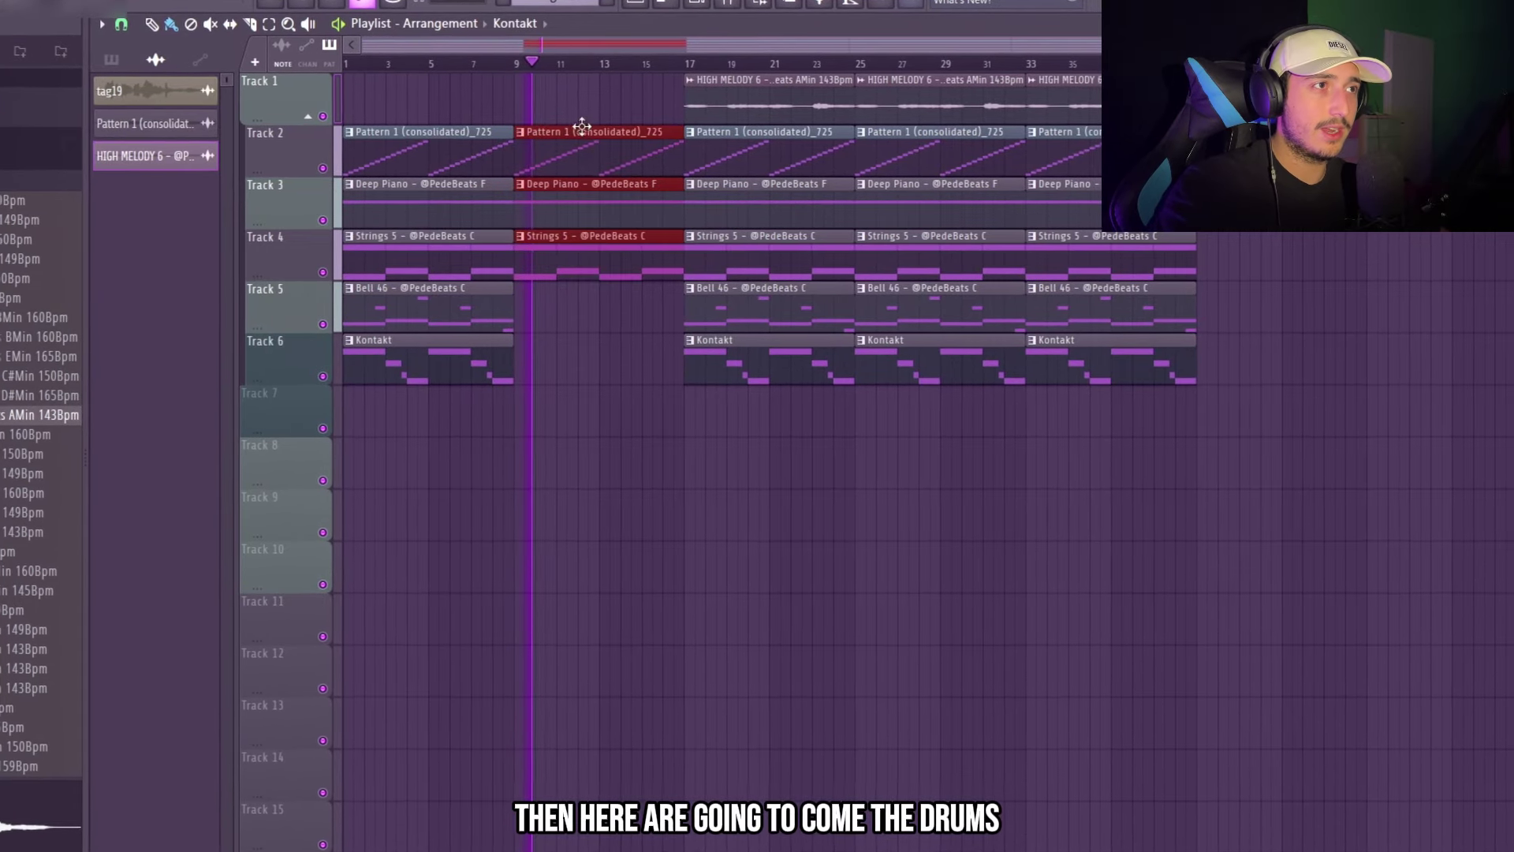
{"action": "scroll", "coordinate": [600, 158], "scroll_direction": "up", "scroll_amount": 4}
{"action": "scroll", "coordinate": [676, 226], "scroll_direction": "down", "scroll_amount": 4}
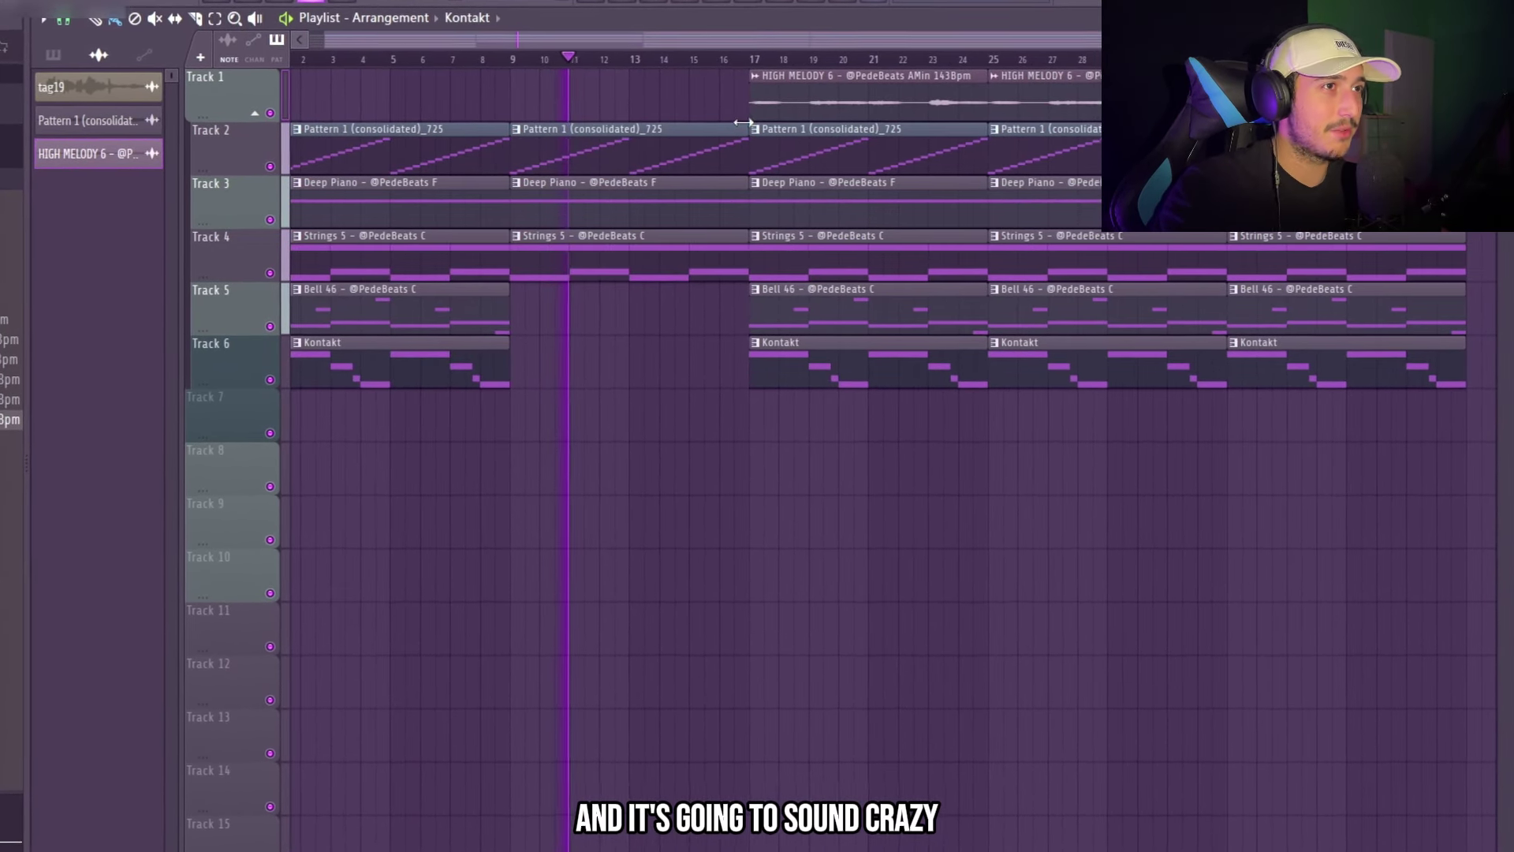
Step: Remove the Kontakt clip from bars 17 to 24
{"action": "right_click", "coordinate": [872, 370]}
{"action": "scroll", "coordinate": [794, 315], "scroll_direction": "up", "scroll_amount": 2}
{"action": "left_click", "coordinate": [794, 329]}
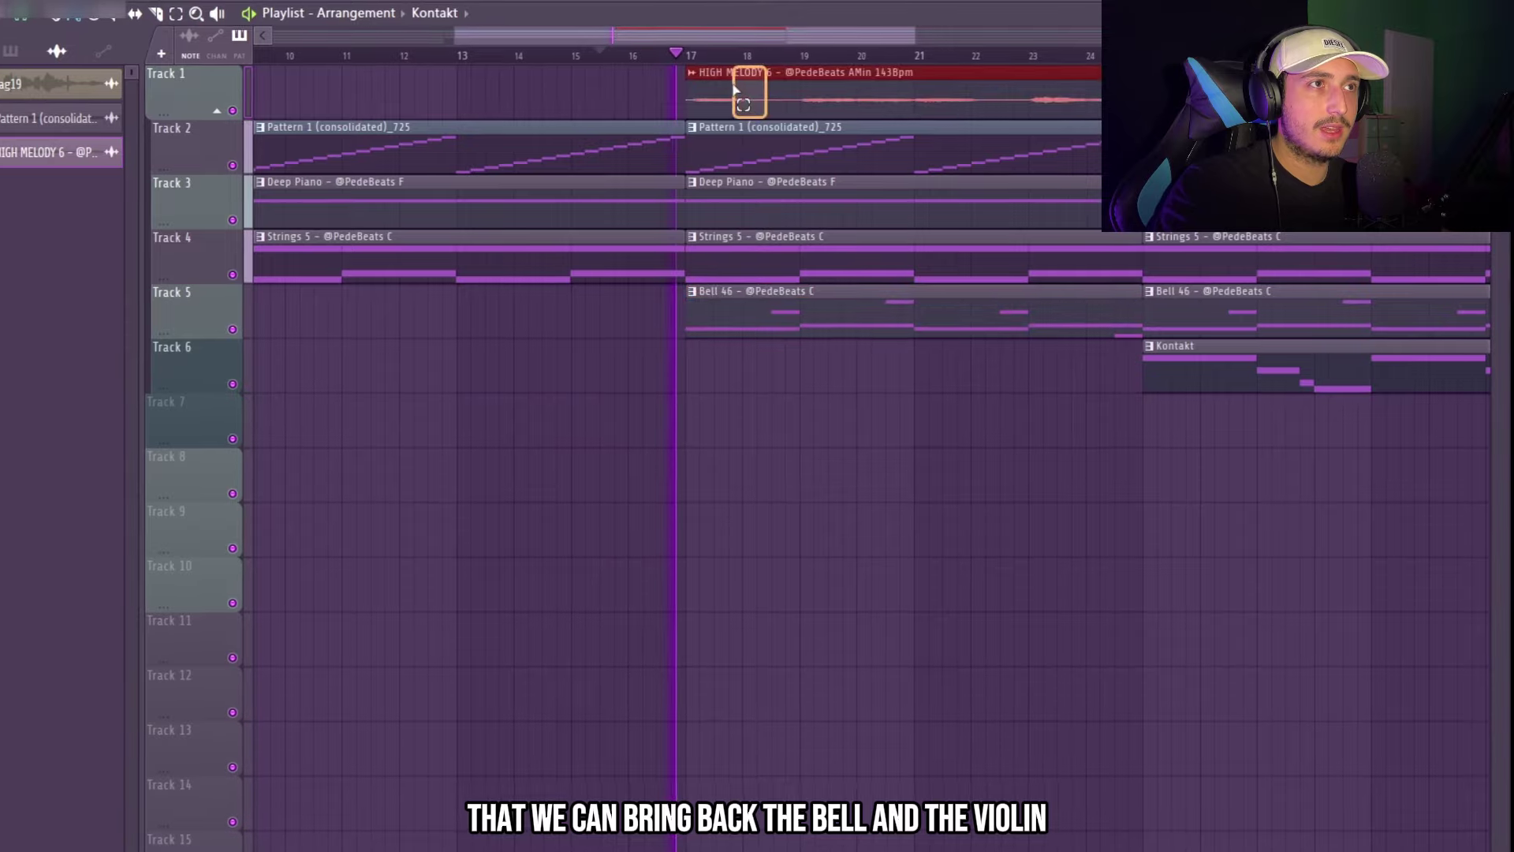
{"action": "scroll", "coordinate": [879, 273], "scroll_direction": "up", "scroll_amount": 2}
{"action": "scroll", "coordinate": [853, 264], "scroll_direction": "down", "scroll_amount": 4}
{"action": "scroll", "coordinate": [623, 226], "scroll_direction": "up", "scroll_amount": 2}
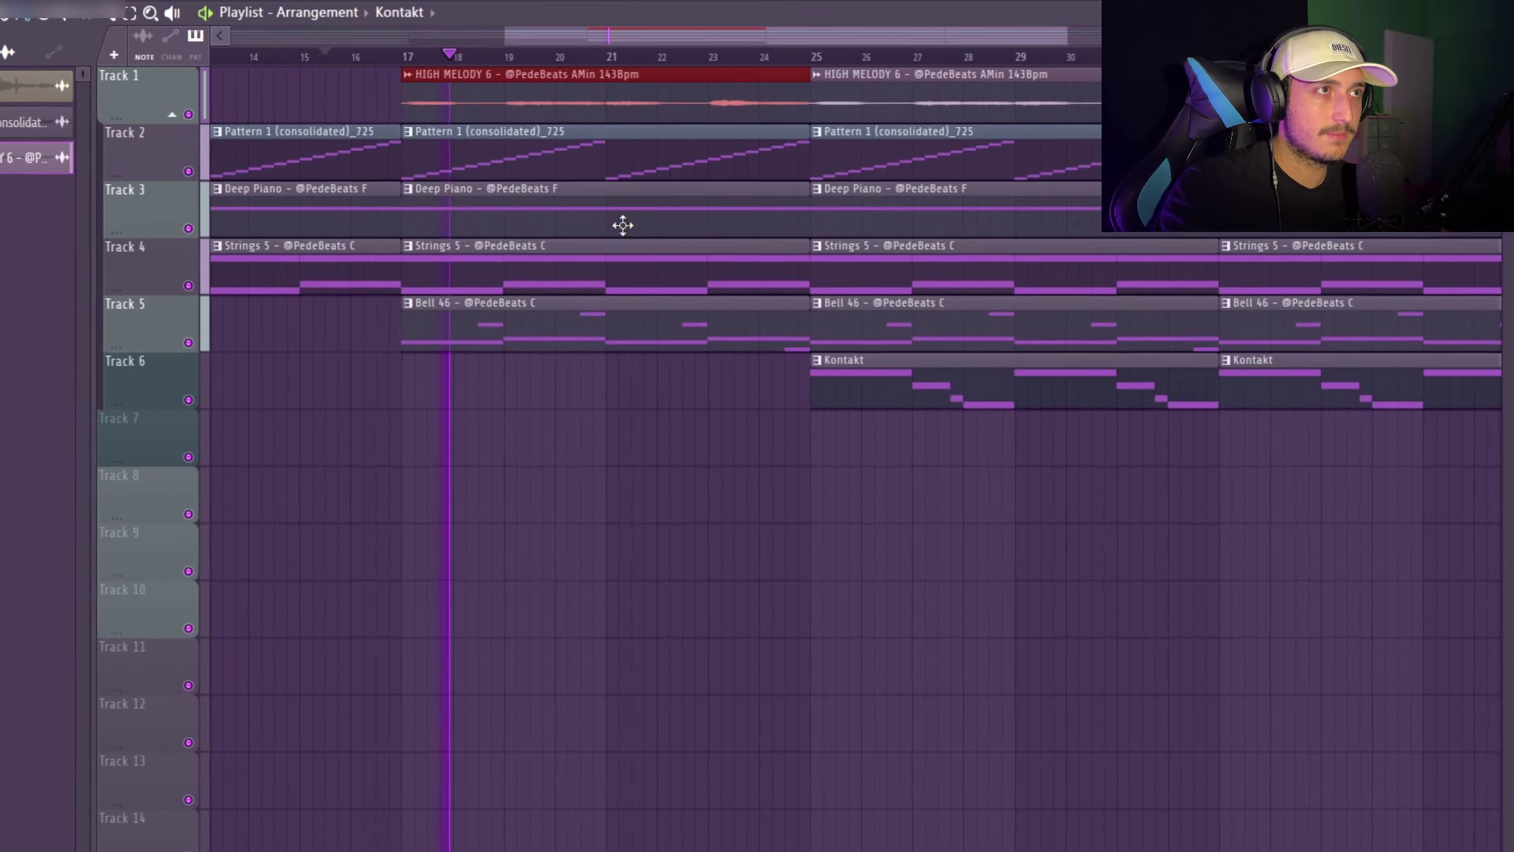
{"action": "scroll", "coordinate": [789, 101], "scroll_direction": "down", "scroll_amount": 3}
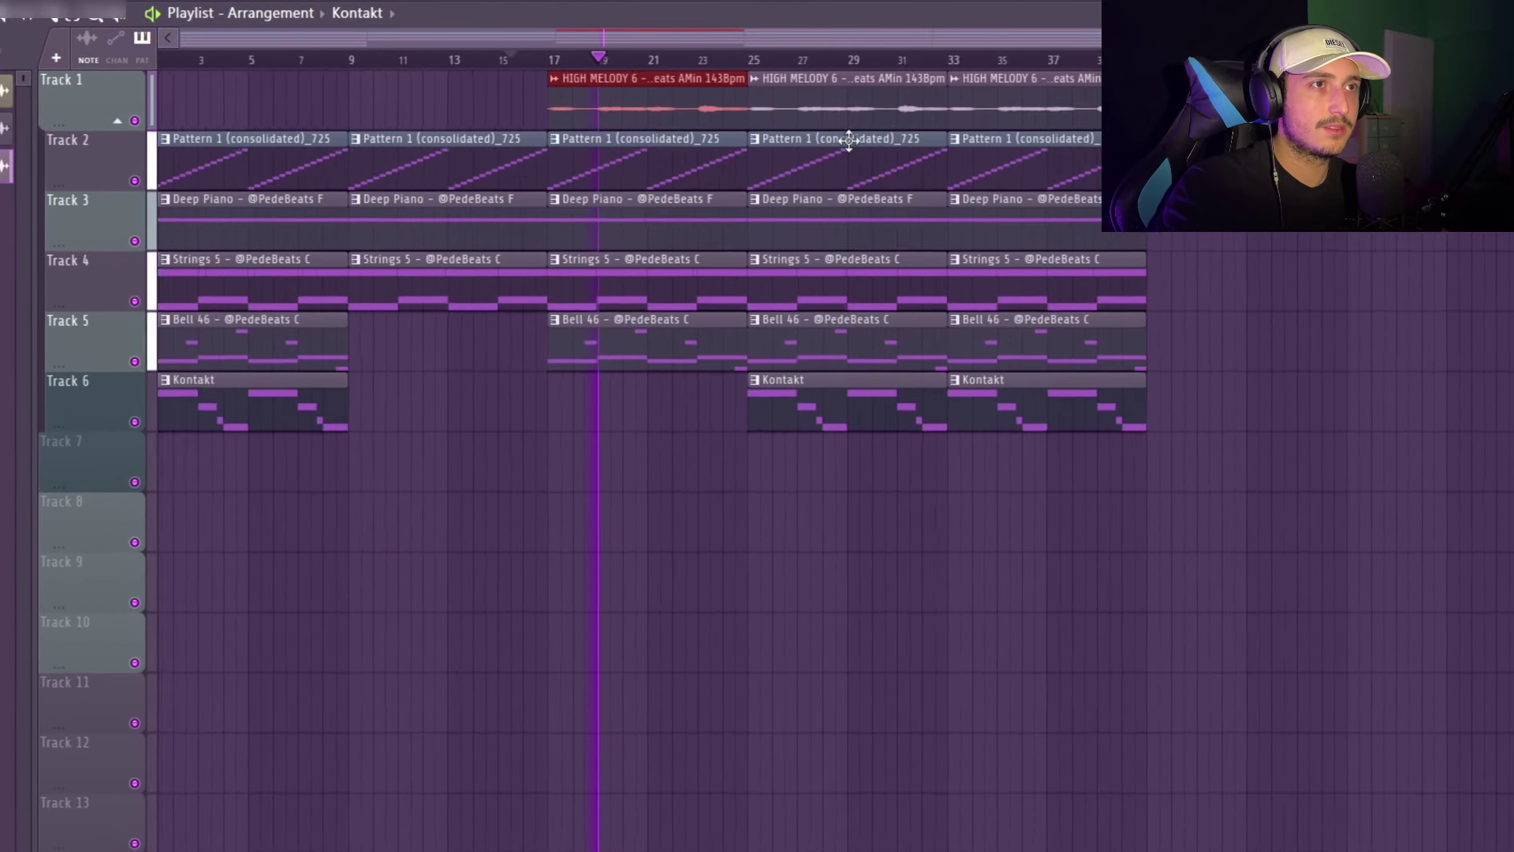
Step: Remove the HIGH MELODY 6 clip at bar 25 and the Kontakt clips from bars 25 to 40
{"action": "right_click", "coordinate": [912, 105]}
{"action": "scroll", "coordinate": [849, 463], "scroll_direction": "up", "scroll_amount": 2}
{"action": "right_click", "coordinate": [884, 453]}
{"action": "scroll", "coordinate": [1038, 443], "scroll_direction": "down", "scroll_amount": 1}
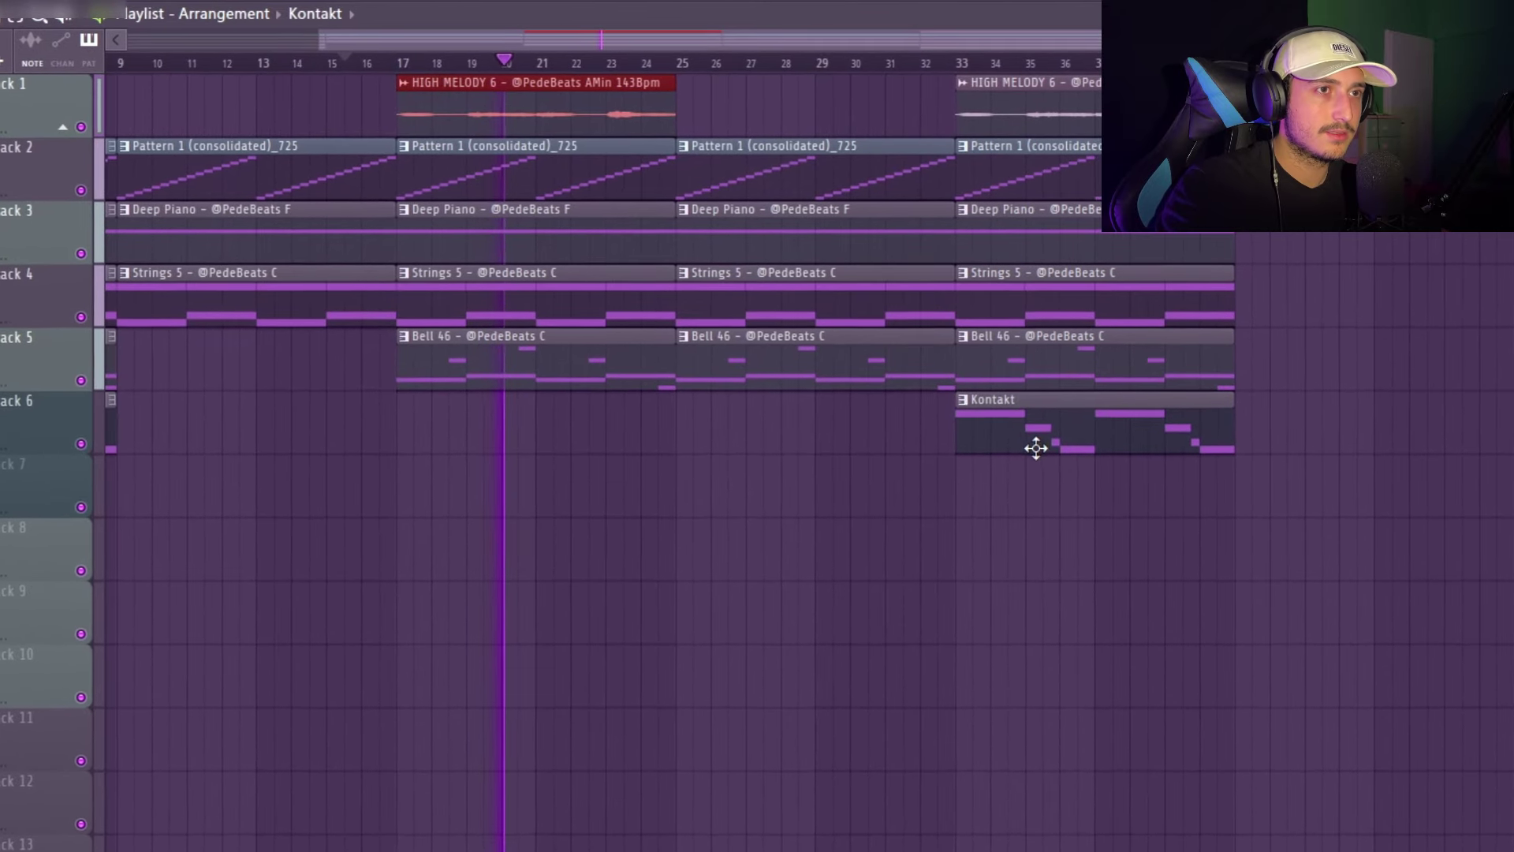
{"action": "right_click", "coordinate": [1038, 443]}
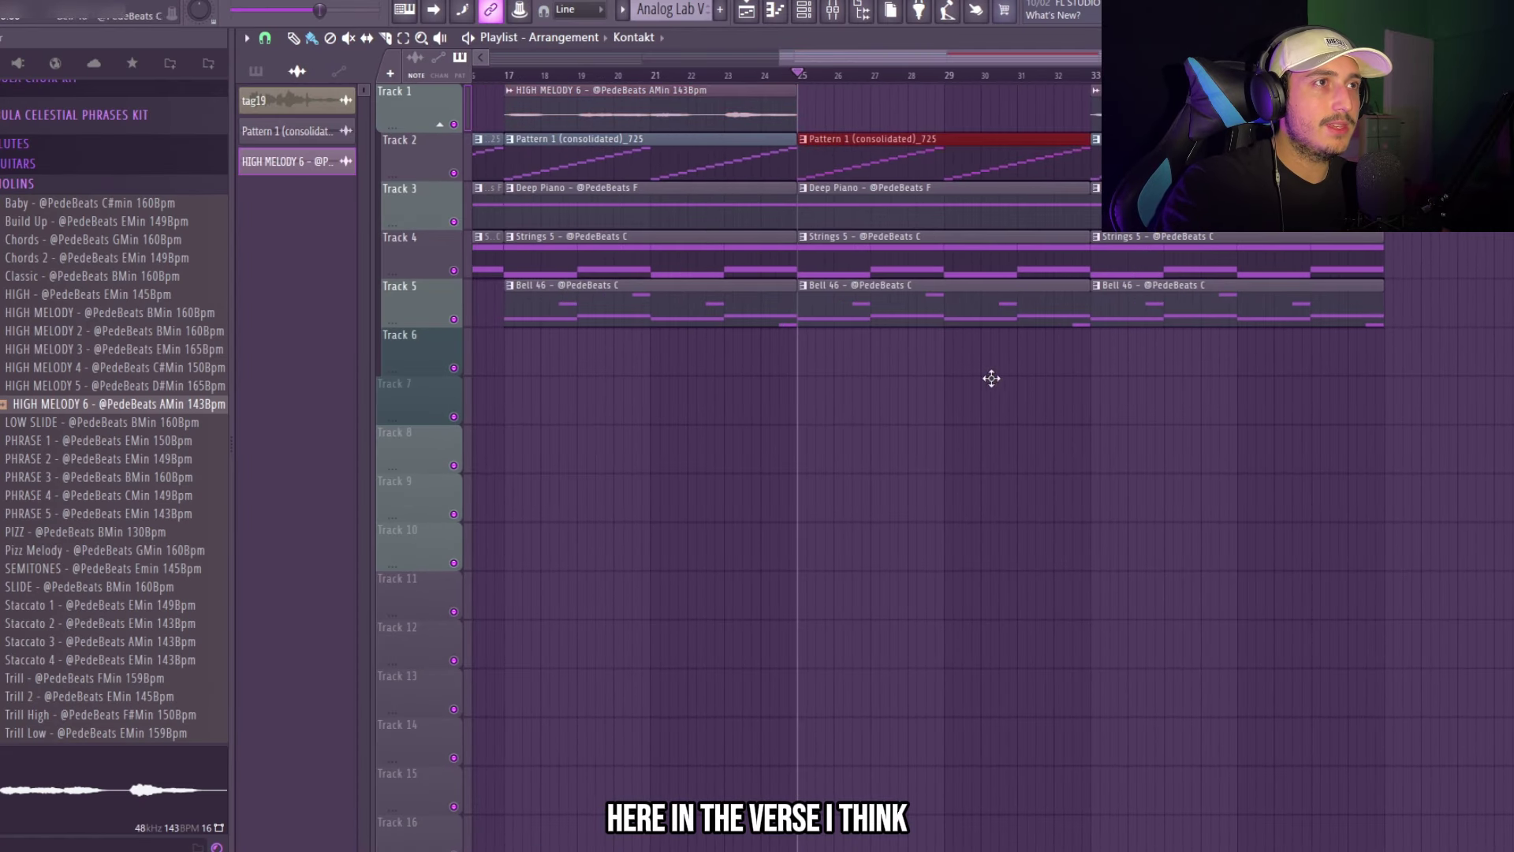
Step: Consolidate the Pattern 1 clip at bars 25 to 32 into an audio clip and adjust its pitch and volume in Stretch mode
{"action": "key", "text": "ctrl+alt+c"}
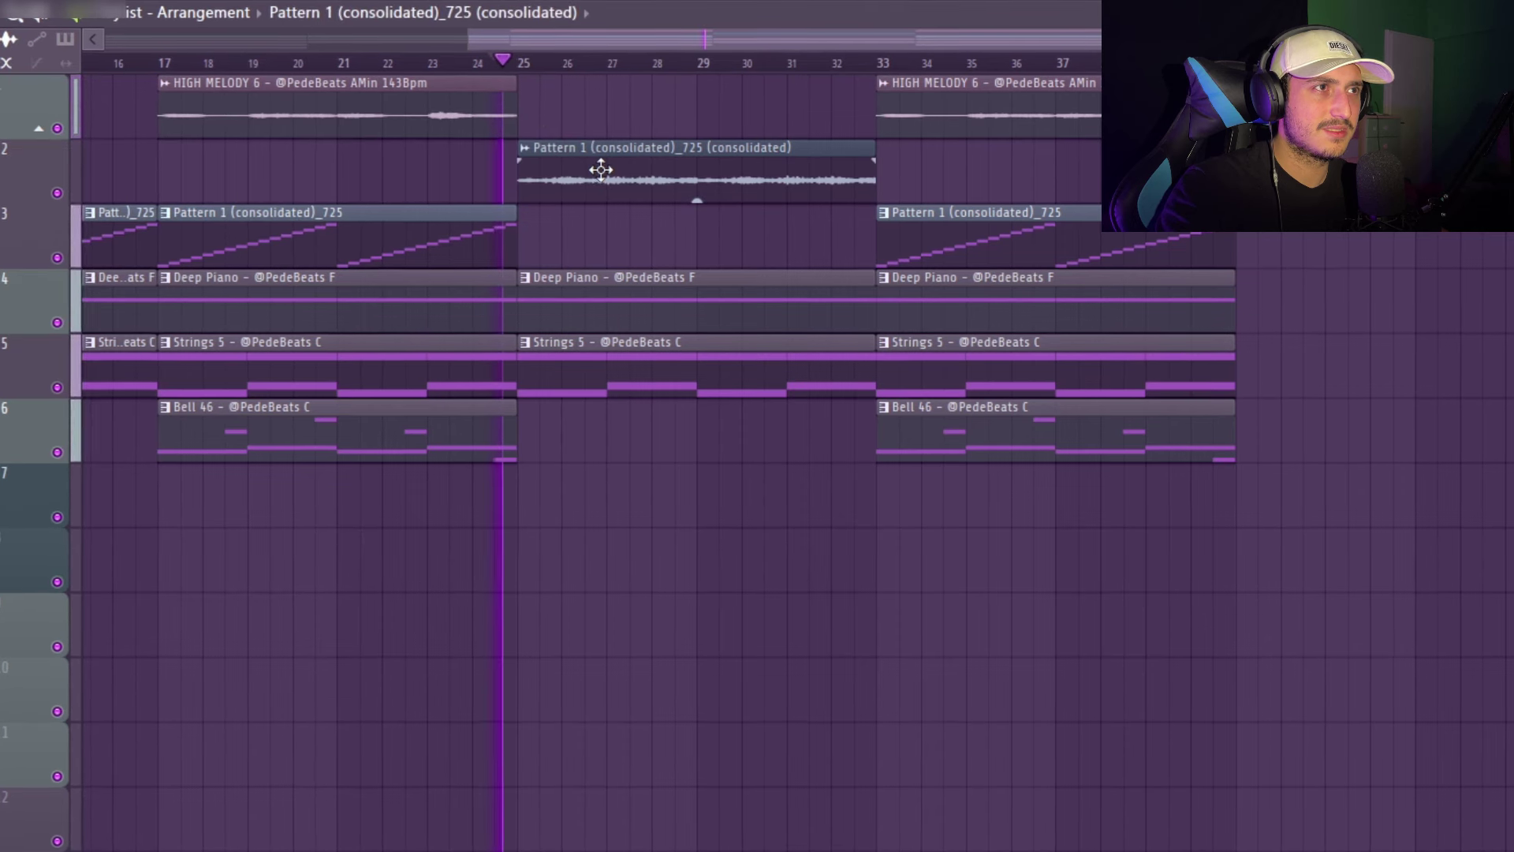
{"action": "double_click", "coordinate": [599, 159]}
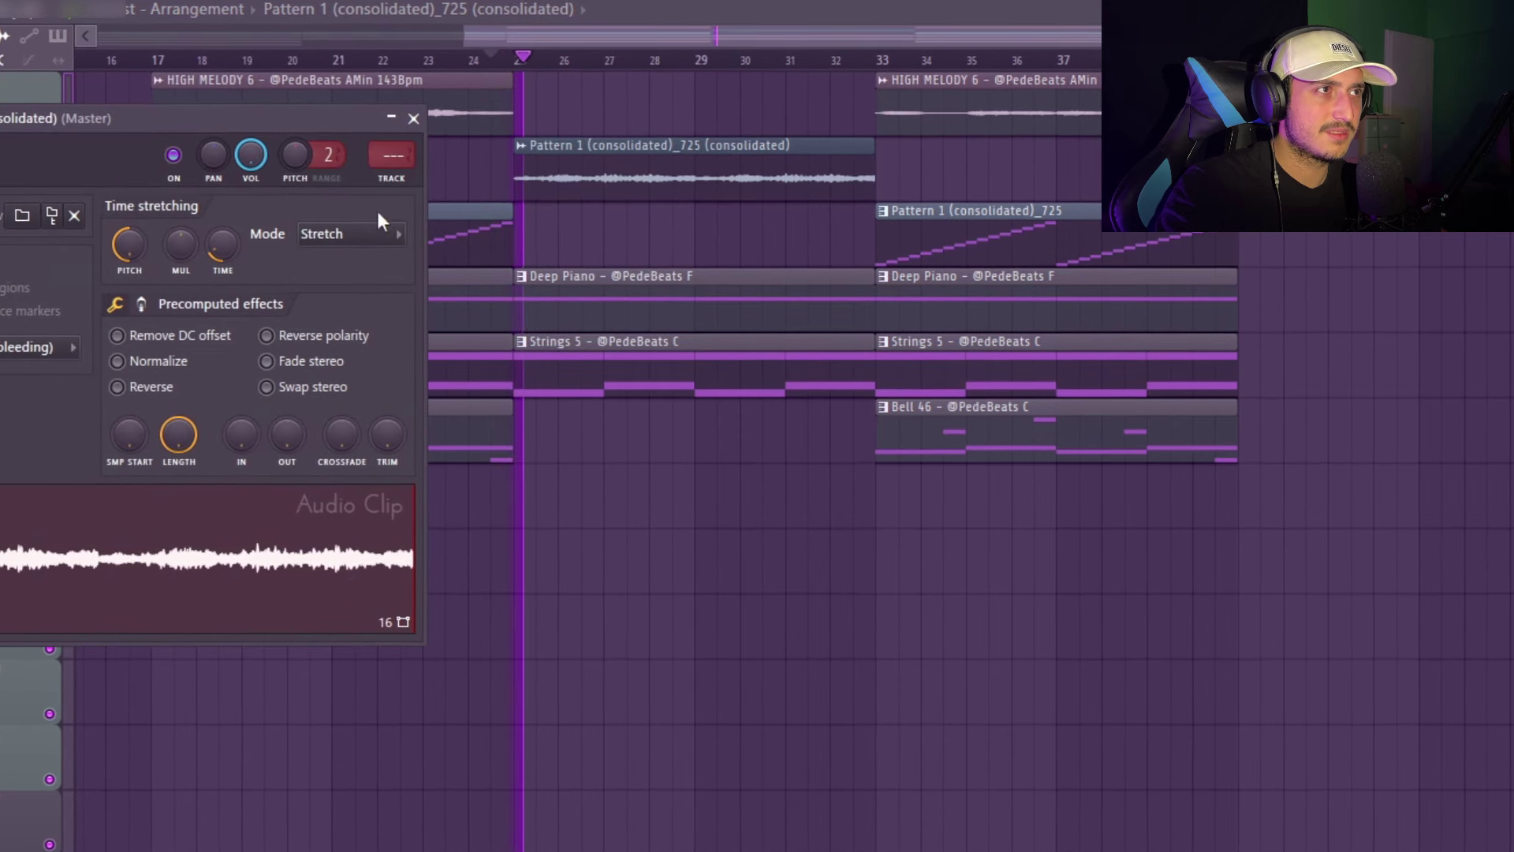
{"action": "key", "text": "Escape"}
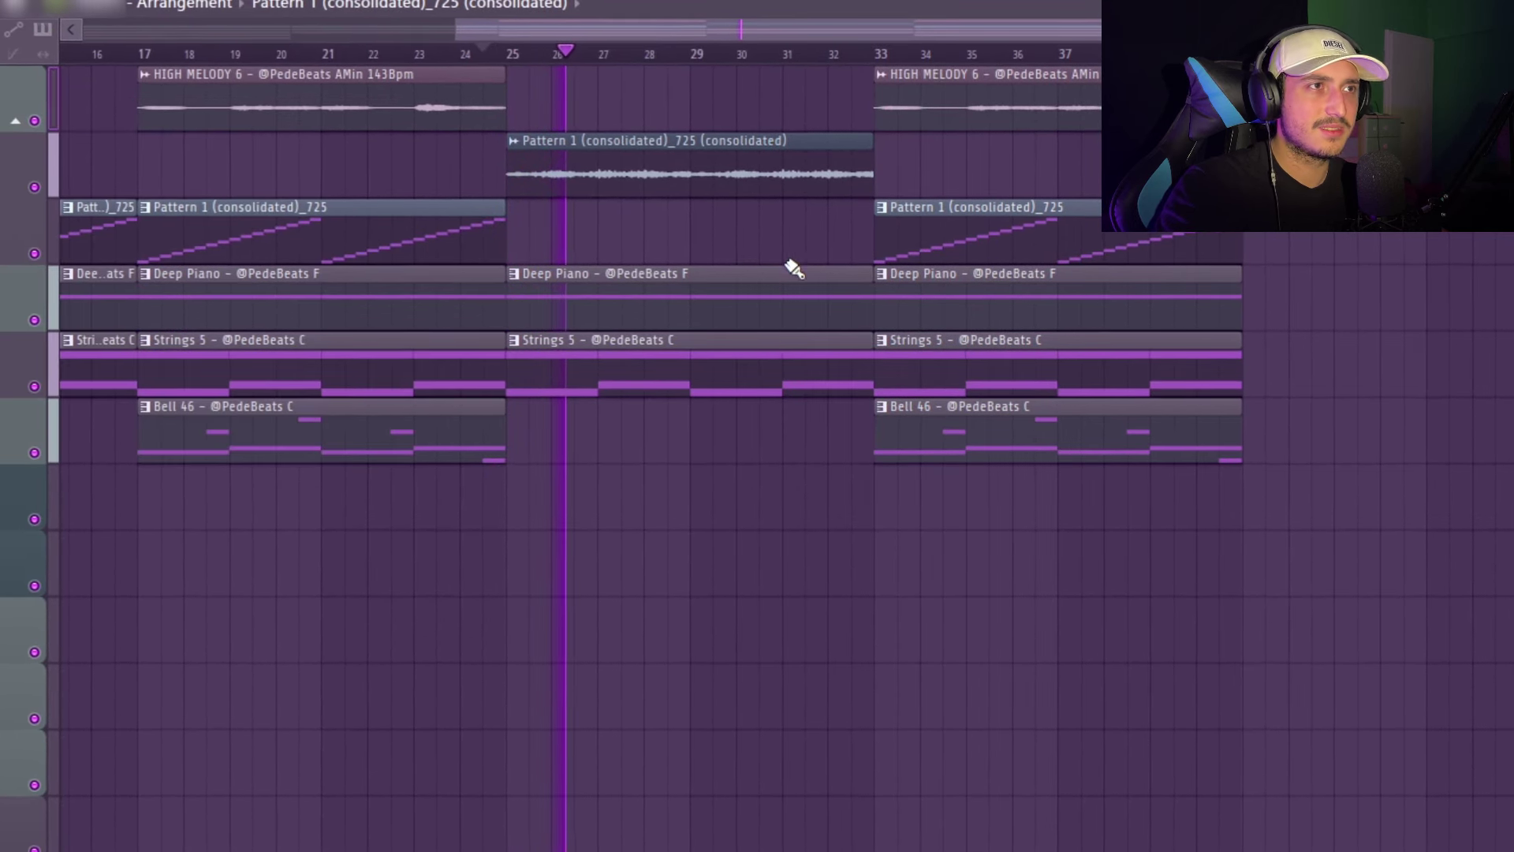
{"action": "scroll", "coordinate": [737, 268], "scroll_direction": "up", "scroll_amount": 4}
{"action": "scroll", "coordinate": [662, 281], "scroll_direction": "down", "scroll_amount": 4}
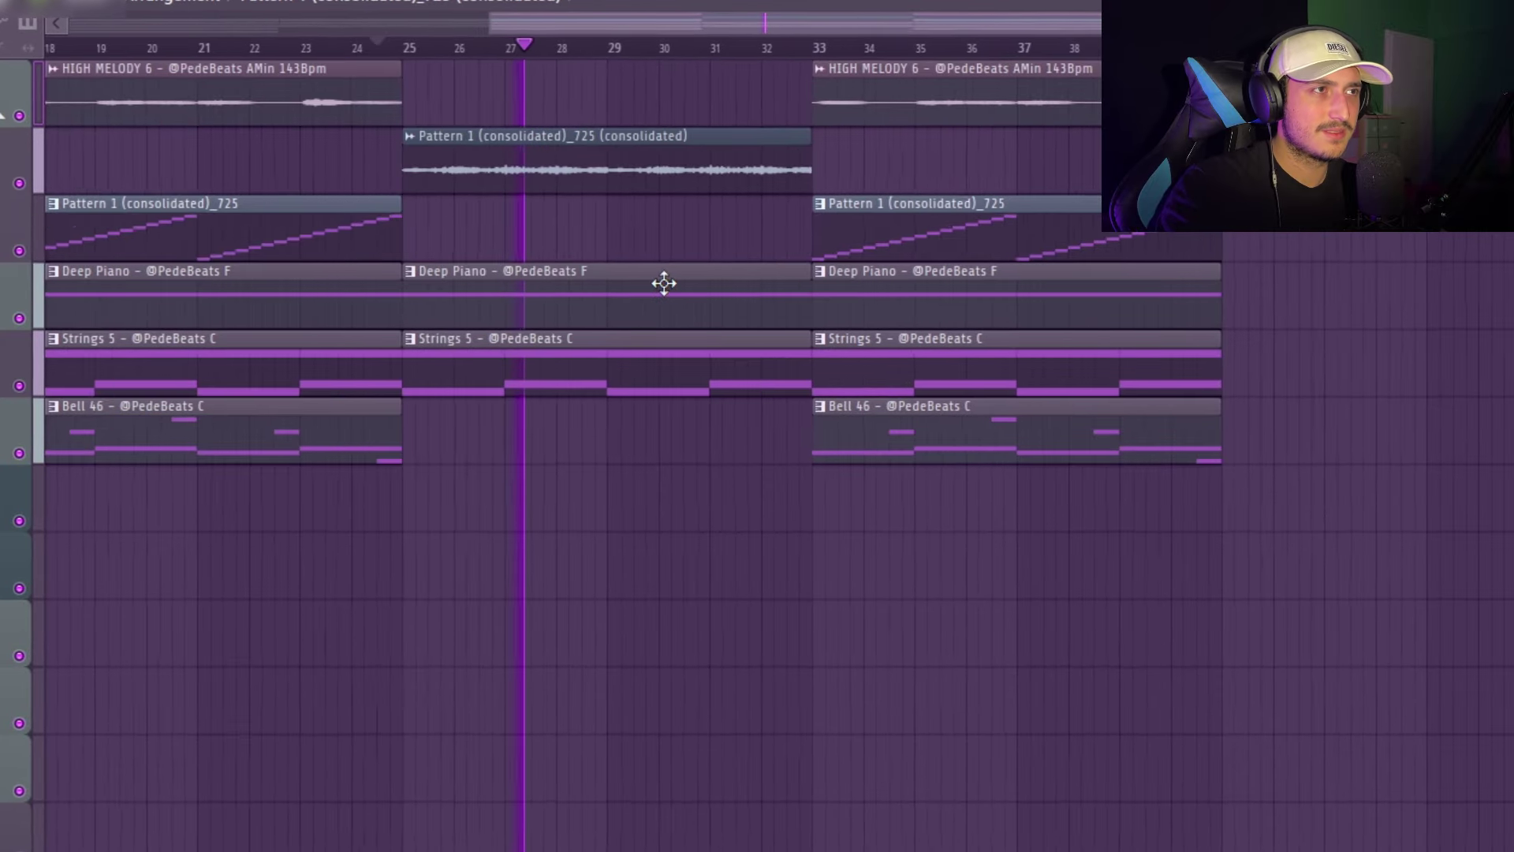
{"action": "double_click", "coordinate": [544, 170]}
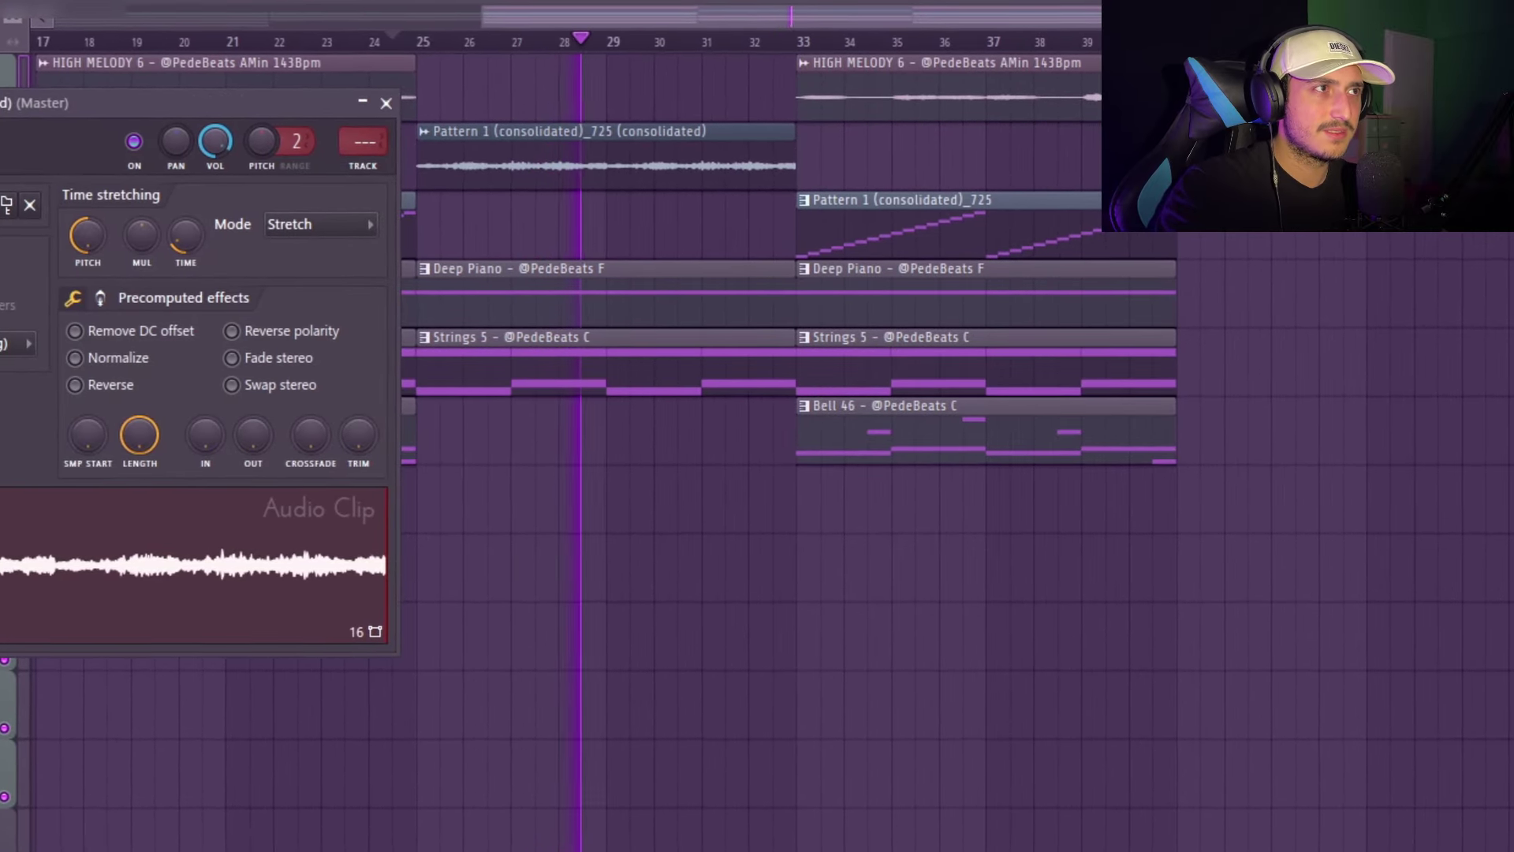
{"action": "key", "text": "Escape"}
{"action": "scroll", "coordinate": [642, 240], "scroll_direction": "up", "scroll_amount": 4}
{"action": "scroll", "coordinate": [798, 179], "scroll_direction": "down", "scroll_amount": 4}
Step: Duplicate the consolidated audio clip into bars 33 to 40 and delete the HIGH MELODY 6 and Pattern 1 pattern clips there
{"action": "key", "text": "ctrl+b"}
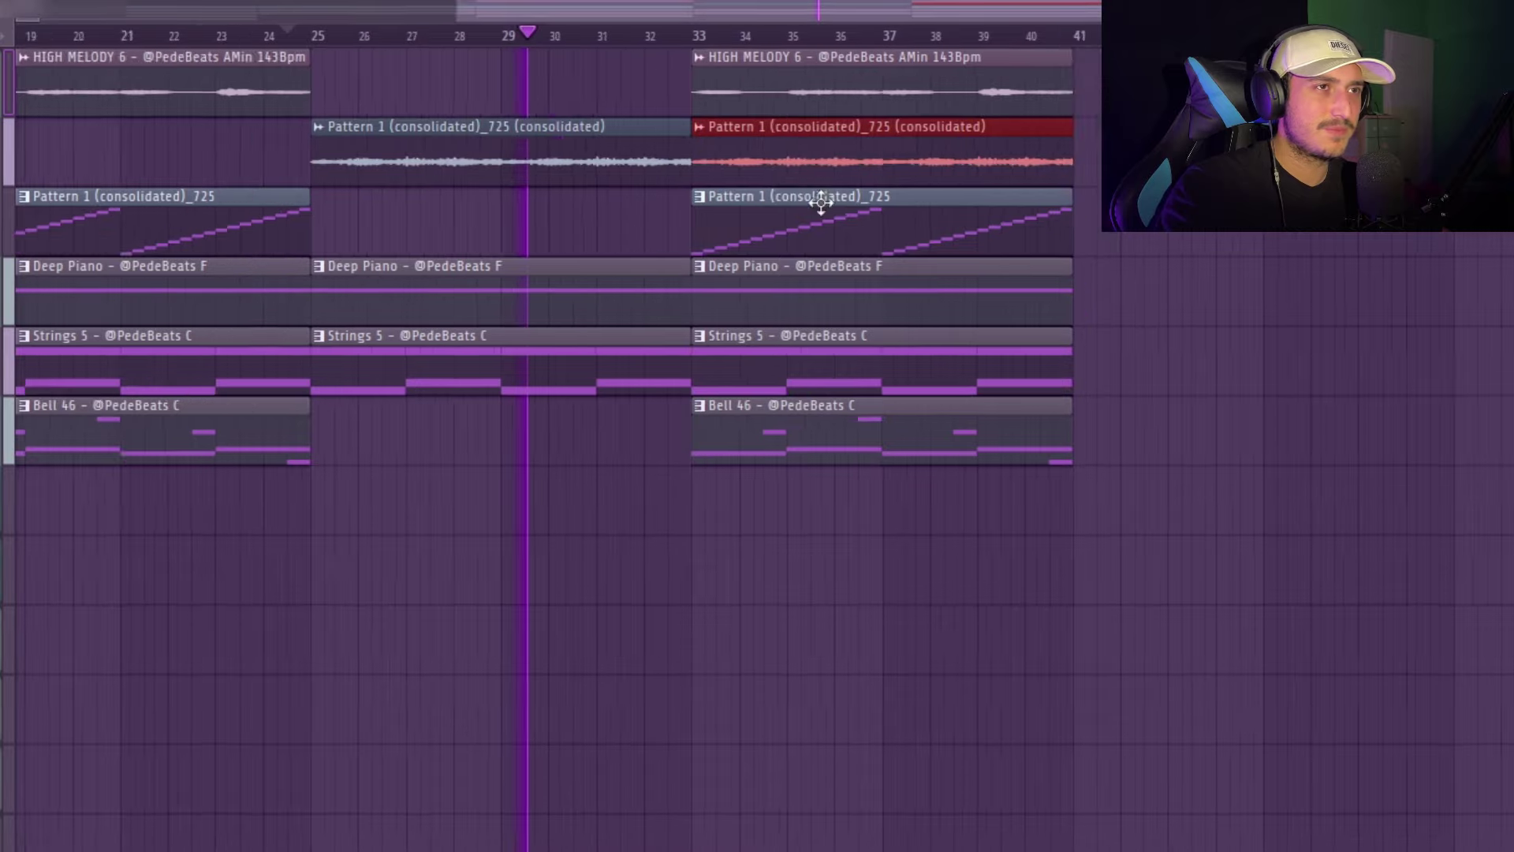
{"action": "scroll", "coordinate": [1058, 192], "scroll_direction": "up", "scroll_amount": 2}
{"action": "right_click", "coordinate": [1028, 98]}
{"action": "right_click", "coordinate": [1014, 247]}
{"action": "scroll", "coordinate": [1058, 268], "scroll_direction": "up", "scroll_amount": 2}
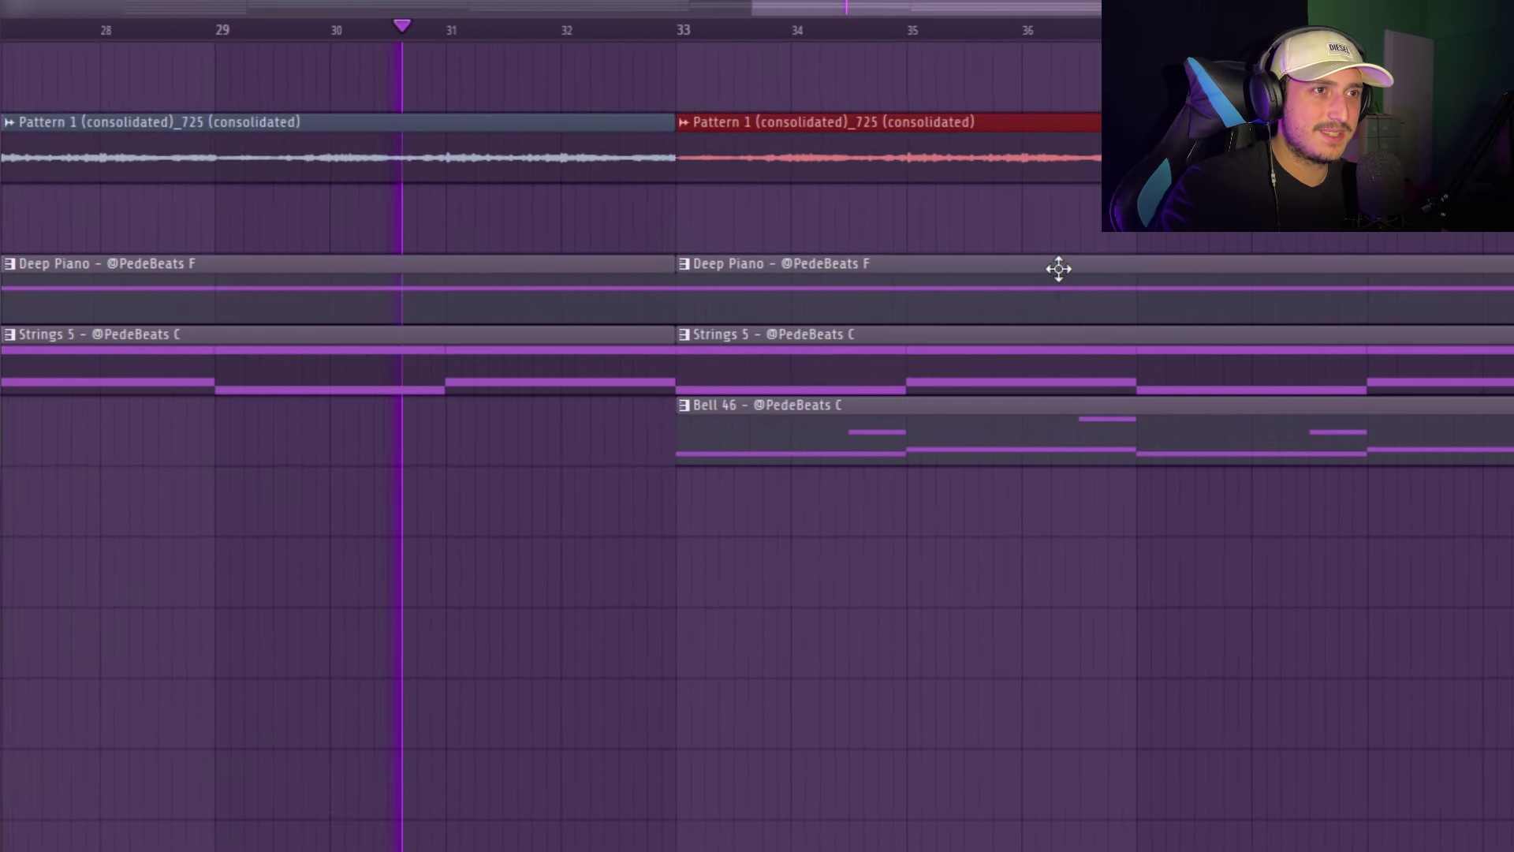
Step: Select all clips of the arrangement from bar 1 to bar 40
{"action": "scroll", "coordinate": [1058, 268], "scroll_direction": "down", "scroll_amount": 6}
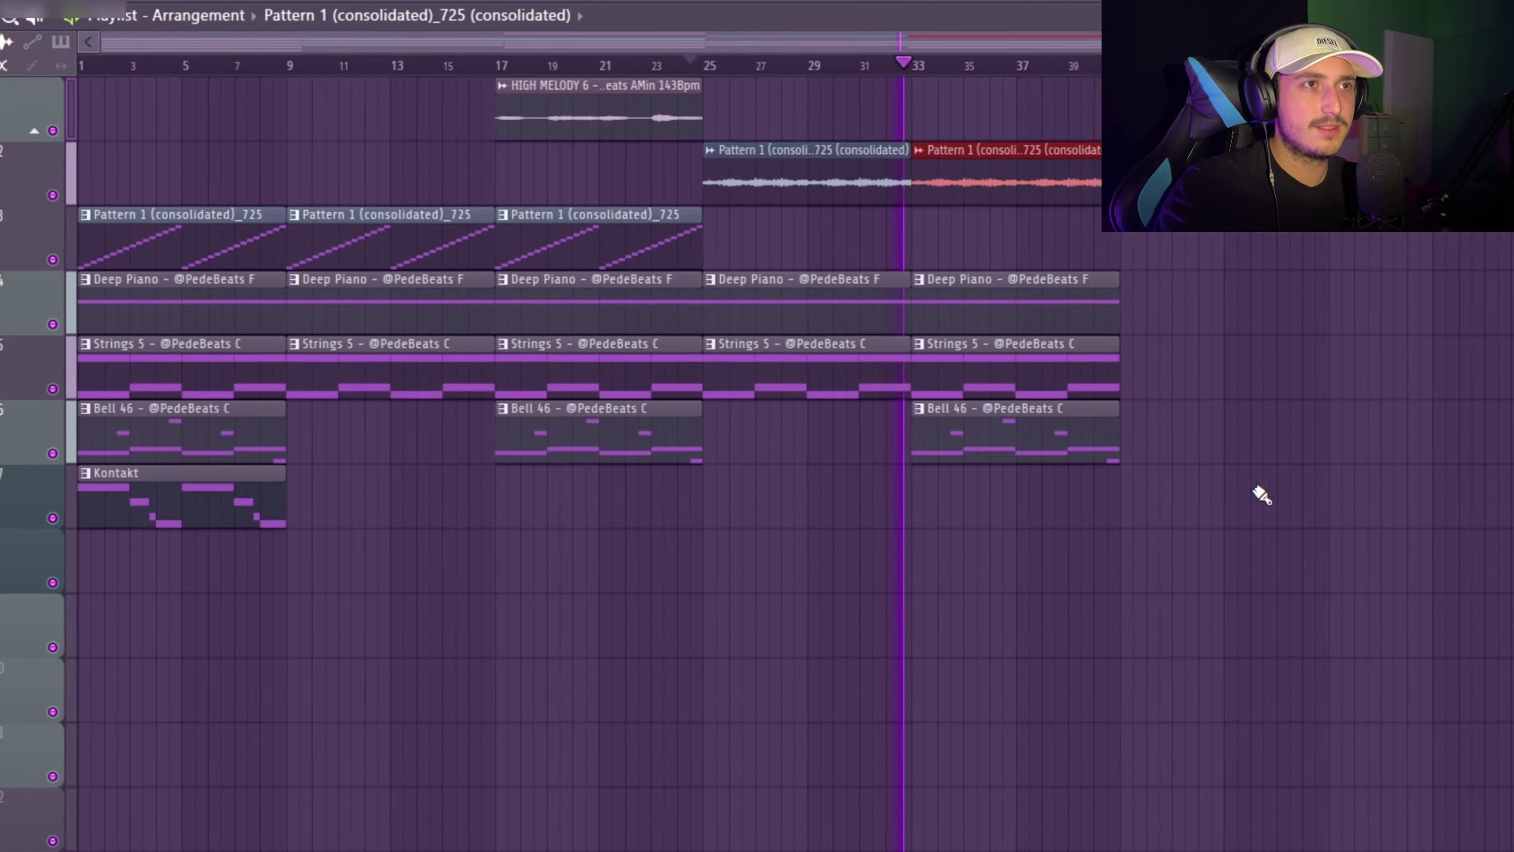
{"action": "left_click_drag", "start_coordinate": [1384, 588], "coordinate": [86, 118]}
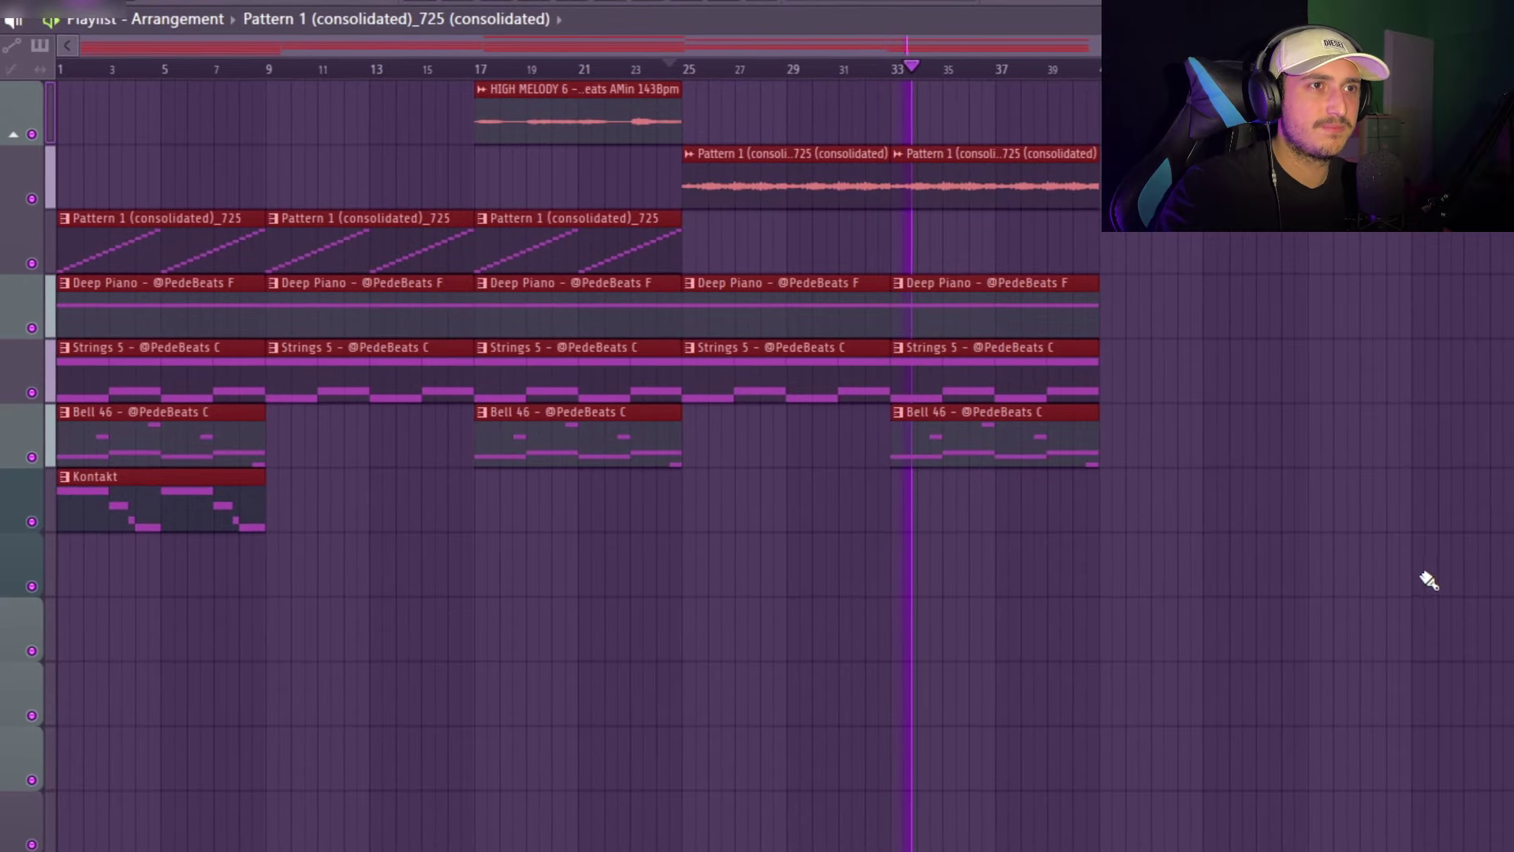
{"action": "scroll", "coordinate": [1295, 575], "scroll_direction": "up", "scroll_amount": 2}
{"action": "scroll", "coordinate": [1160, 595], "scroll_direction": "down", "scroll_amount": 2}
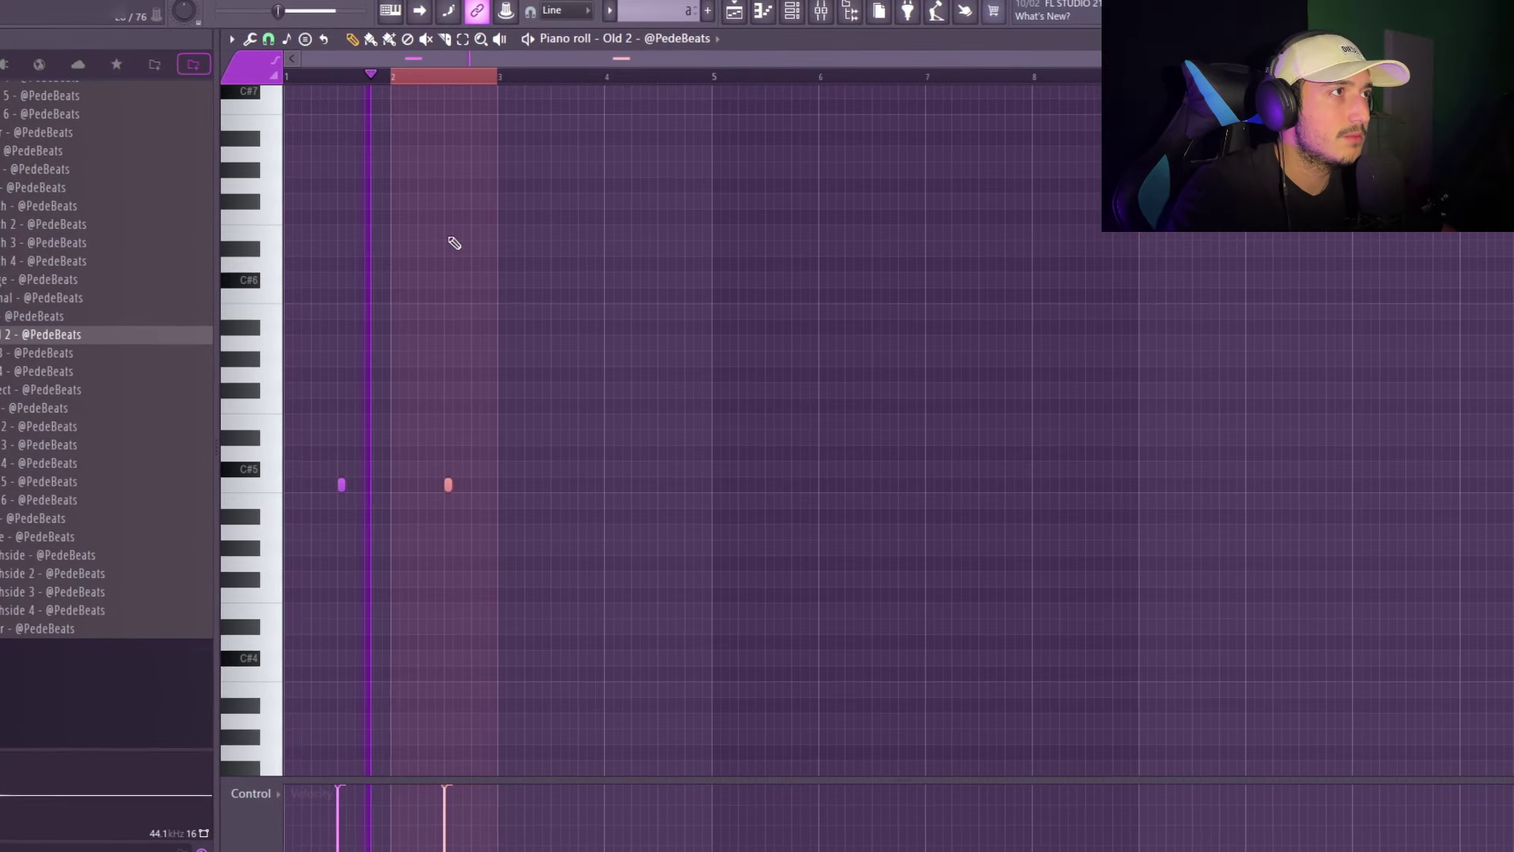
Step: Duplicate the one-bar Old 2 hit on C5 through bar 8
{"action": "key", "text": "ctrl+b"}
{"action": "key", "text": "ctrl+b"}
{"action": "key", "text": "ctrl+b"}
{"action": "key", "text": "ctrl+b"}
{"action": "key", "text": "ctrl+b"}
{"action": "key", "text": "ctrl+b"}
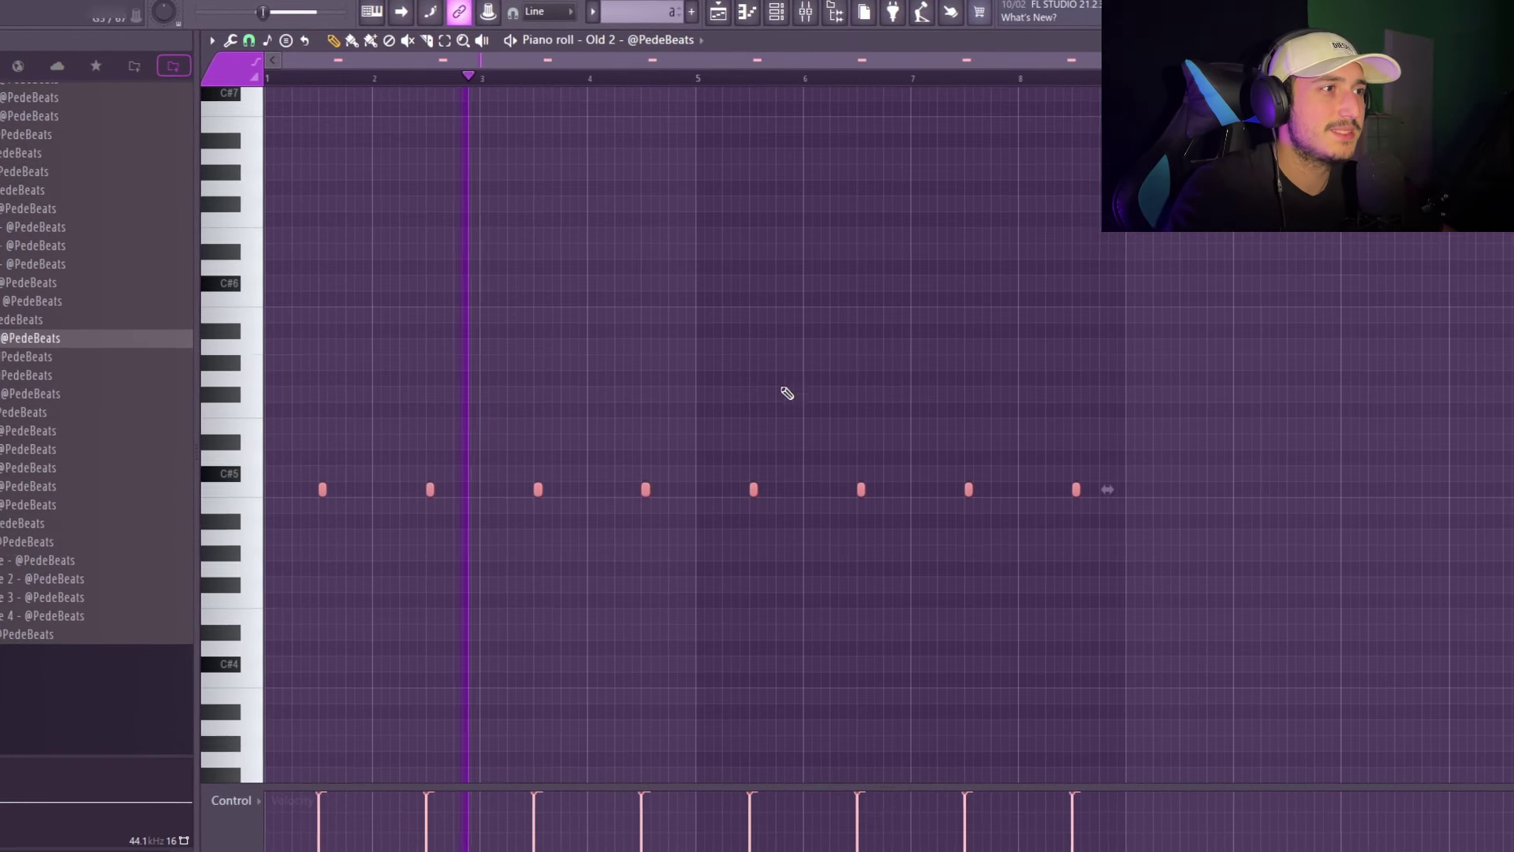
{"action": "scroll", "coordinate": [710, 426], "scroll_direction": "down", "scroll_amount": 3}
{"action": "scroll", "coordinate": [635, 413], "scroll_direction": "up", "scroll_amount": 3, "text": "ctrl"}
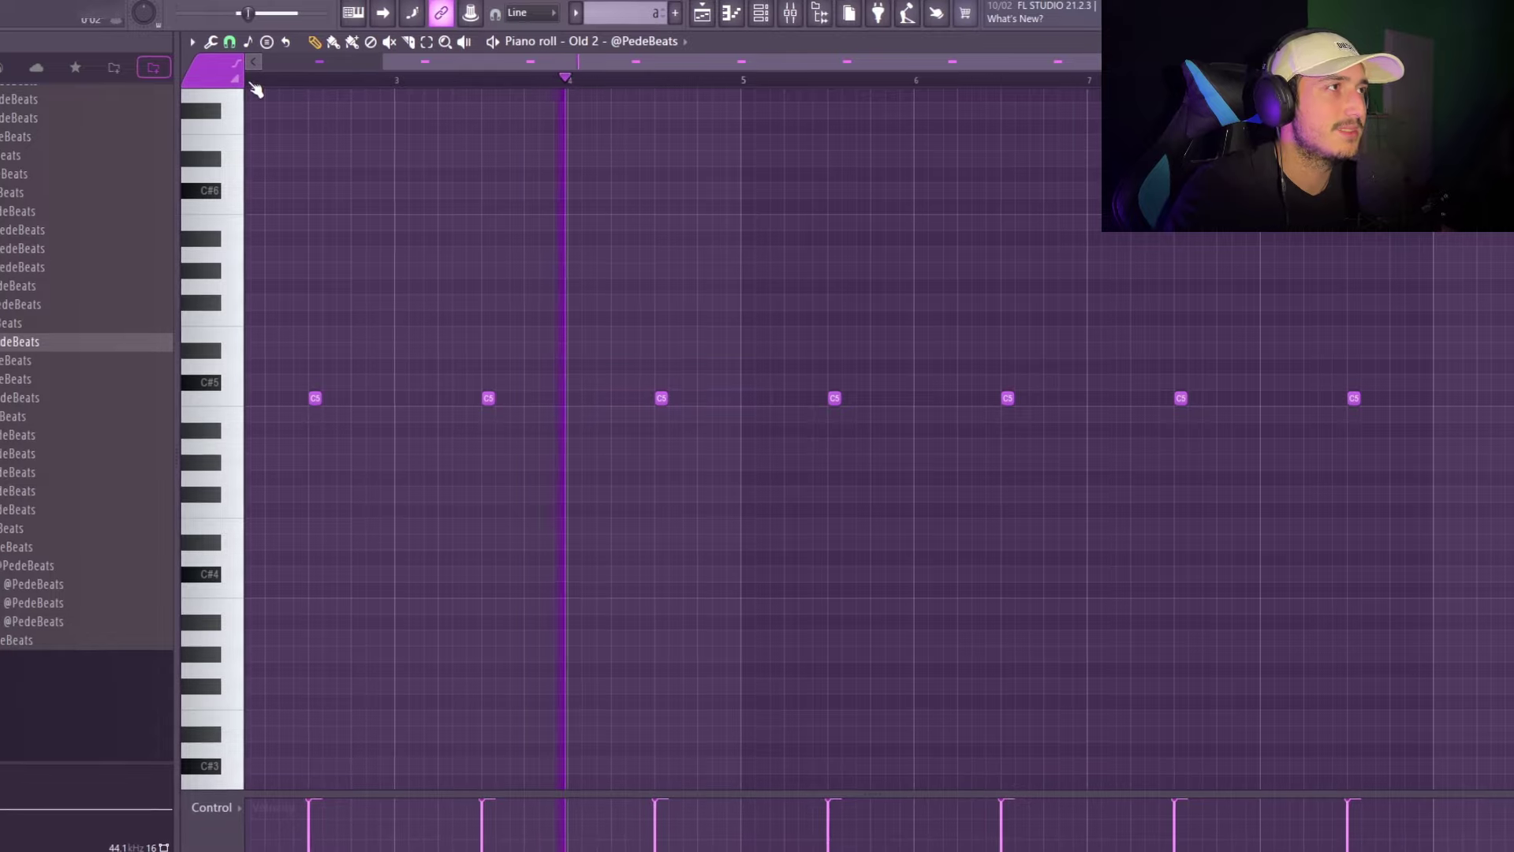
Step: Set the piano-roll snap to Cell and add an extra C5 hit on the third step of bar 8
{"action": "left_click", "coordinate": [229, 41]}
{"action": "left_click", "coordinate": [233, 109]}
{"action": "scroll", "coordinate": [1018, 366], "scroll_direction": "down", "scroll_amount": 2, "text": "ctrl"}
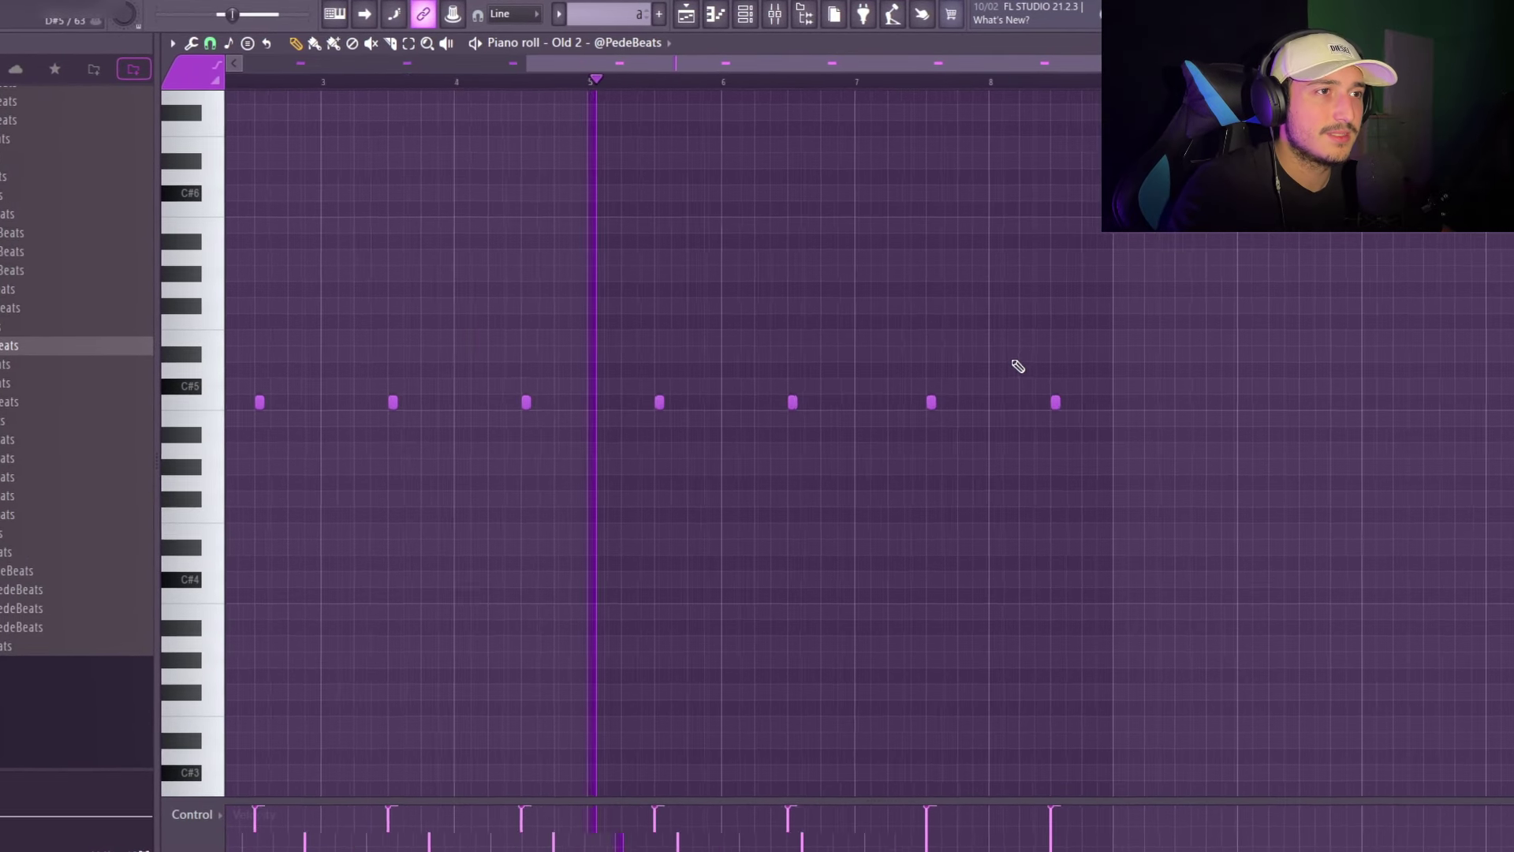
{"action": "scroll", "coordinate": [1018, 366], "scroll_direction": "up", "scroll_amount": 2, "text": "ctrl"}
{"action": "scroll", "coordinate": [1105, 396], "scroll_direction": "up", "scroll_amount": 3, "text": "ctrl"}
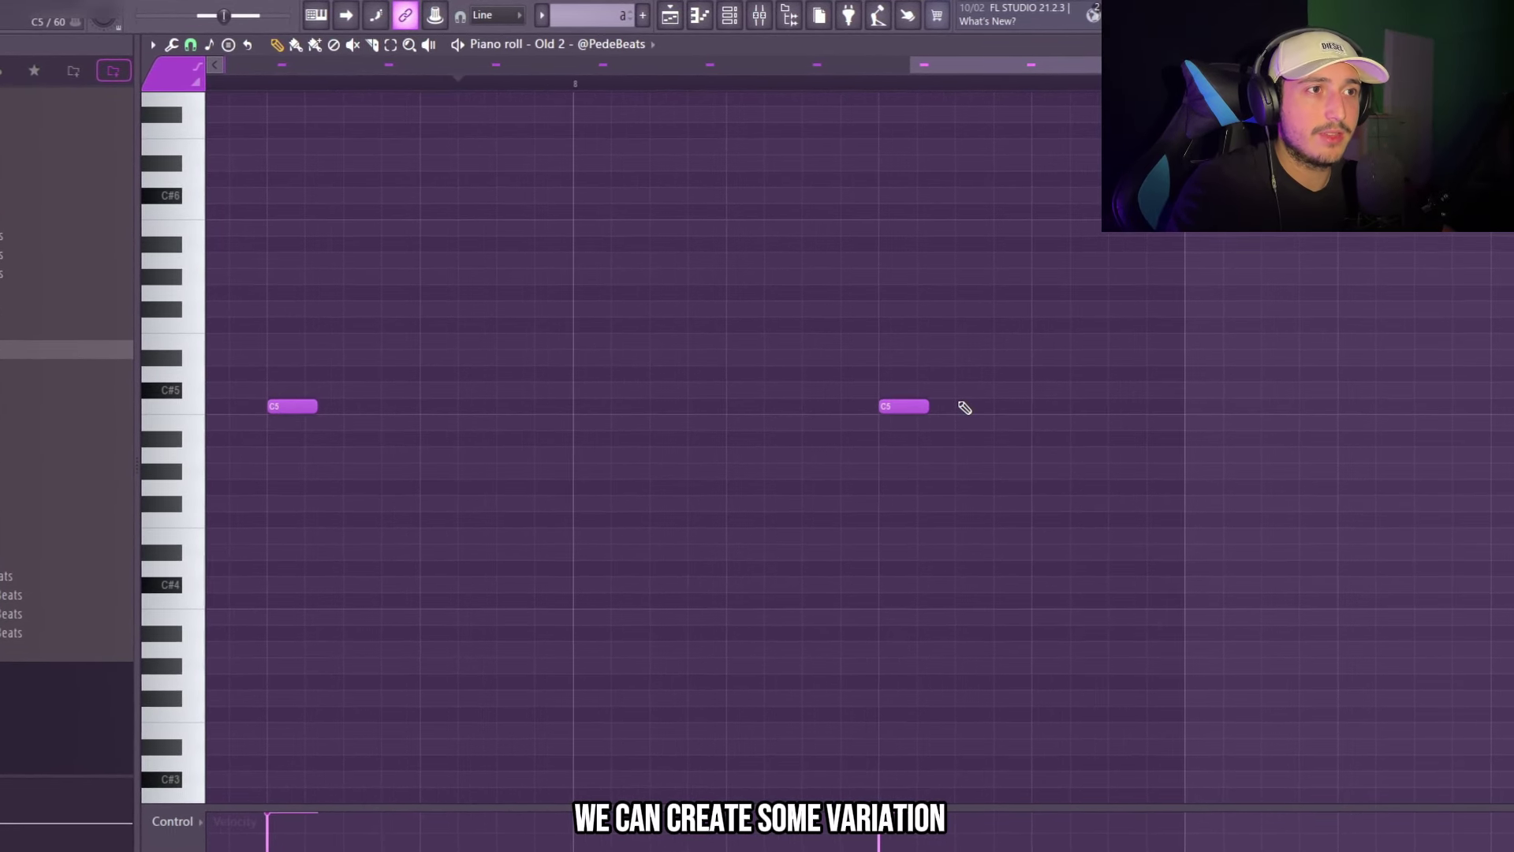
{"action": "left_click", "coordinate": [655, 409]}
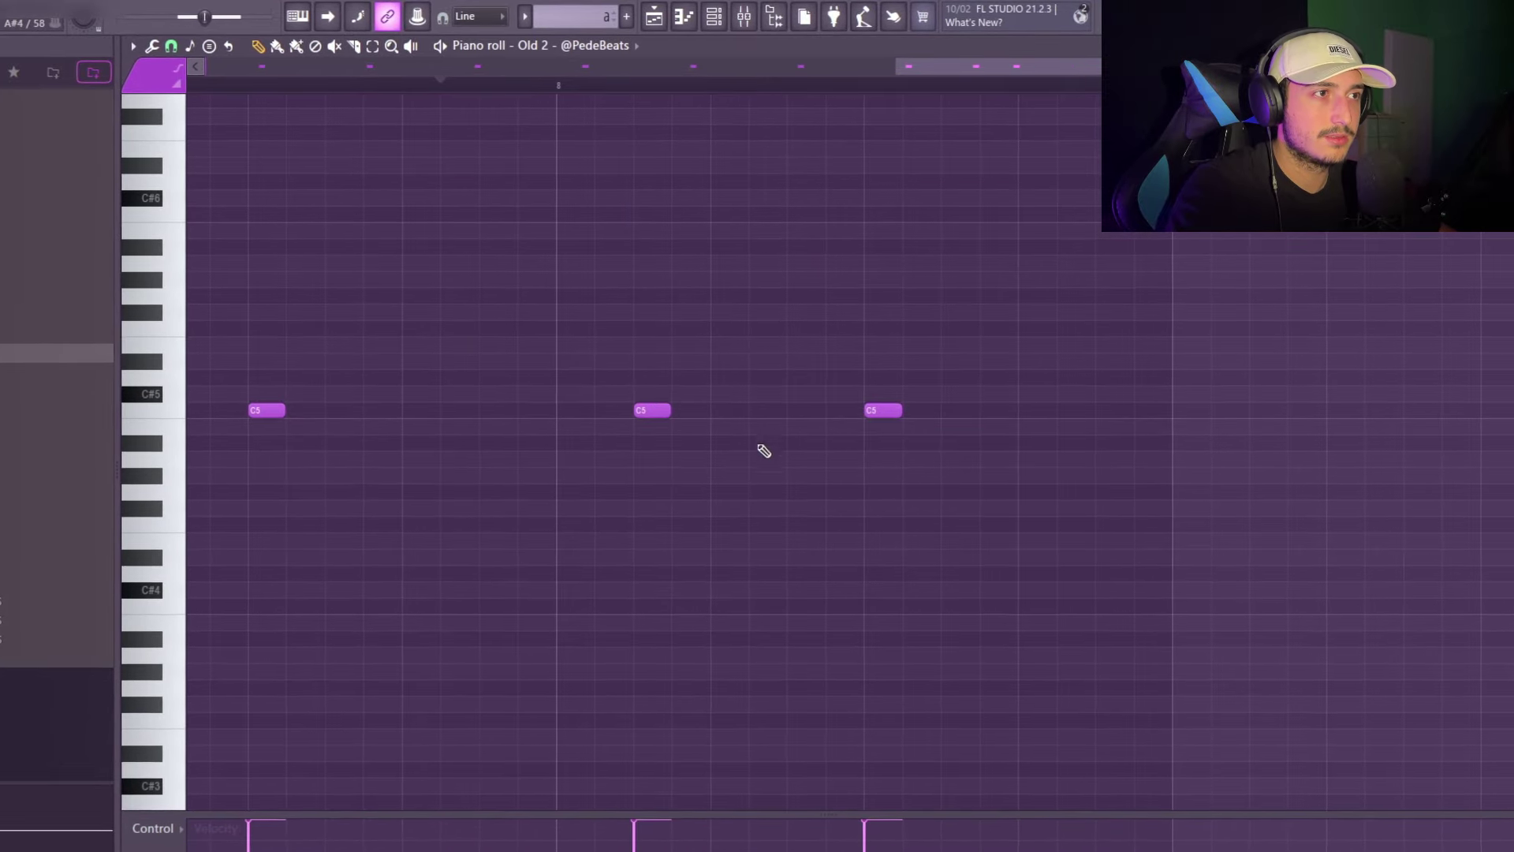
{"action": "key", "text": "space"}
{"action": "scroll", "coordinate": [439, 278], "scroll_direction": "down", "scroll_amount": 3, "text": "ctrl"}
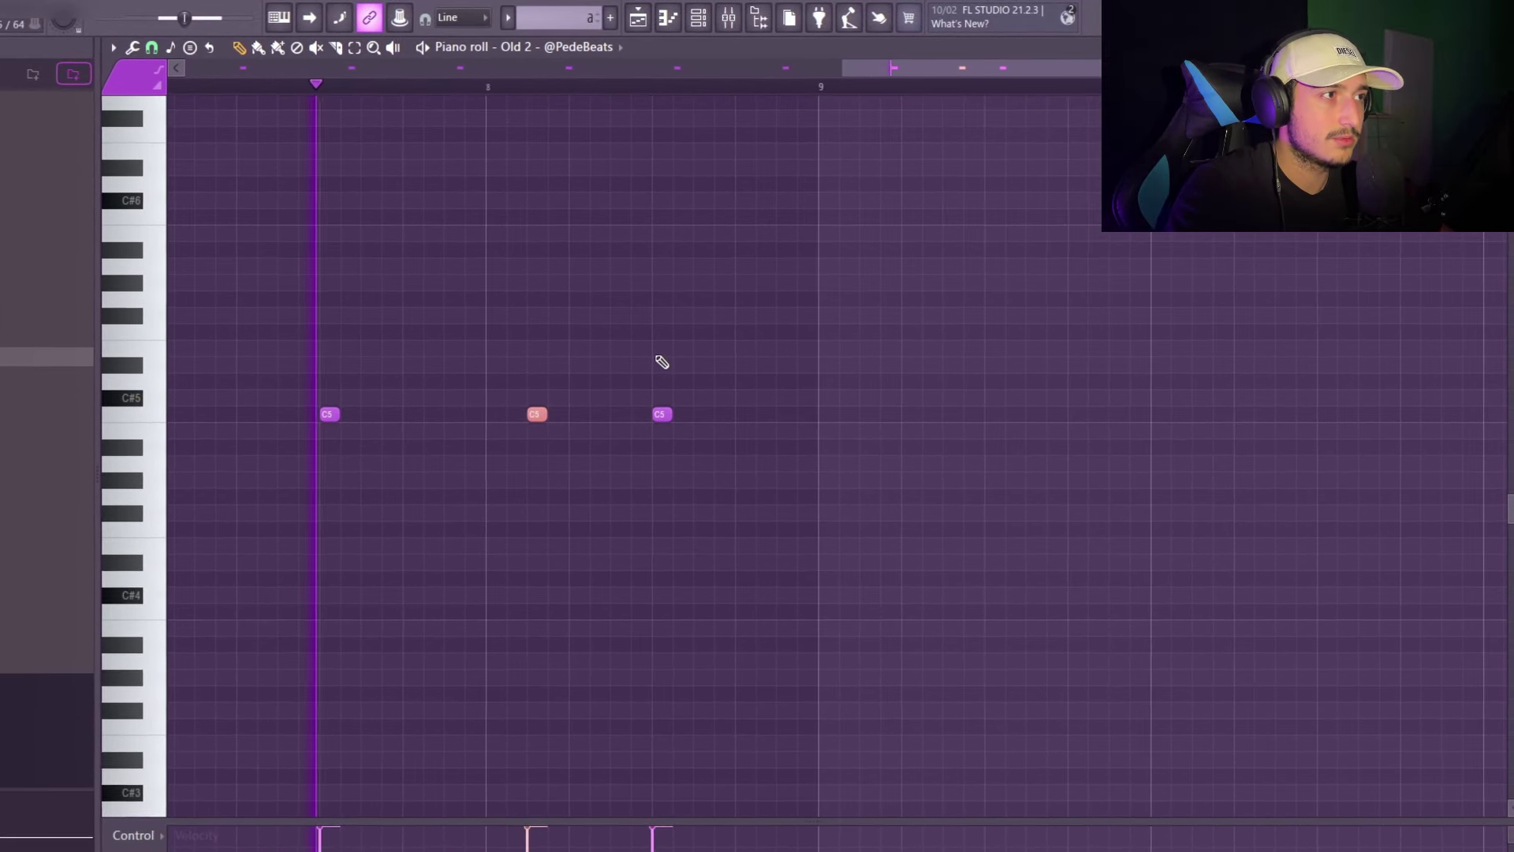
Step: Complete bar 8 with C5 hits on steps 9, 10, 11, 13 and 15, and transpose all Old 2 notes down one semitone
{"action": "scroll", "coordinate": [836, 394], "scroll_direction": "up", "scroll_amount": 2, "text": "ctrl"}
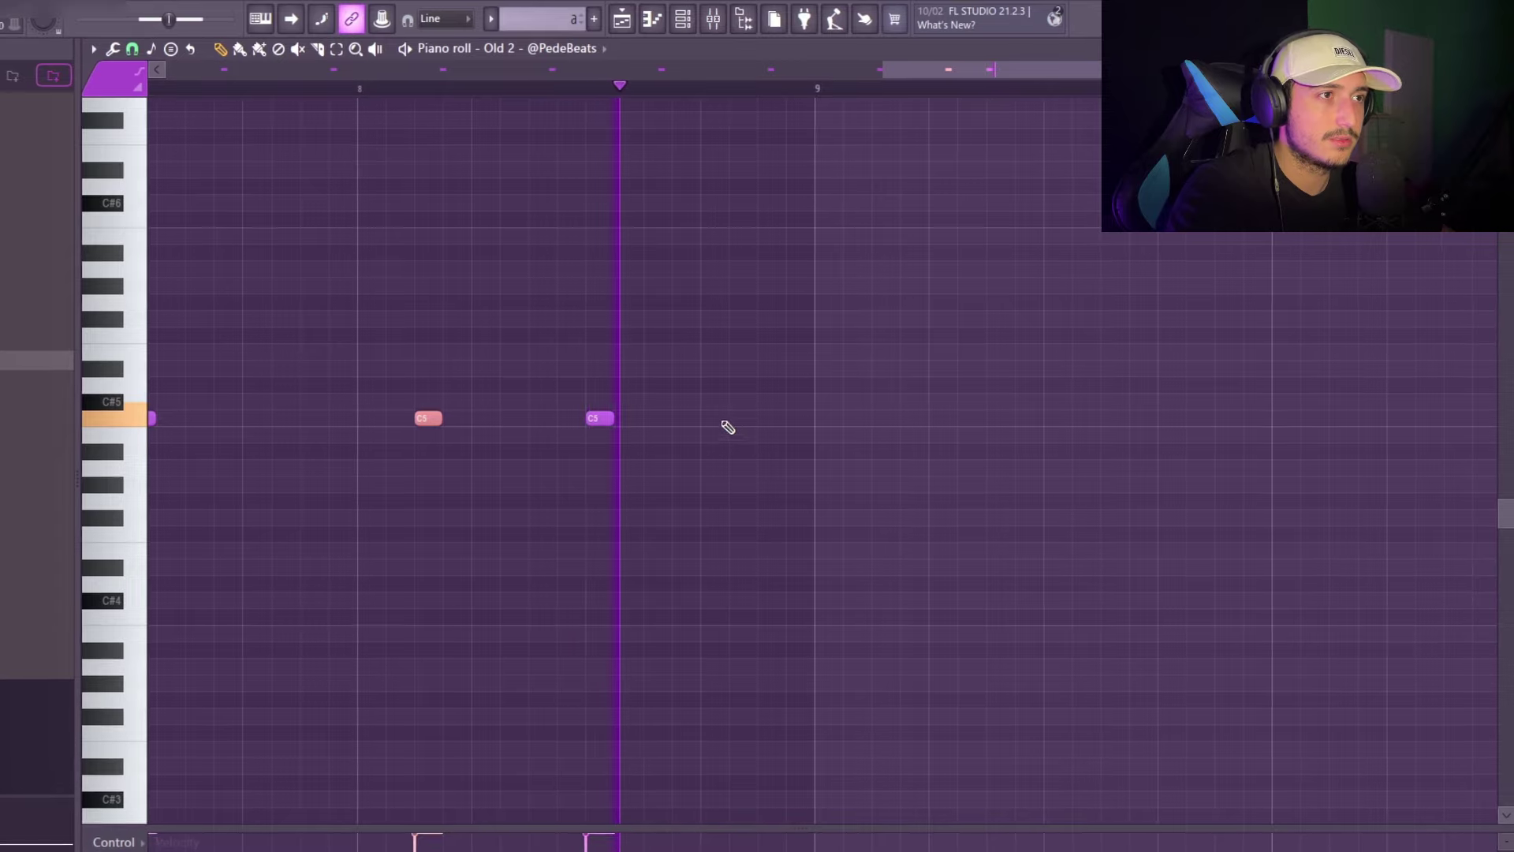
{"action": "left_click", "coordinate": [728, 426]}
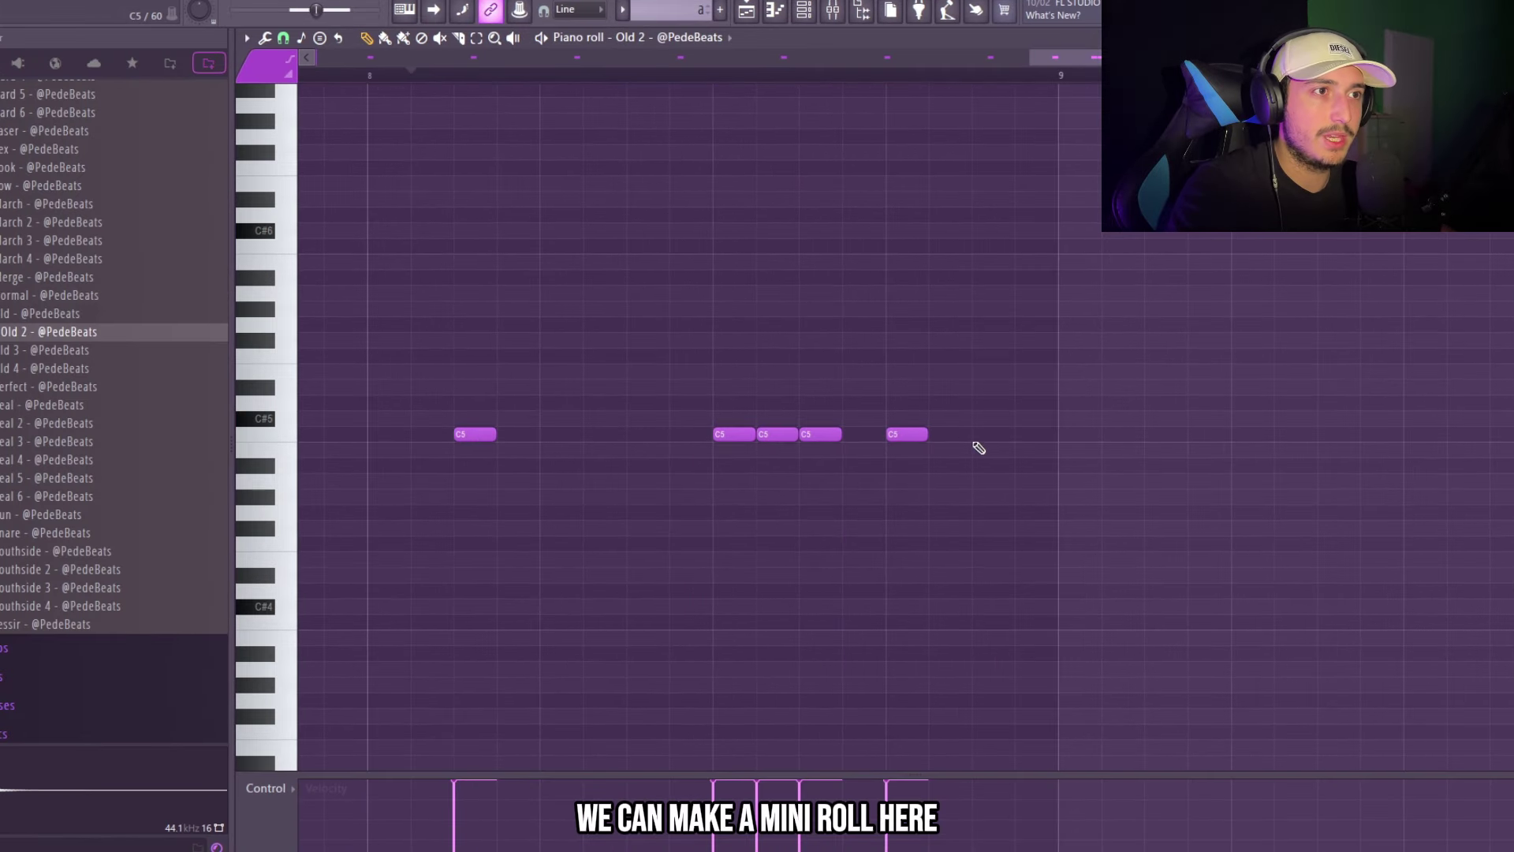
{"action": "left_click", "coordinate": [977, 436]}
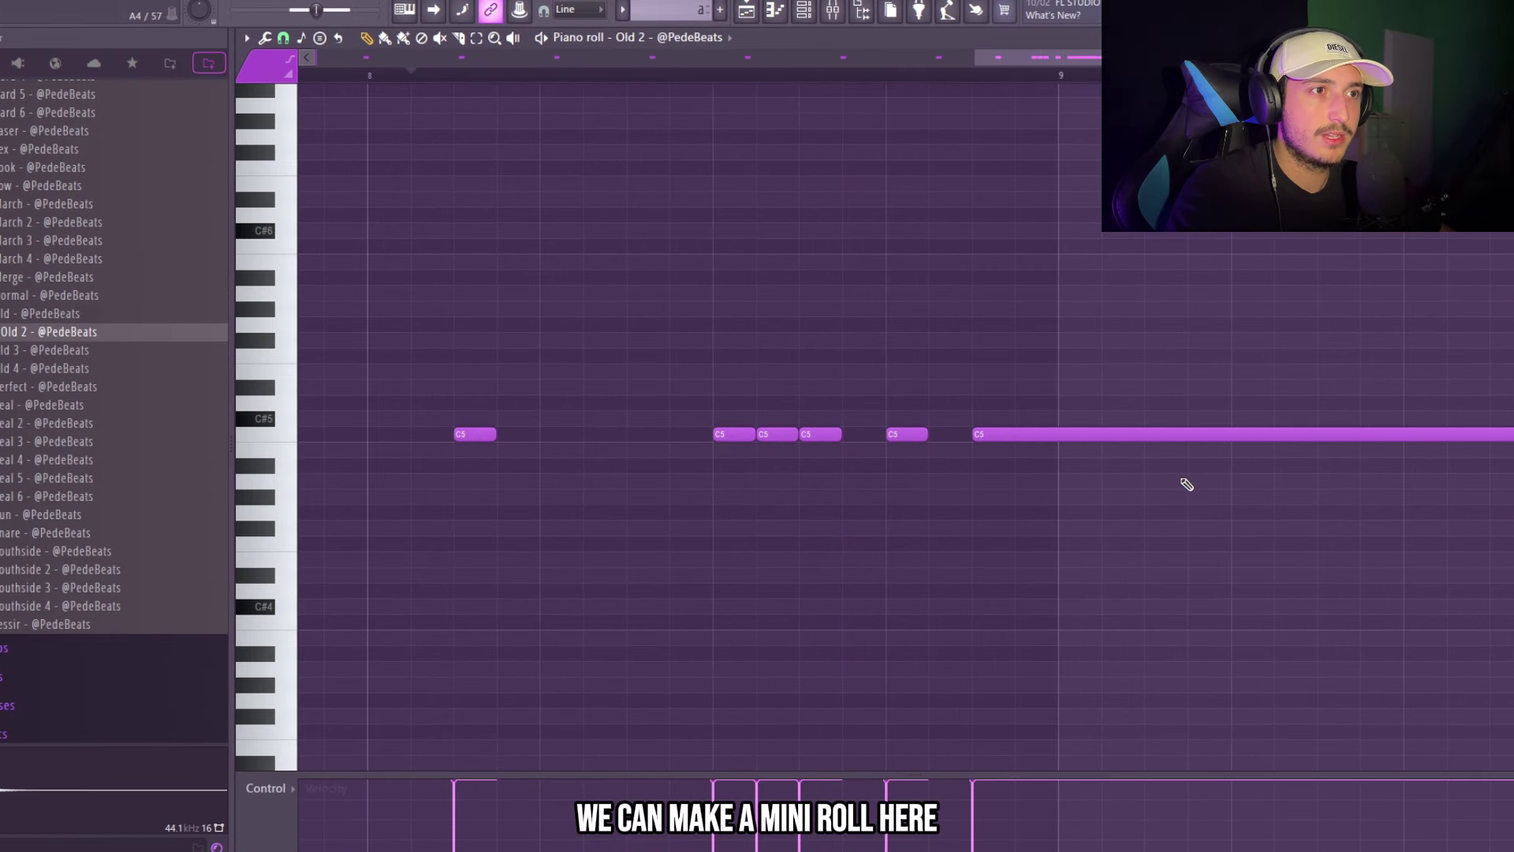
{"action": "scroll", "coordinate": [1185, 476], "scroll_direction": "down", "scroll_amount": 5, "text": "ctrl"}
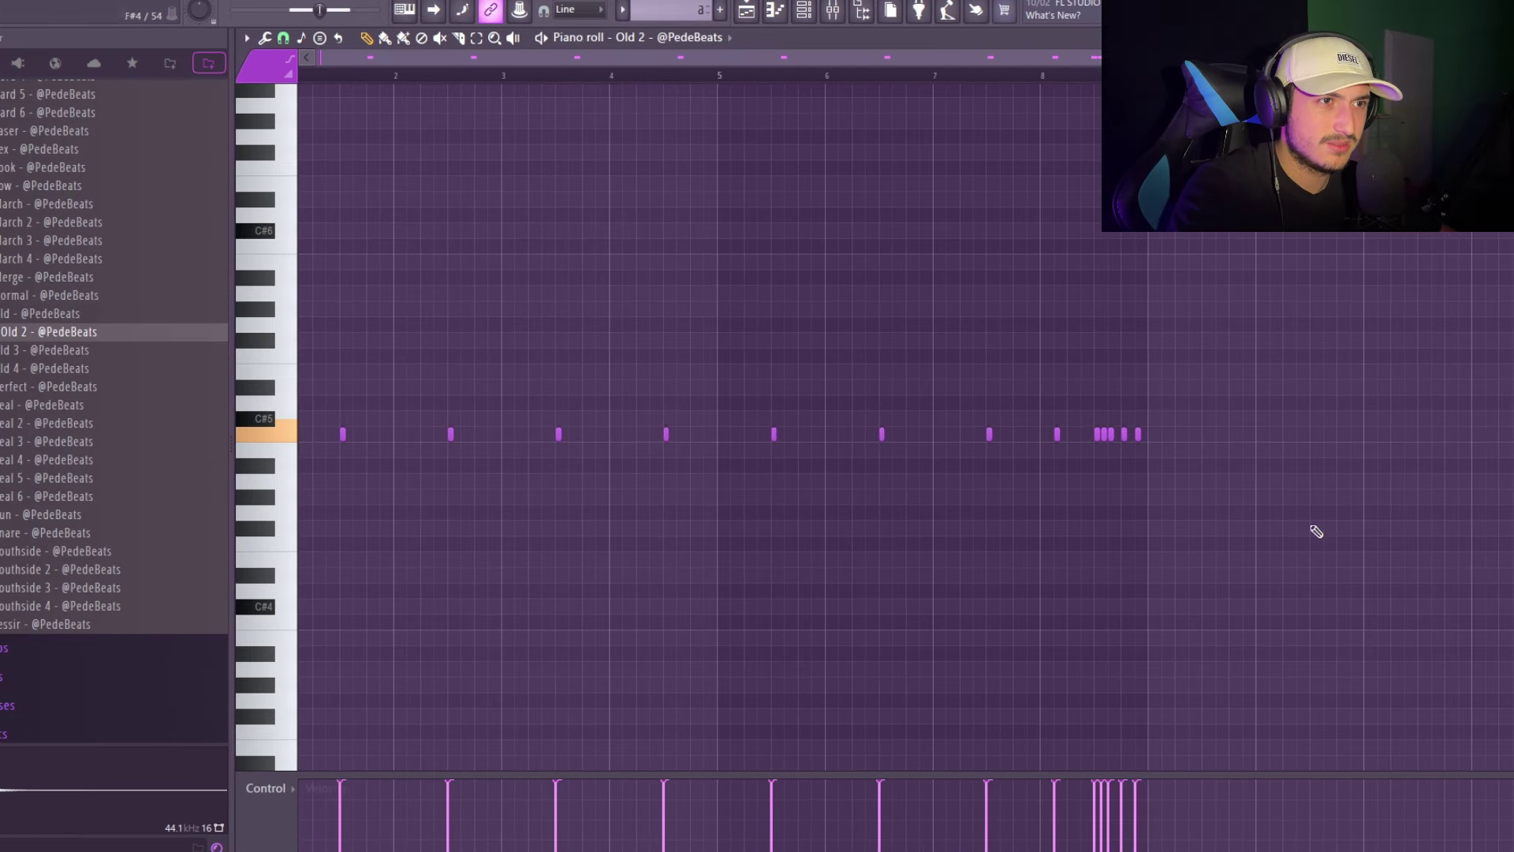
{"action": "key", "text": "shift+Down"}
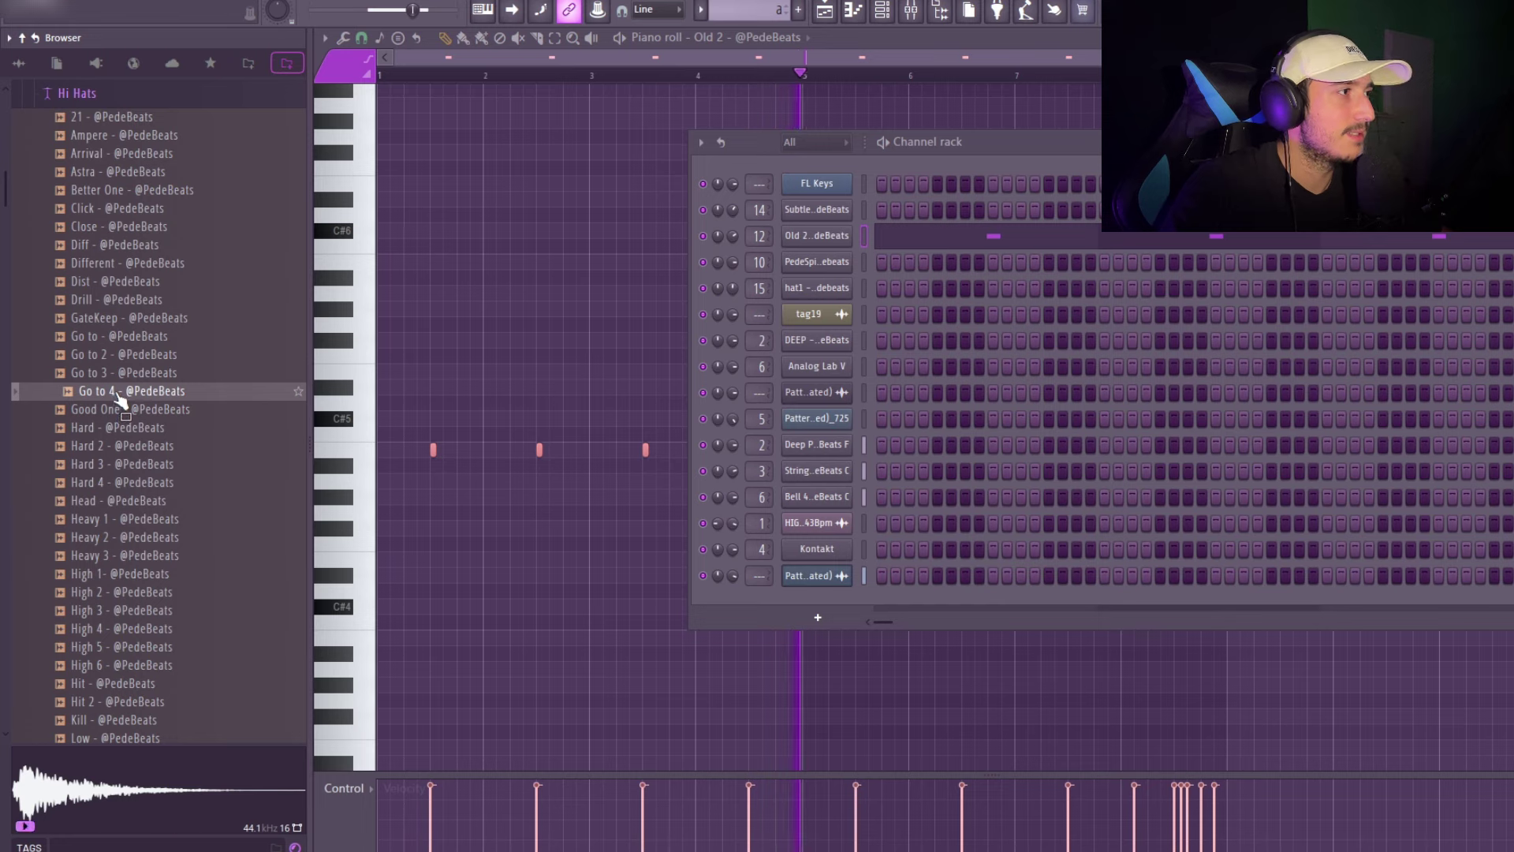
Step: Replace the Subtle sample on the track 14 channel with the Go to 4 hi-hat and fill it every 2 steps
{"action": "left_click_drag", "start_coordinate": [854, 217], "coordinate": [815, 209]}
{"action": "right_click", "coordinate": [815, 210]}
{"action": "left_click", "coordinate": [1073, 263]}
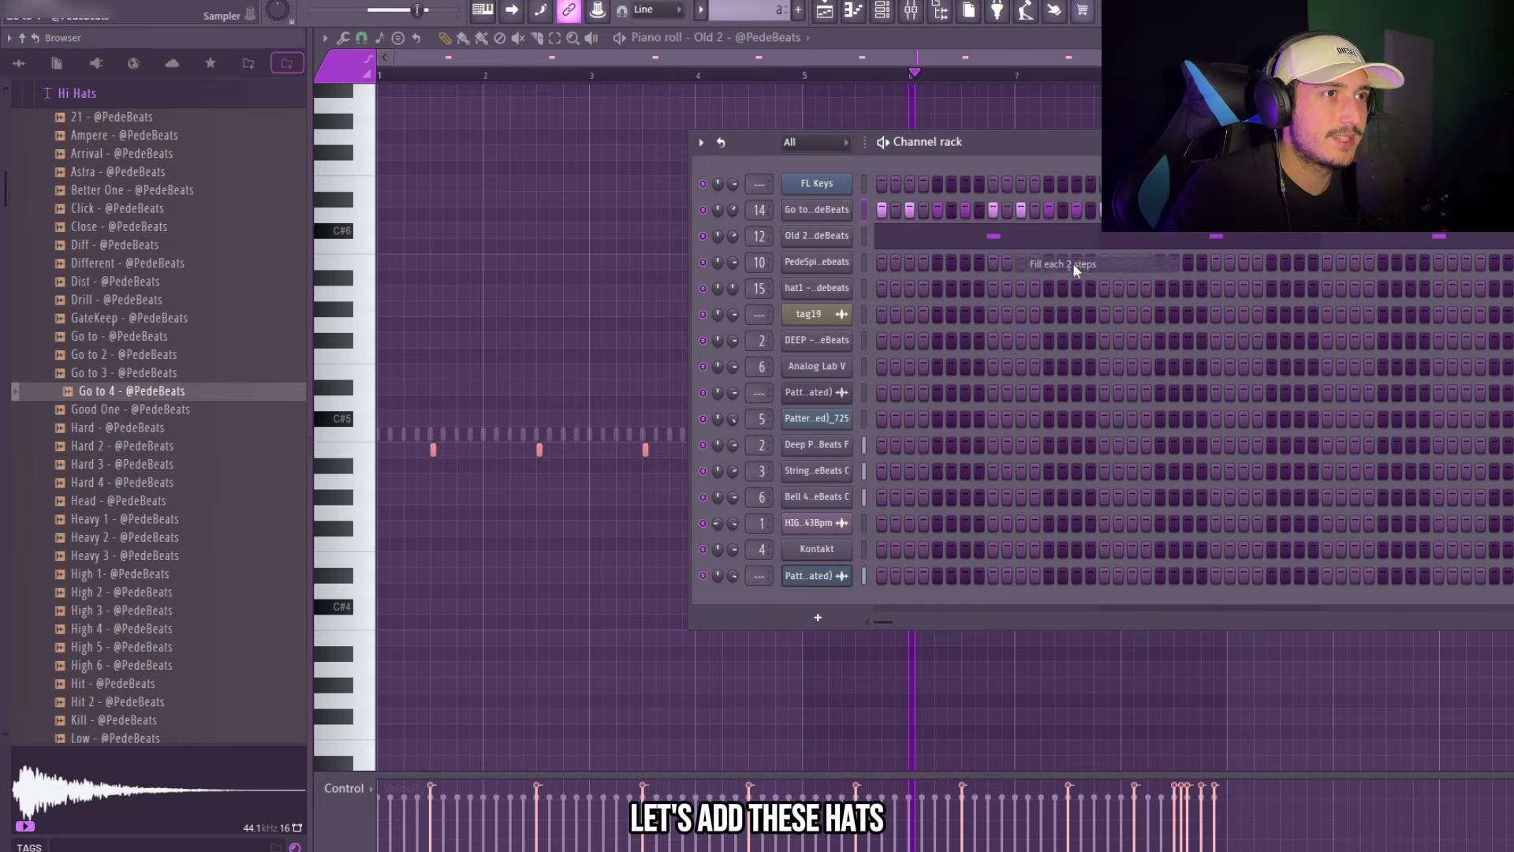
{"action": "left_click", "coordinate": [819, 209]}
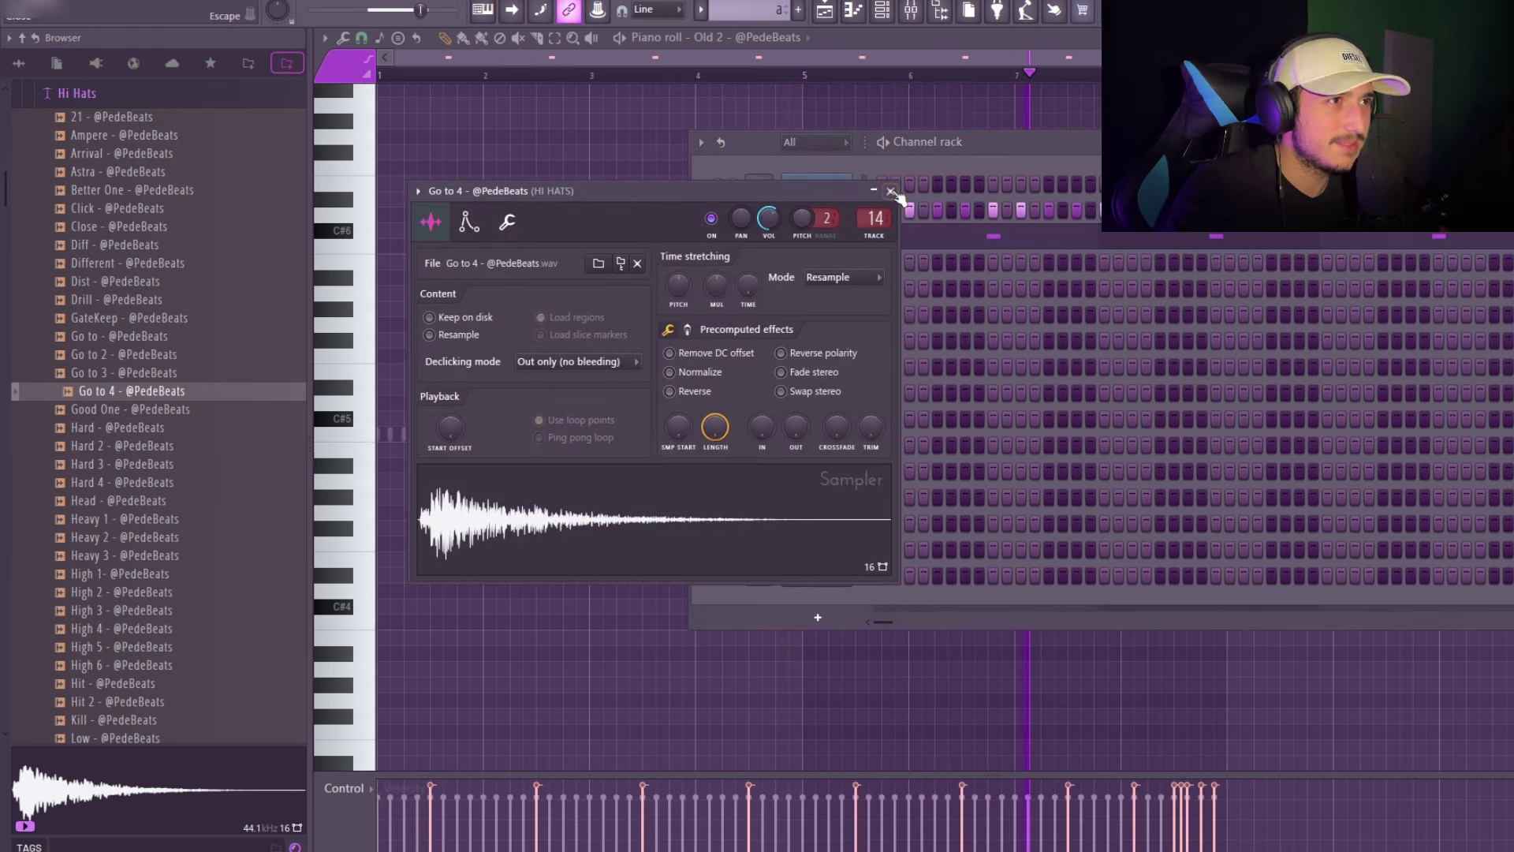
{"action": "left_click", "coordinate": [899, 194]}
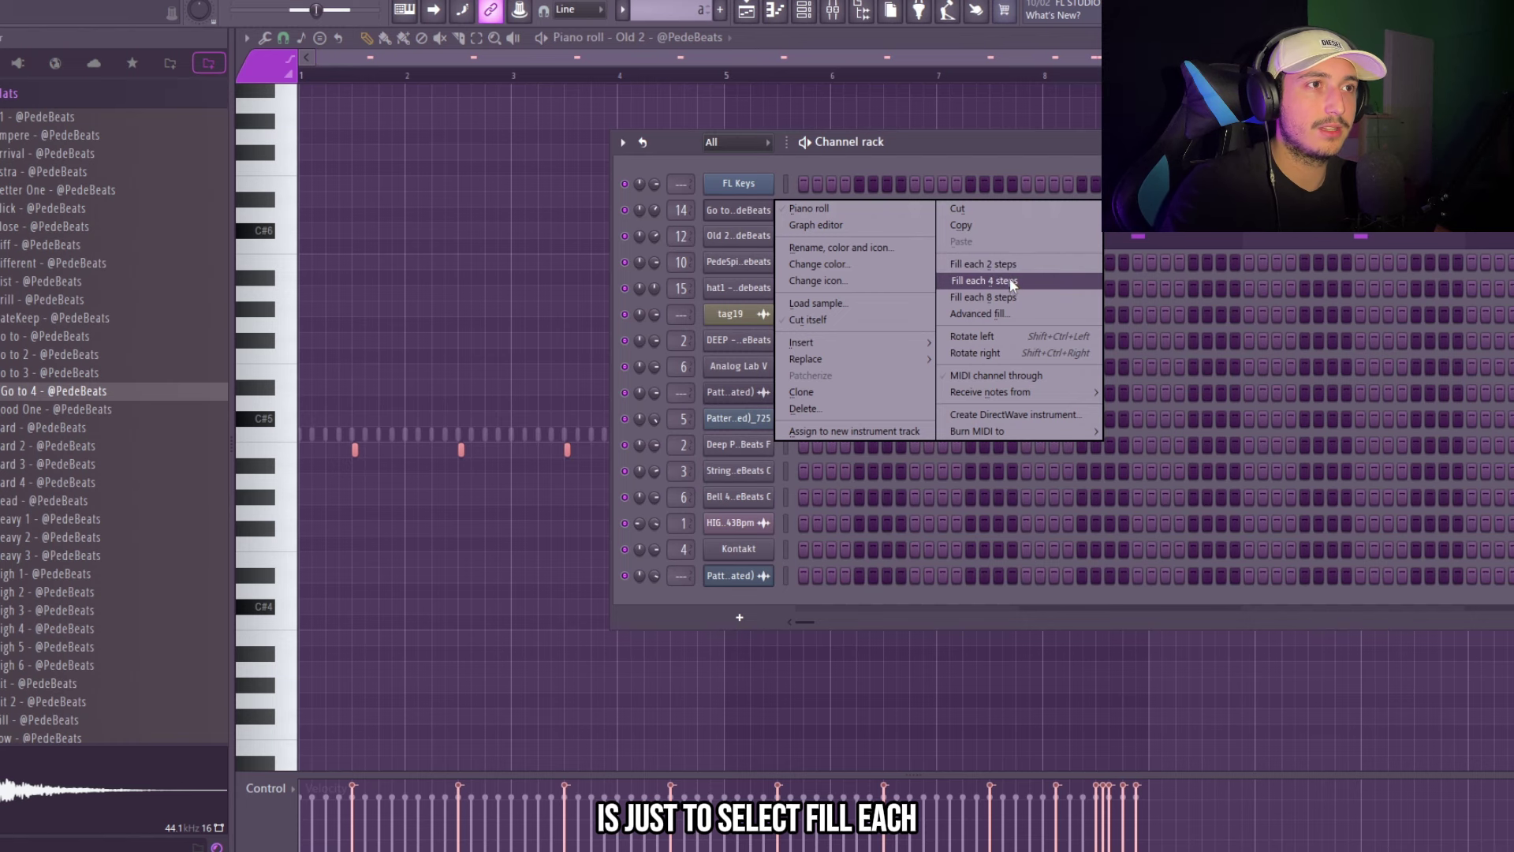
Step: Lower the velocity of every other Go to 4 note and, with 1/4 step snap, add rolls on C5 and F#4 in bars 1 and 2
{"action": "left_click", "coordinate": [994, 282]}
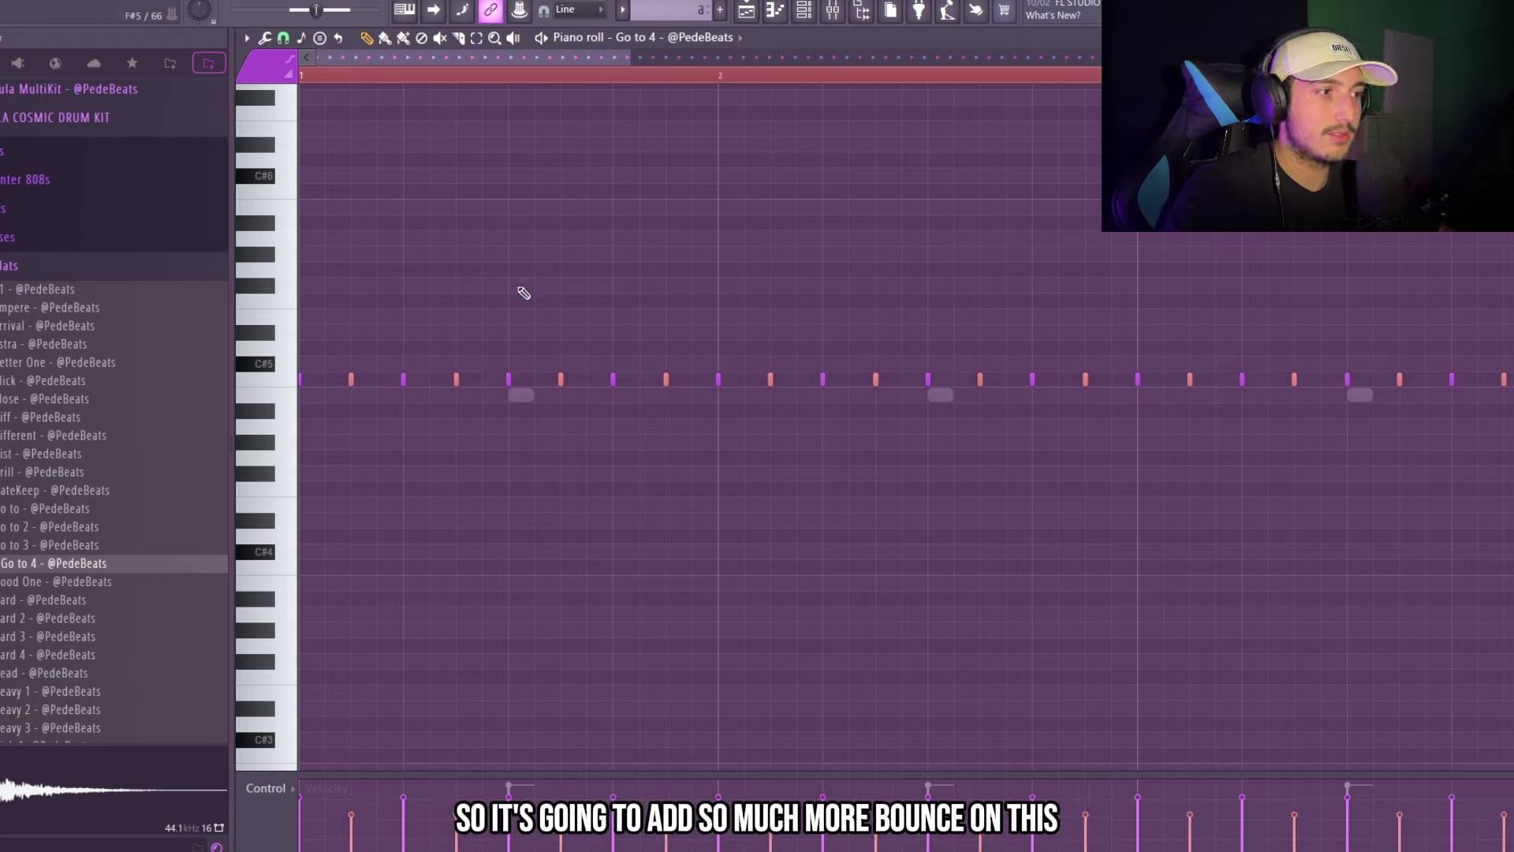
{"action": "key", "text": "space"}
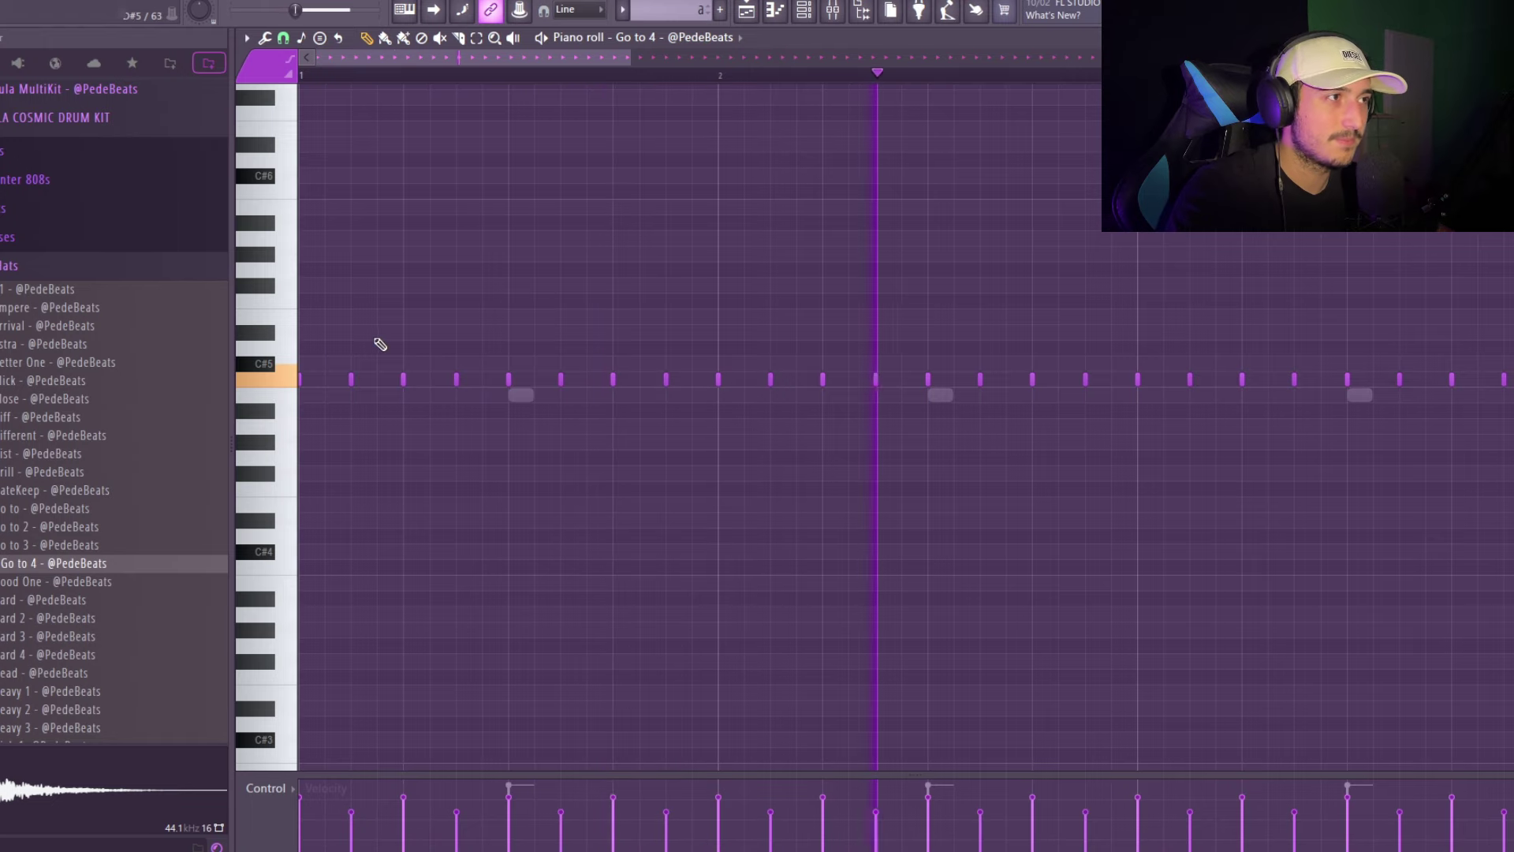
{"action": "left_click", "coordinate": [283, 37]}
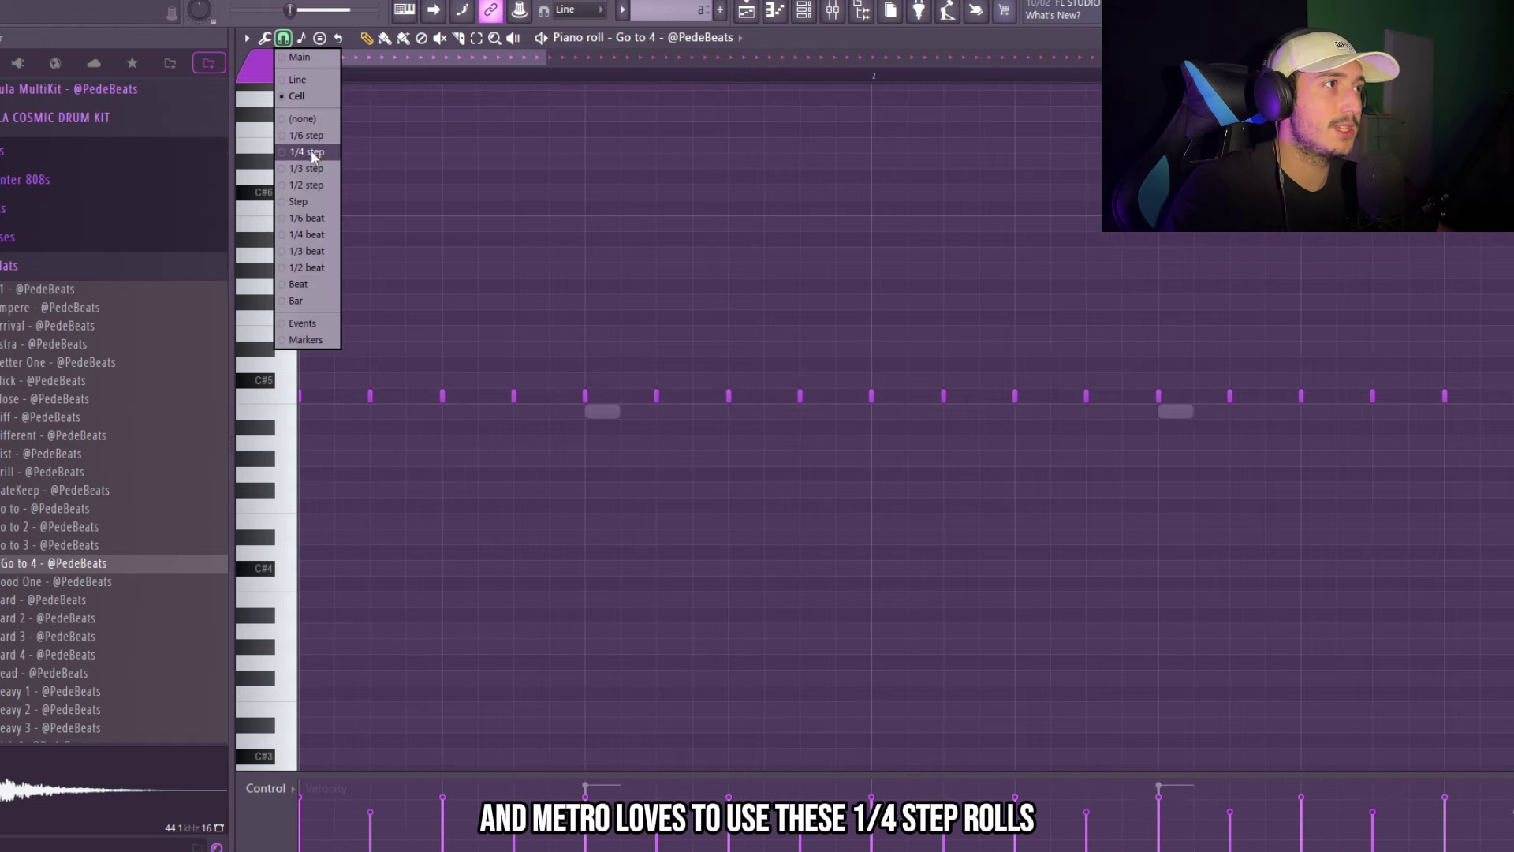
{"action": "left_click", "coordinate": [301, 152]}
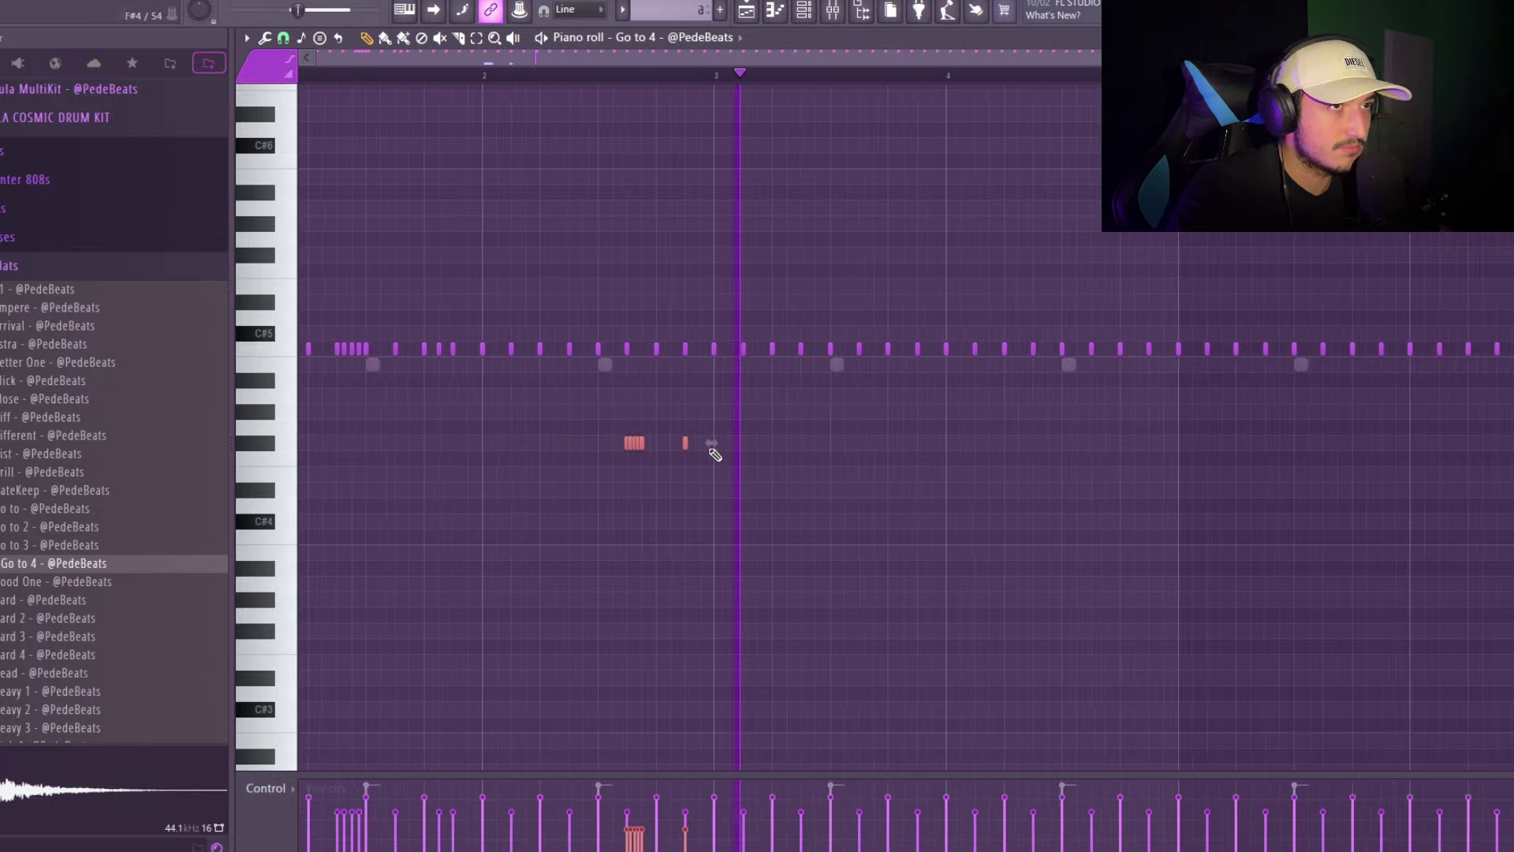
Step: Delete the hi-hat notes from bar 3 onward and duplicate the two-bar pattern into bars 3 and 4, varying the F#4 roll
{"action": "left_click_drag", "start_coordinate": [1380, 383], "coordinate": [511, 217]}
{"action": "key", "text": "Delete"}
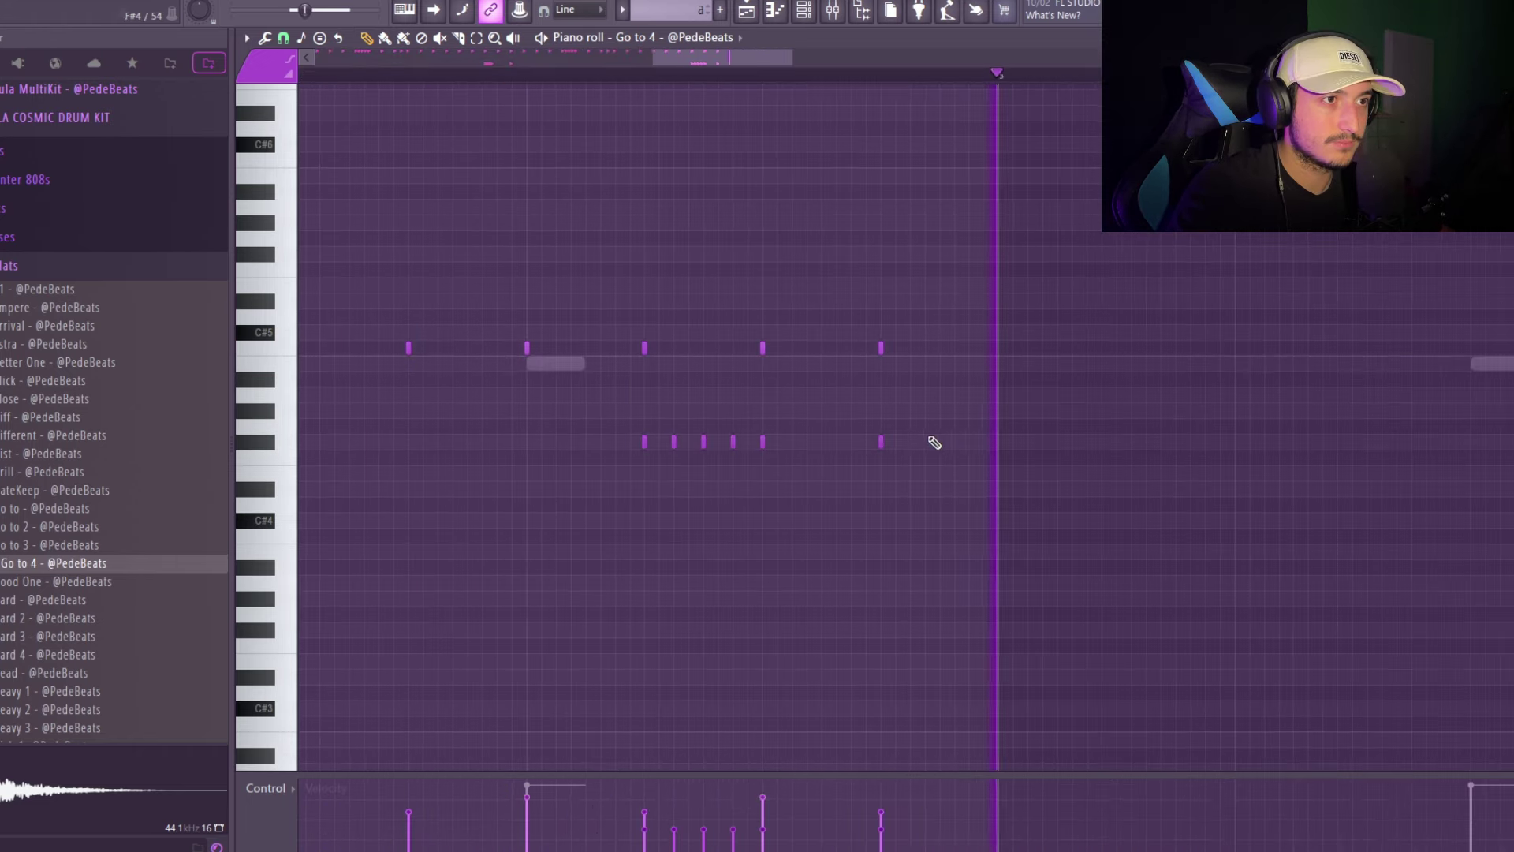
{"action": "scroll", "coordinate": [935, 442], "scroll_direction": "down", "scroll_amount": 5}
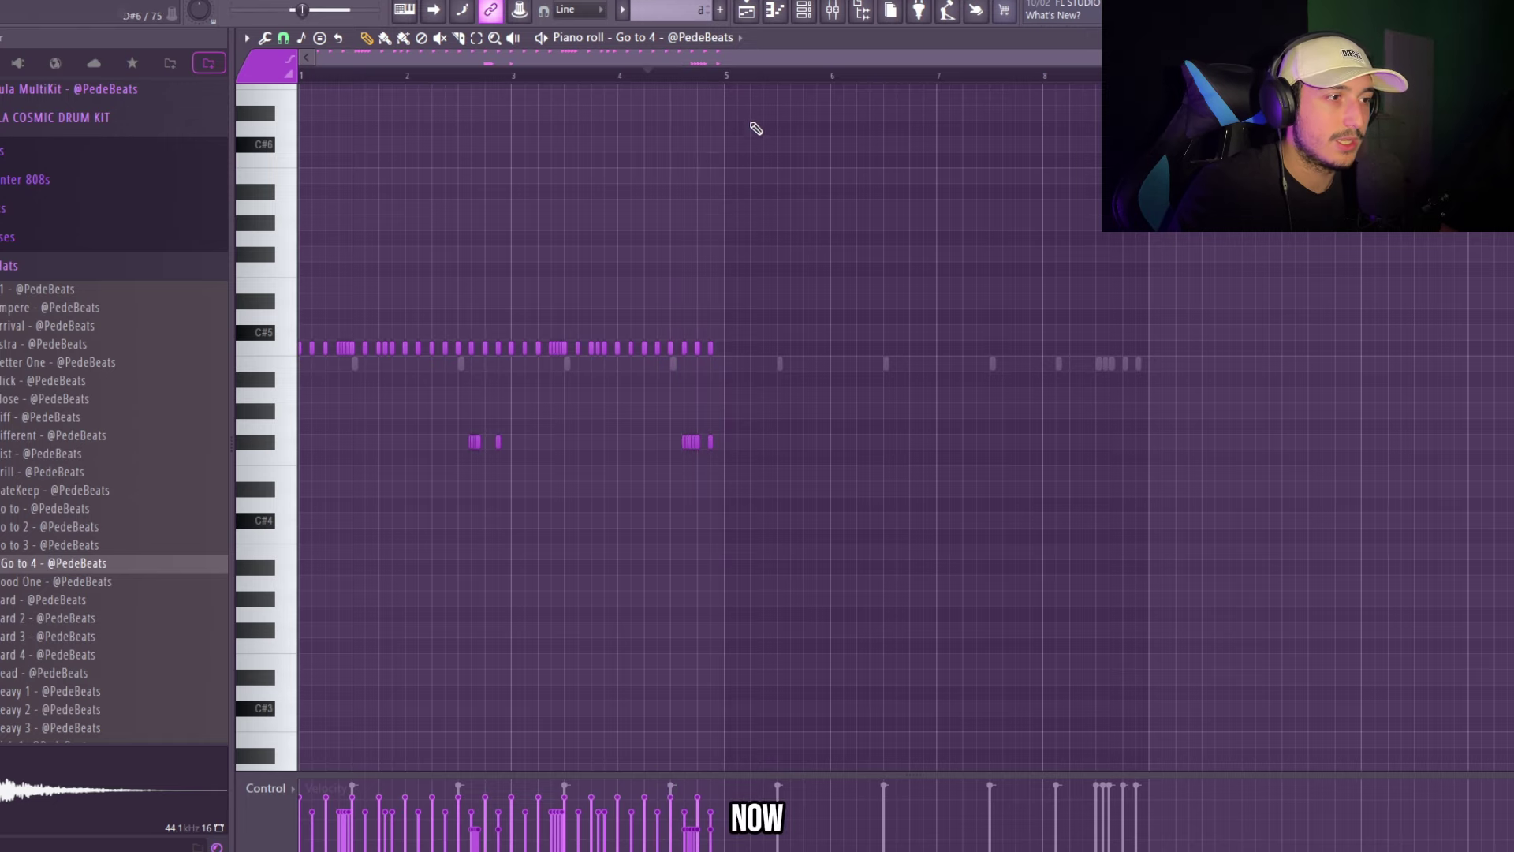
Step: Randomize the Go to 4 hi-hat notes and set the piano-roll snap to 1/6 step for a faster roll in bar 8
{"action": "key", "text": "alt+r"}
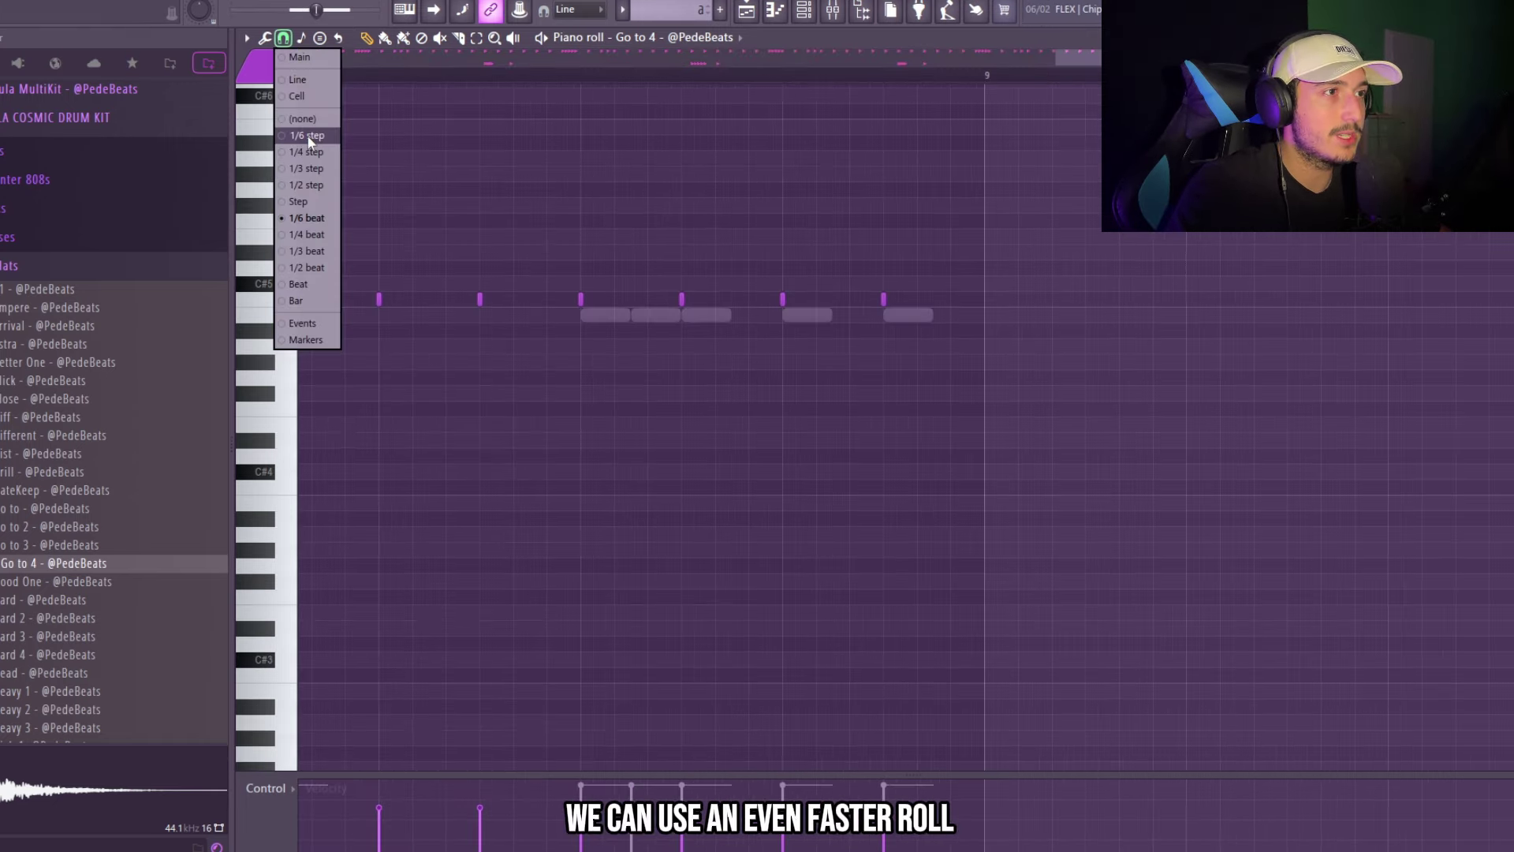
{"action": "left_click", "coordinate": [308, 138]}
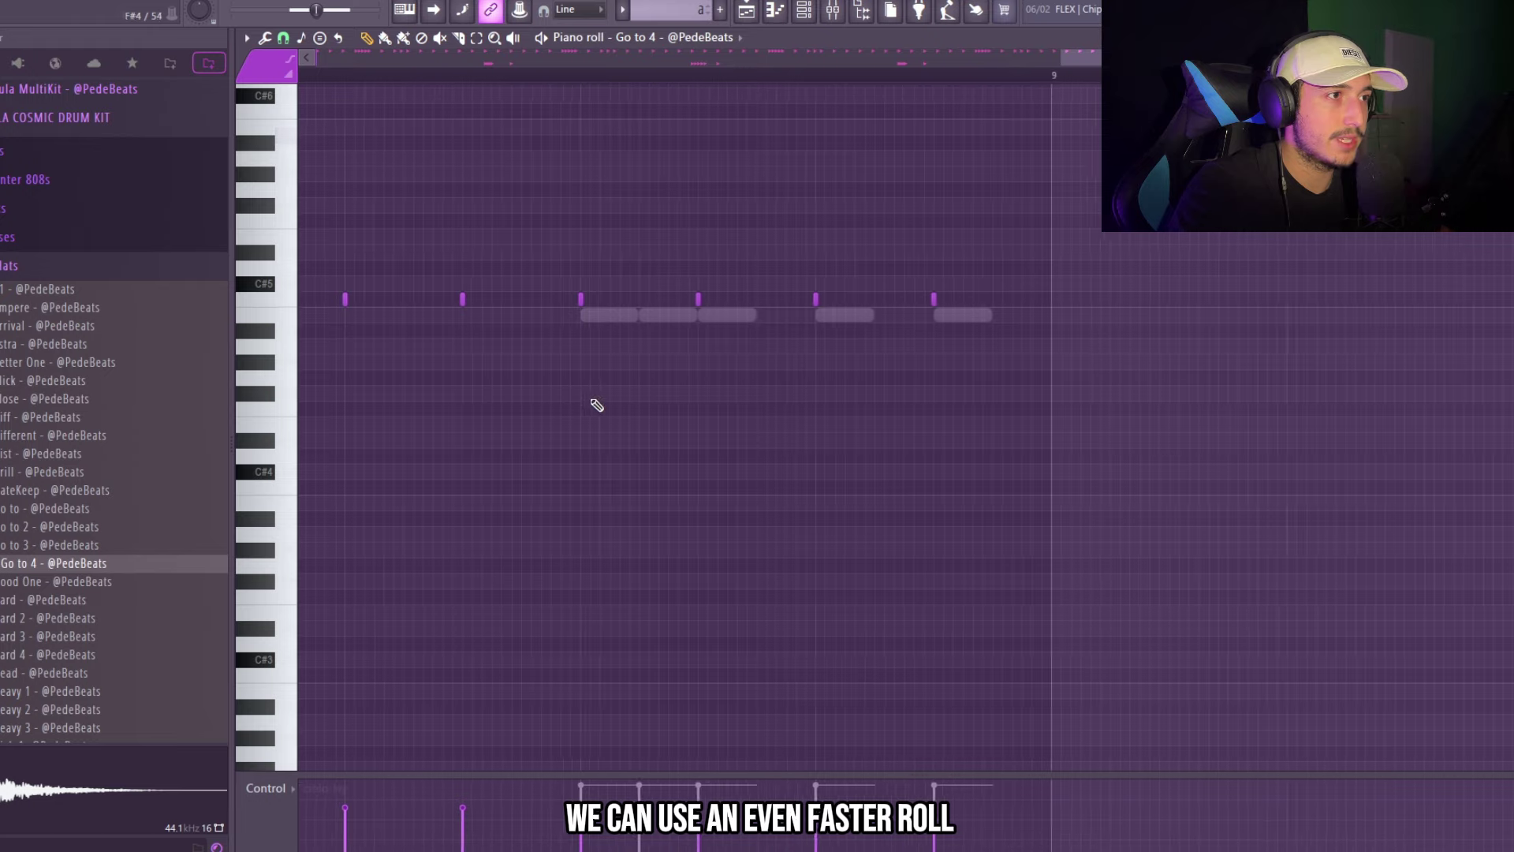